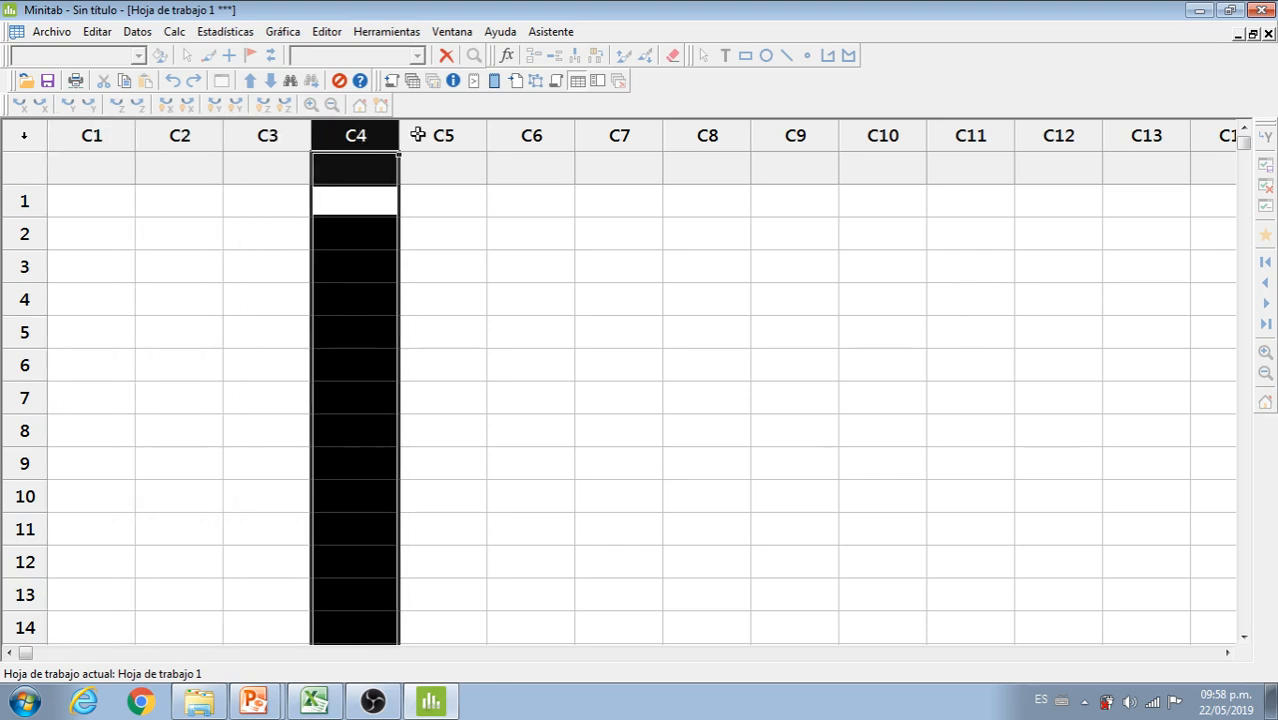
# - Examine the numbered rows 1 to 9 of the empty worksheet by highlighting them one after another, returning to row 1
pyautogui.click(27, 203)
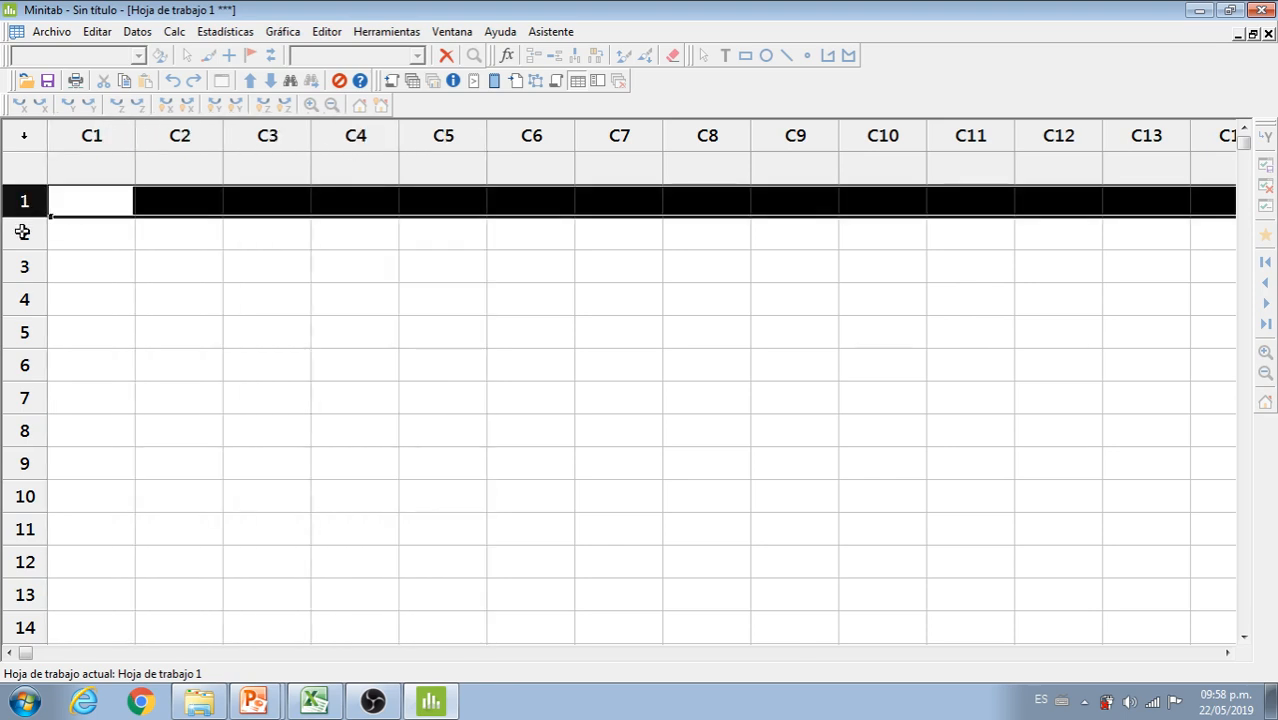
pyautogui.click(22, 233)
pyautogui.click(22, 262)
pyautogui.click(28, 305)
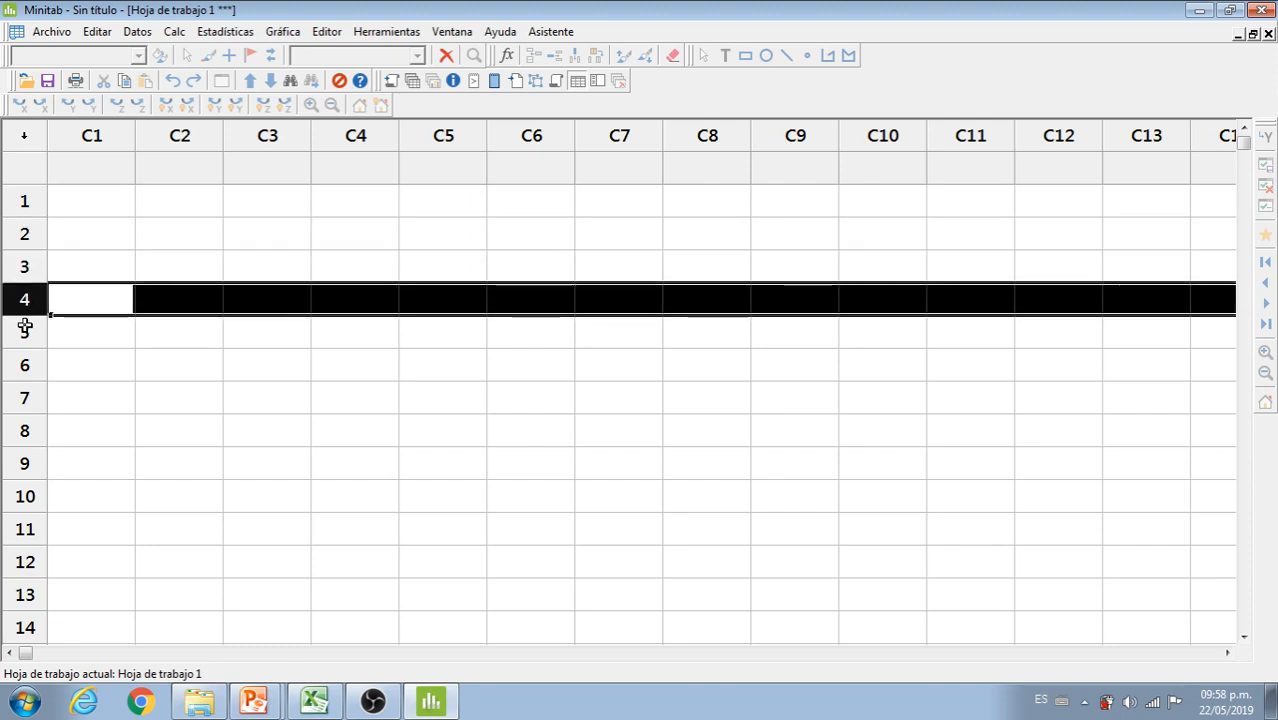
pyautogui.click(24, 333)
pyautogui.click(28, 366)
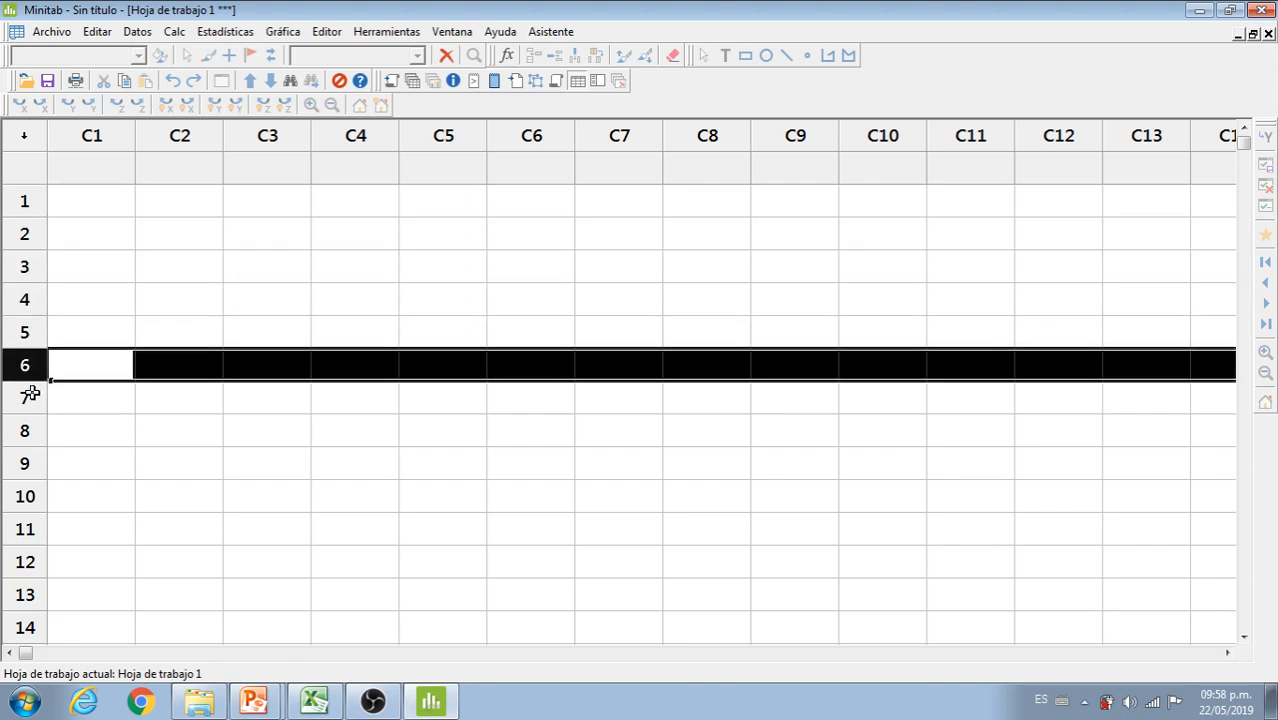
pyautogui.click(27, 398)
pyautogui.click(27, 430)
pyautogui.click(29, 463)
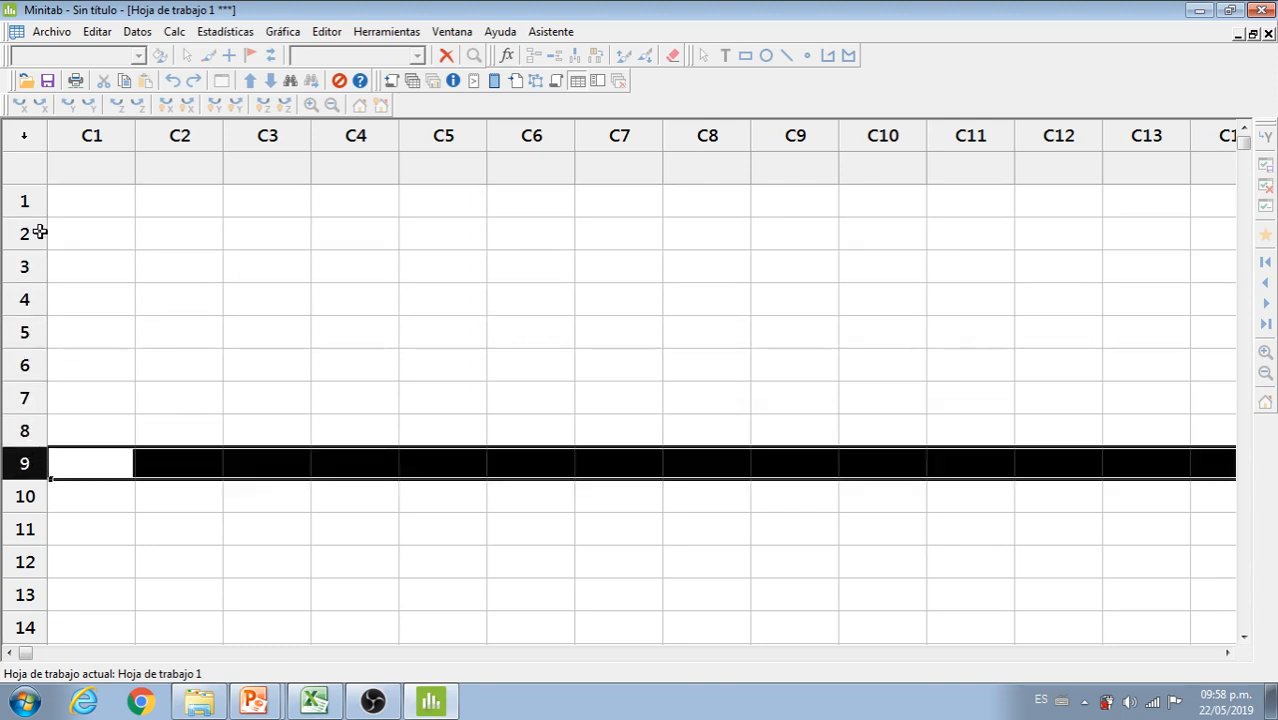
pyautogui.click(26, 200)
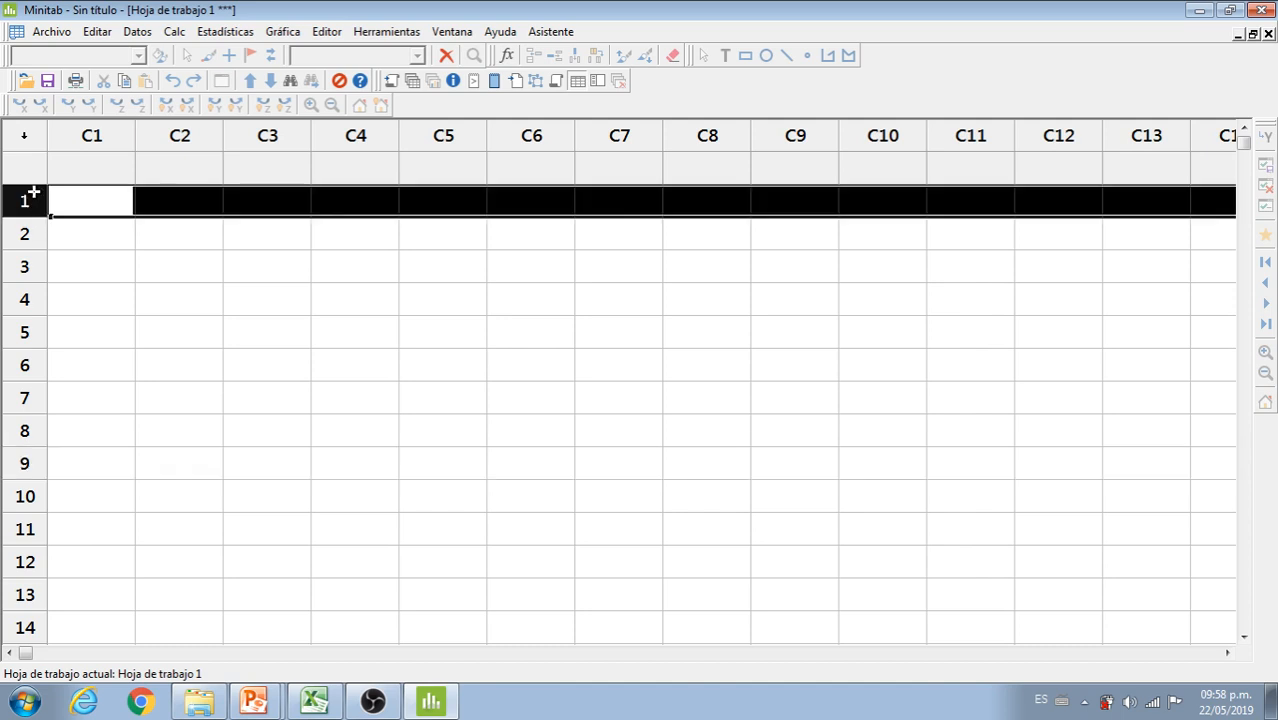
# - Examine the worksheet columns C1 to C5 by highlighting each whole column in turn
pyautogui.click(87, 128)
pyautogui.click(162, 132)
pyautogui.click(252, 133)
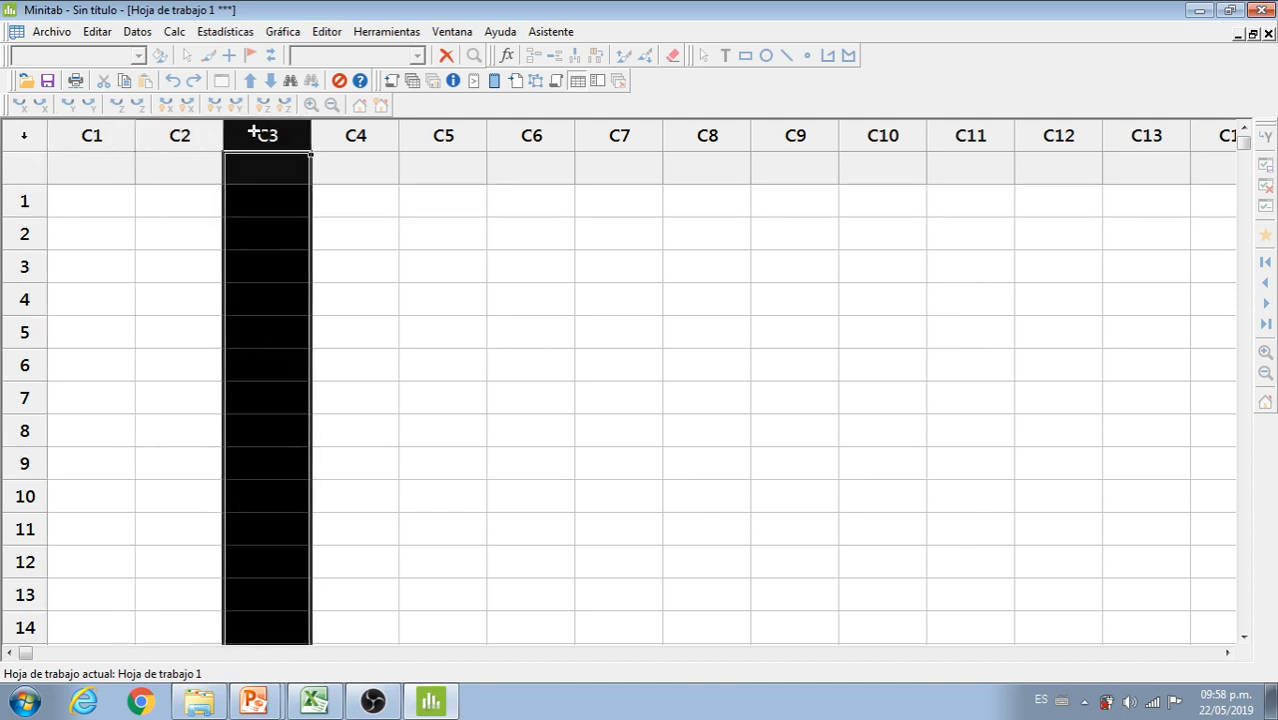
pyautogui.click(357, 133)
pyautogui.click(445, 135)
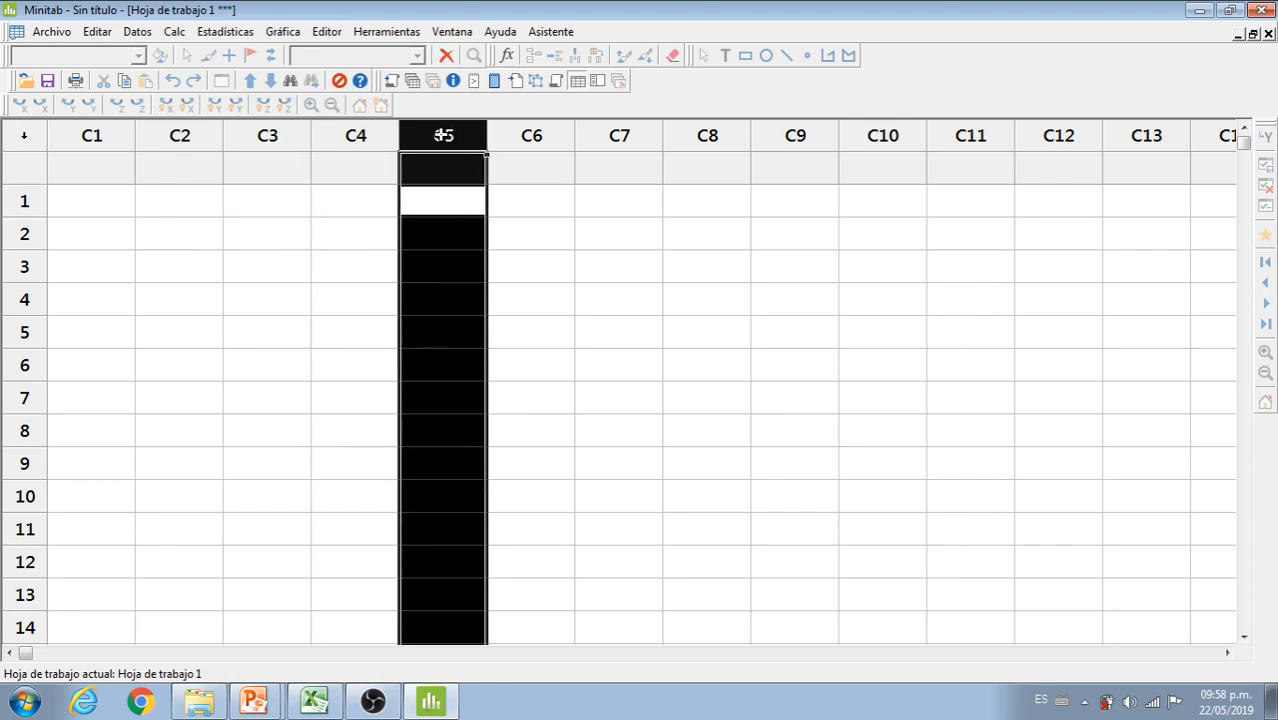
# - Examine the unnumbered column-name row above row 1, checking its name cells from C1 to C5 and ending on C1
pyautogui.click(26, 165)
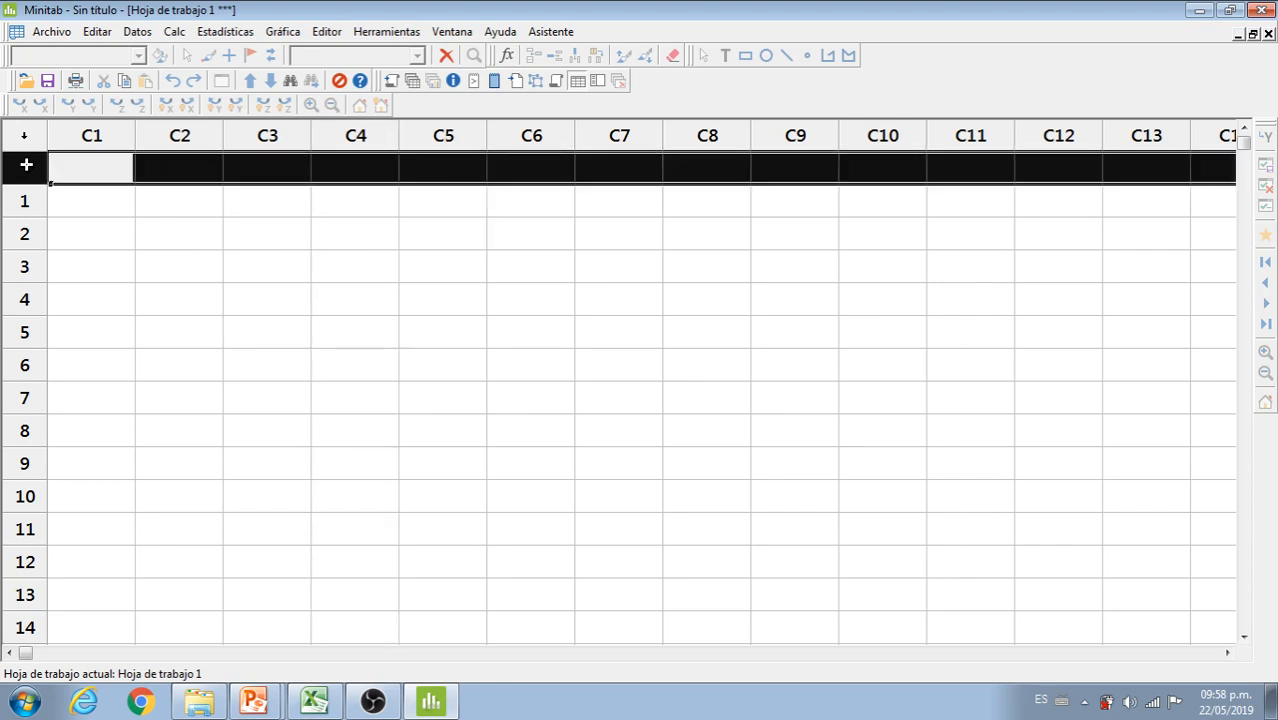
pyautogui.click(85, 167)
pyautogui.click(165, 165)
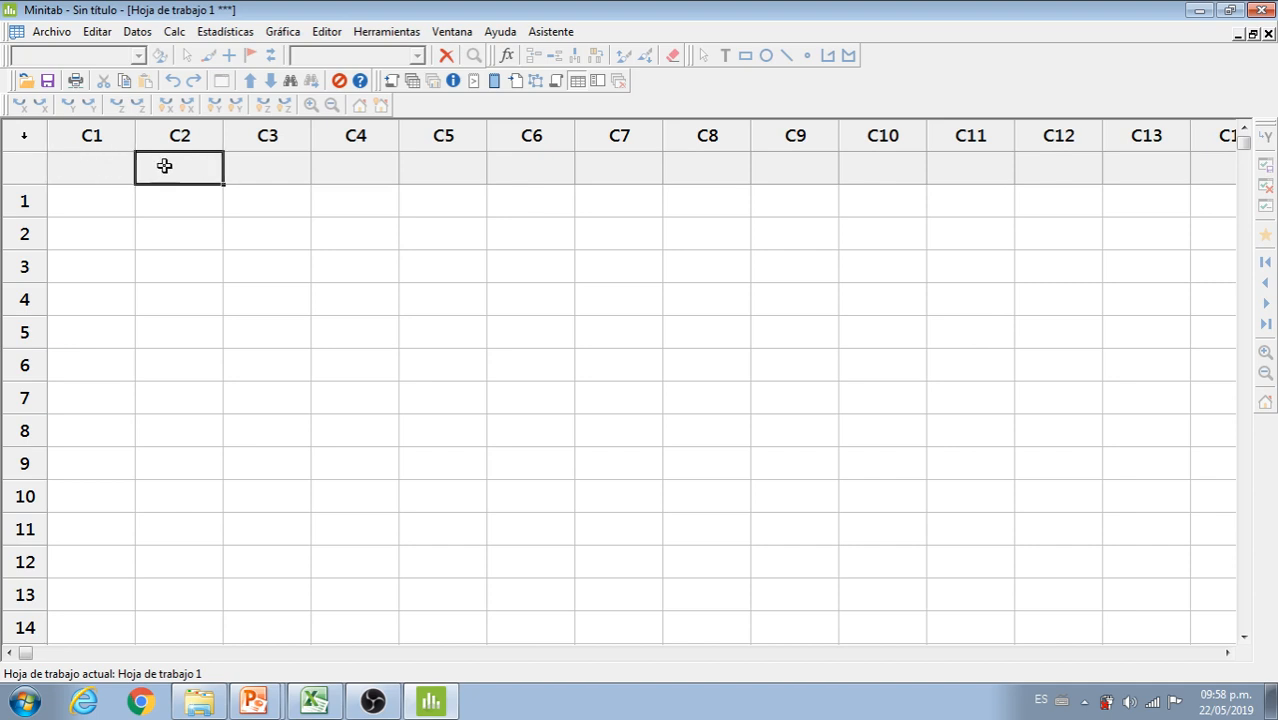
pyautogui.click(266, 171)
pyautogui.click(340, 167)
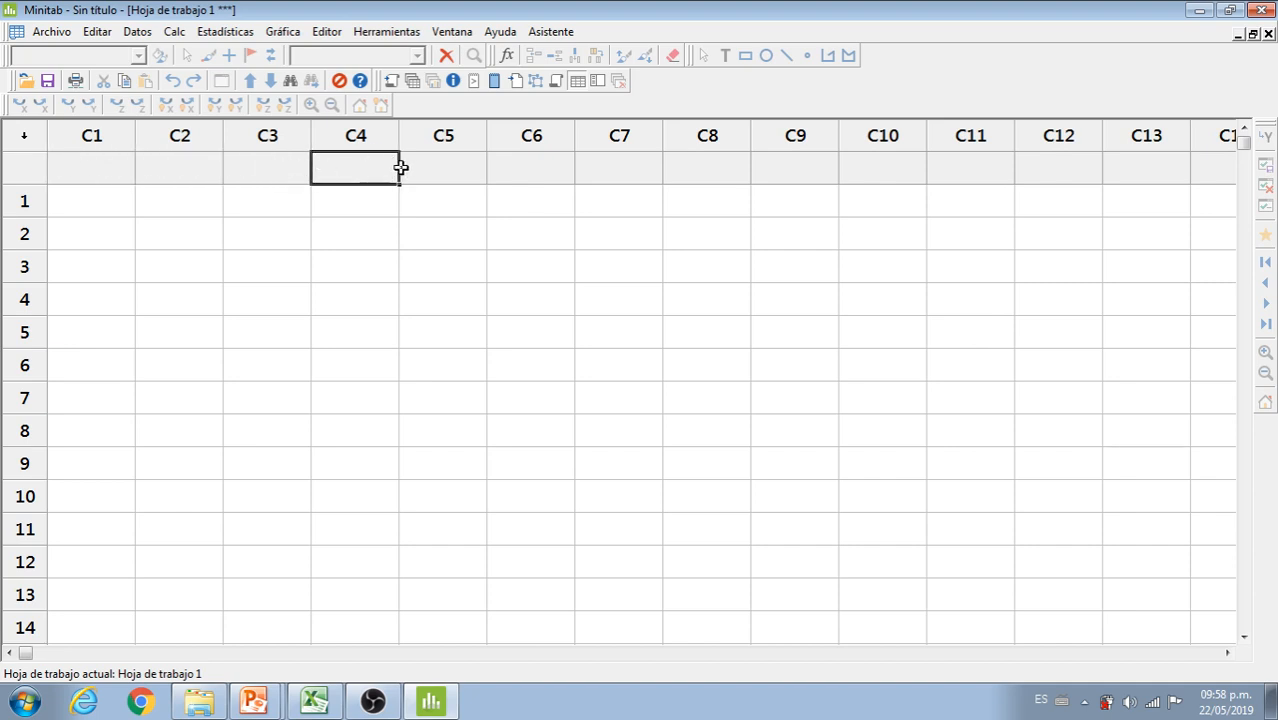
pyautogui.click(439, 165)
pyautogui.click(270, 170)
pyautogui.click(196, 169)
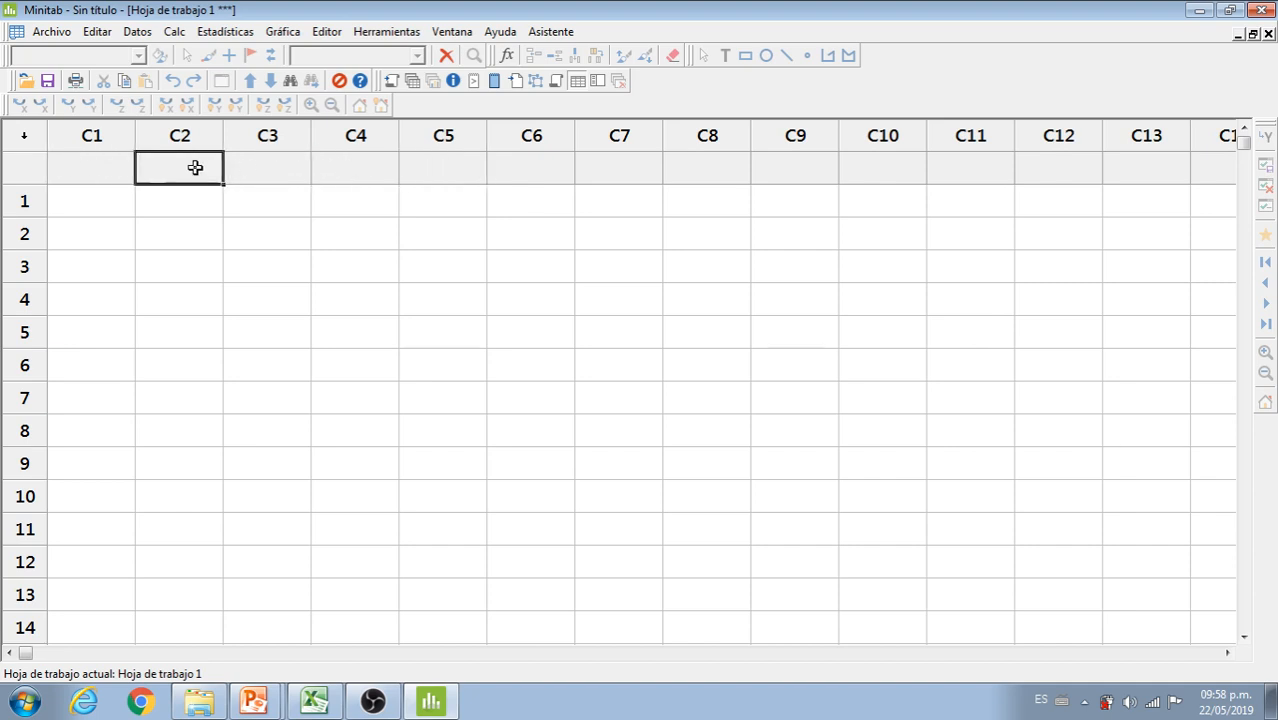
pyautogui.click(91, 172)
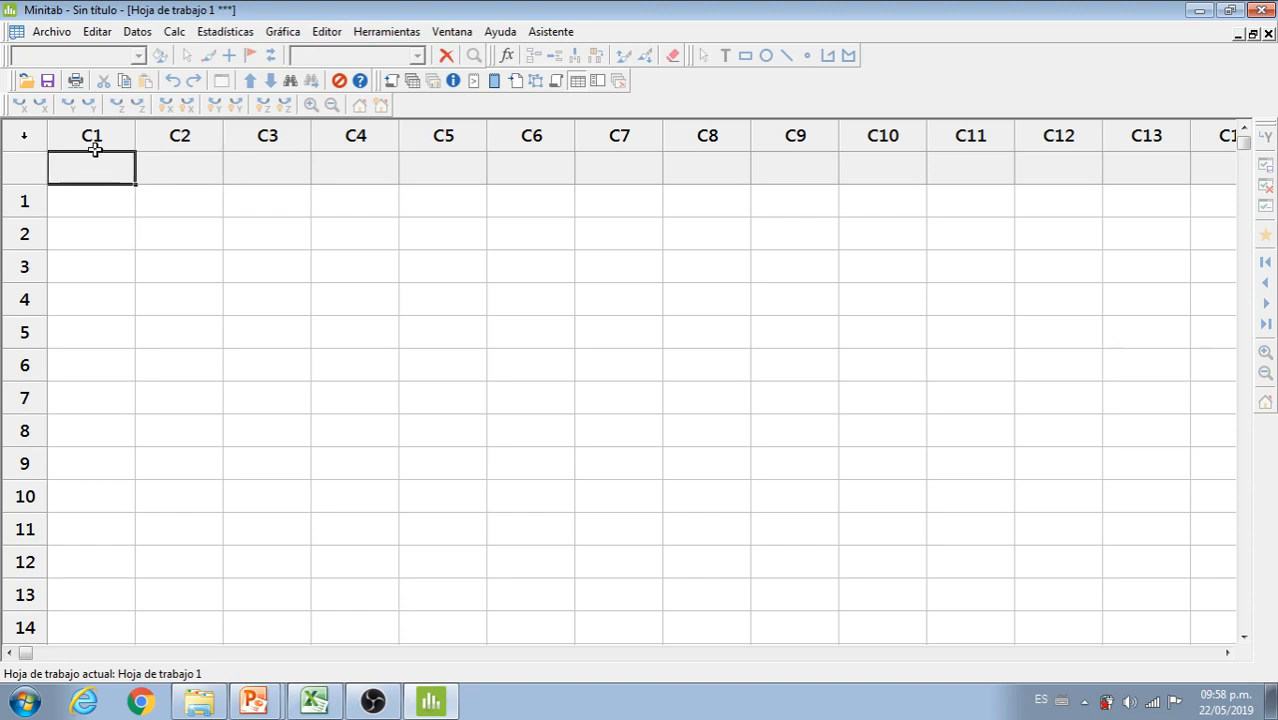
# - Switch to the DATA workbook in Excel and examine the Ingrediente Activo (%) columns for Lote 1, 2 and 3, individually and together
pyautogui.click(316, 701)
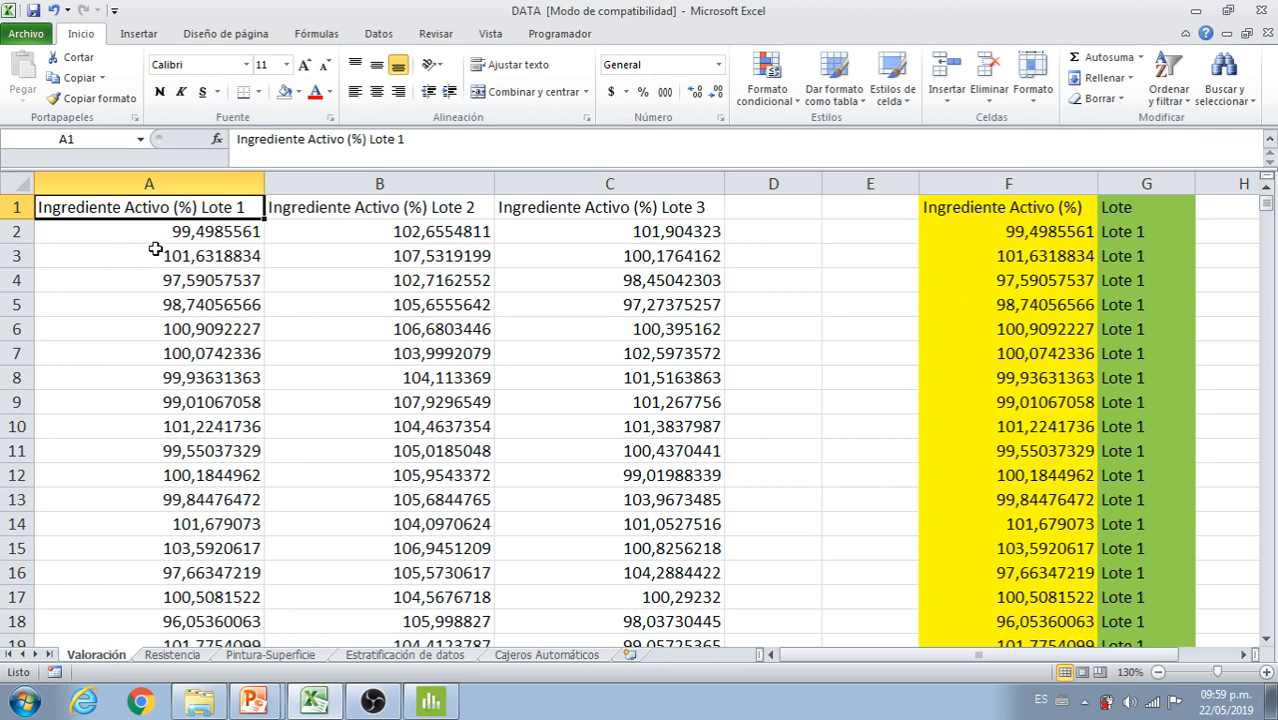
pyautogui.click(180, 183)
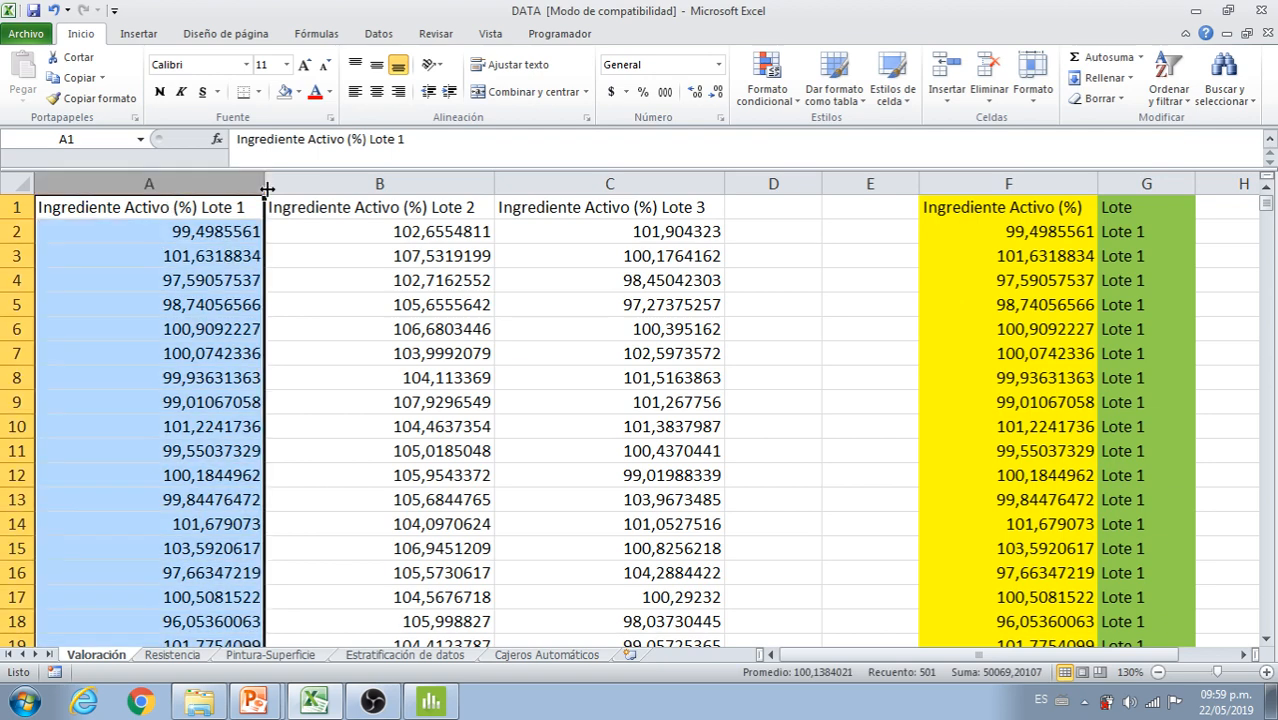
pyautogui.click(358, 182)
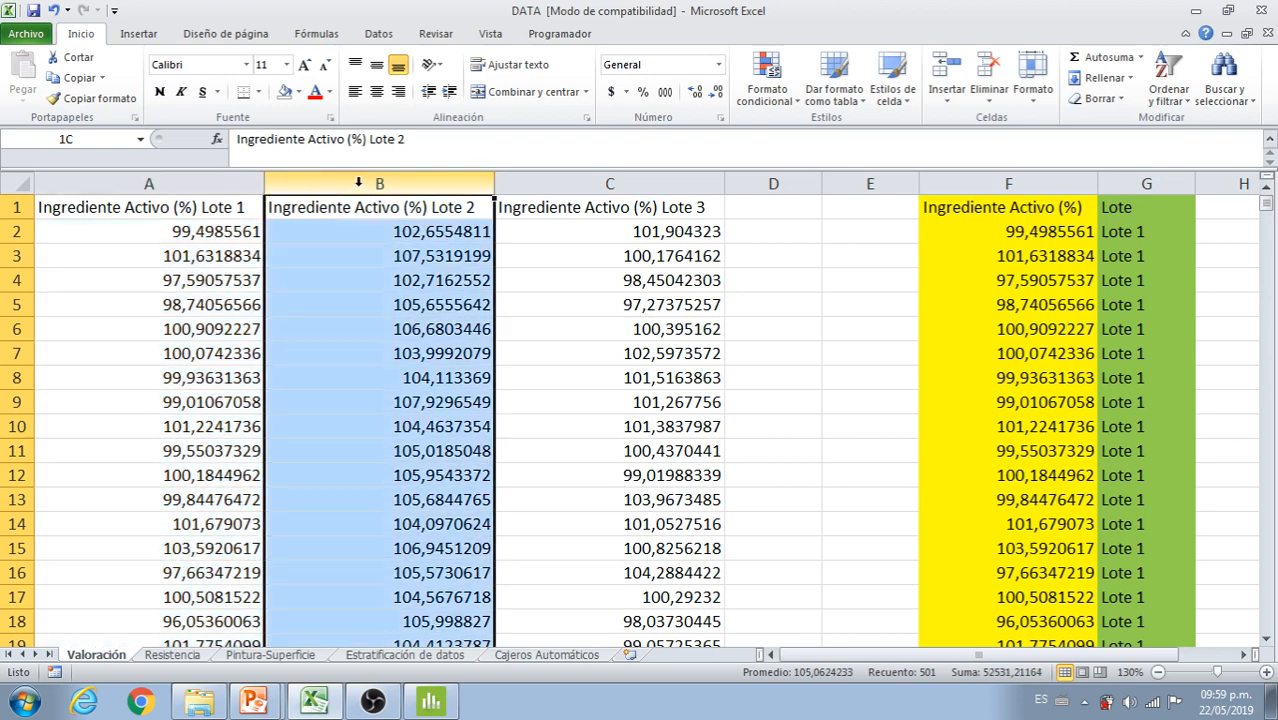
pyautogui.click(595, 180)
pyautogui.click(380, 182)
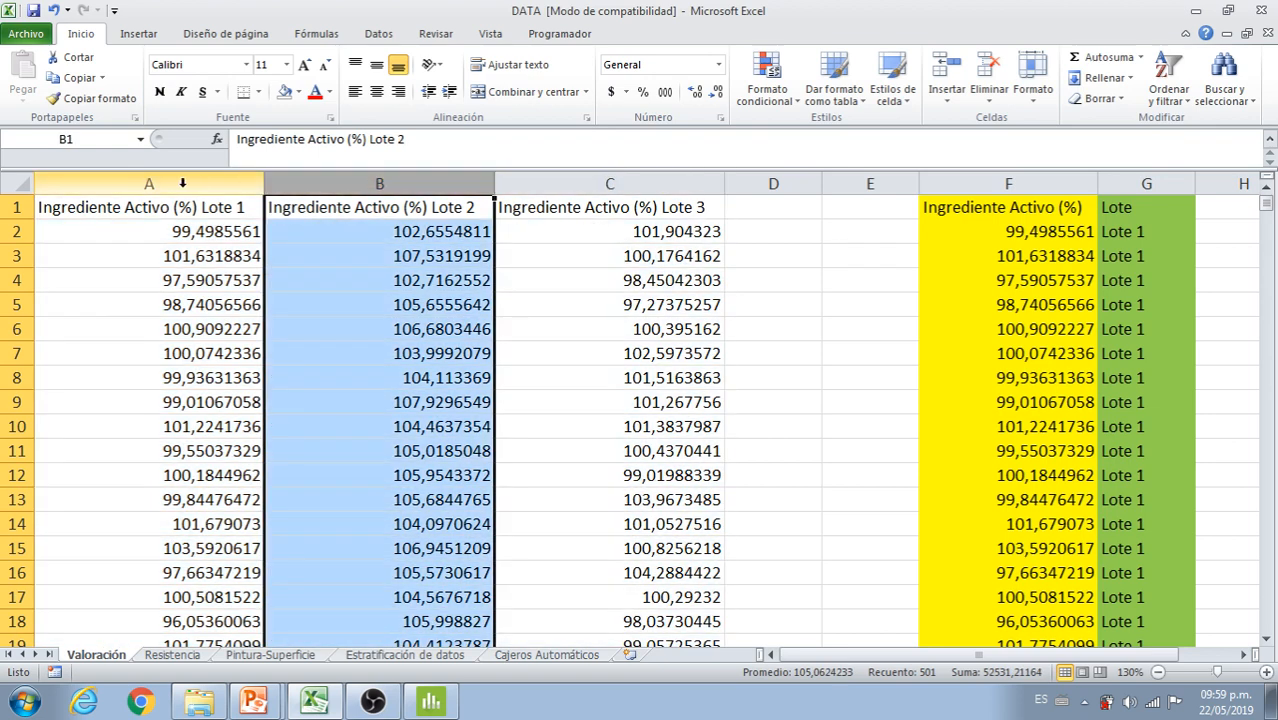
pyautogui.click(180, 182)
pyautogui.click(403, 174)
pyautogui.click(600, 182)
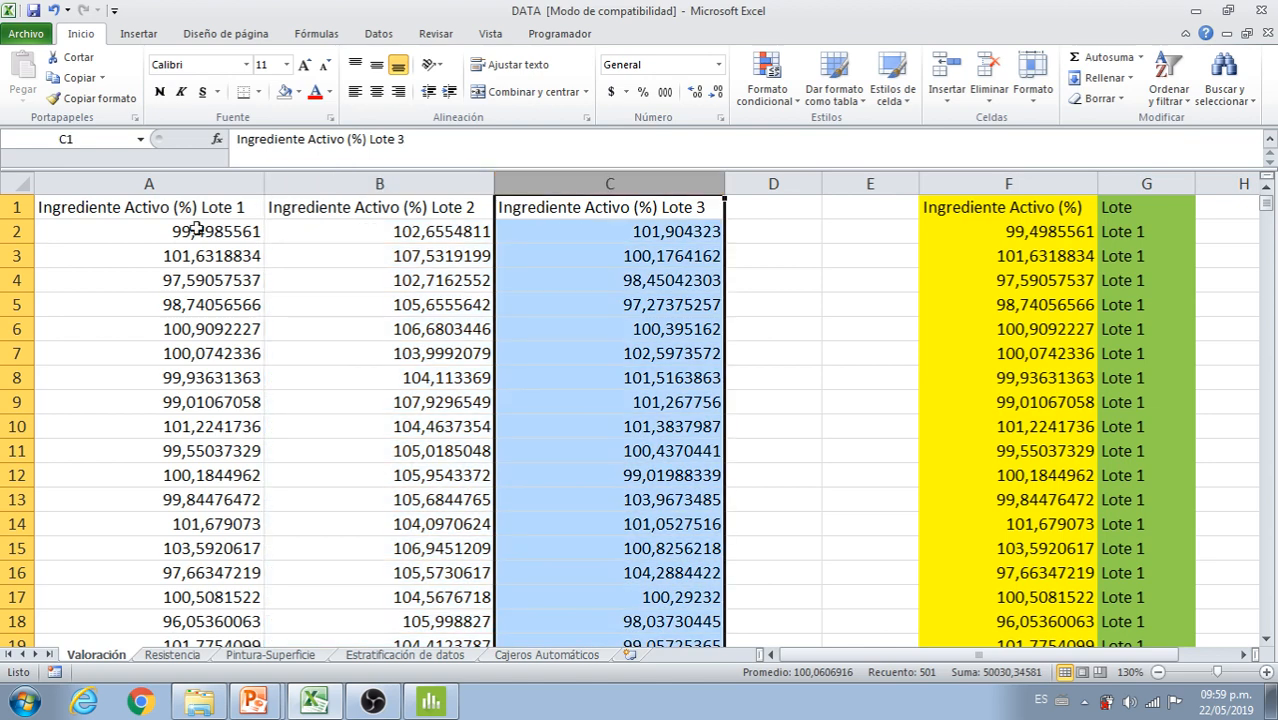
pyautogui.click(120, 185)
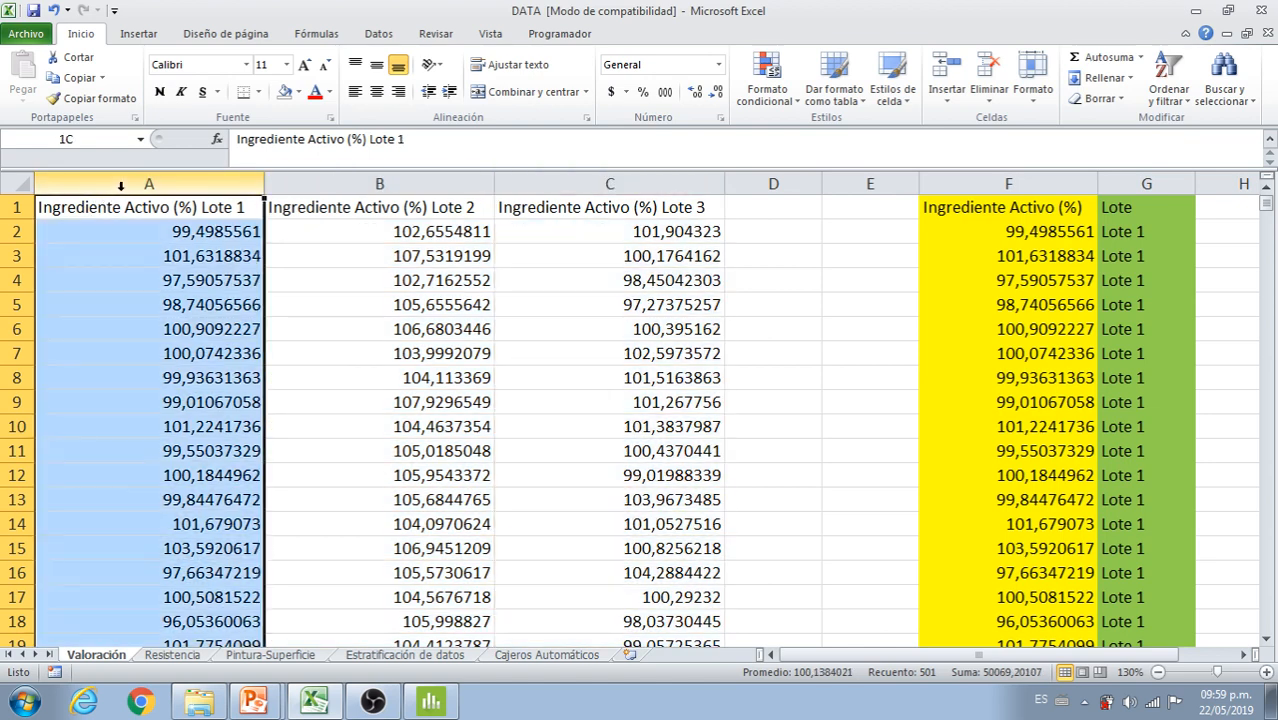
pyautogui.moveTo(192, 188); pyautogui.dragTo(547, 196)
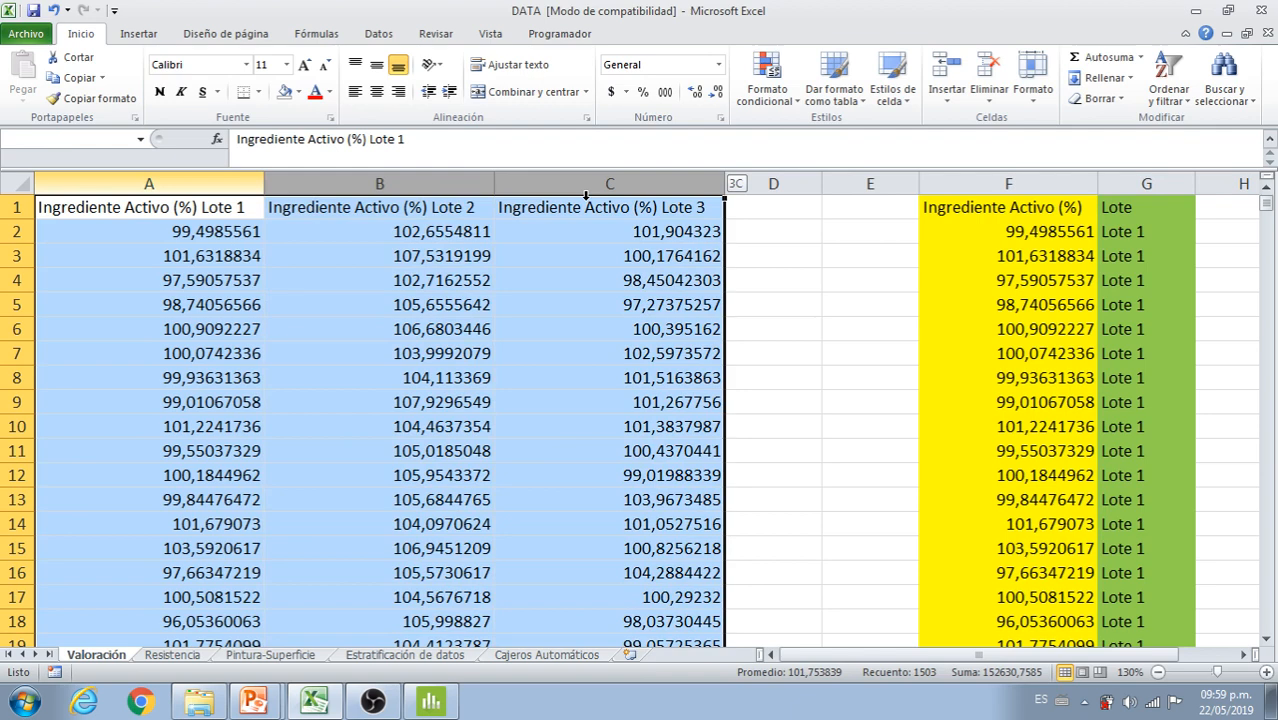
pyautogui.moveTo(585, 195); pyautogui.dragTo(586, 200)
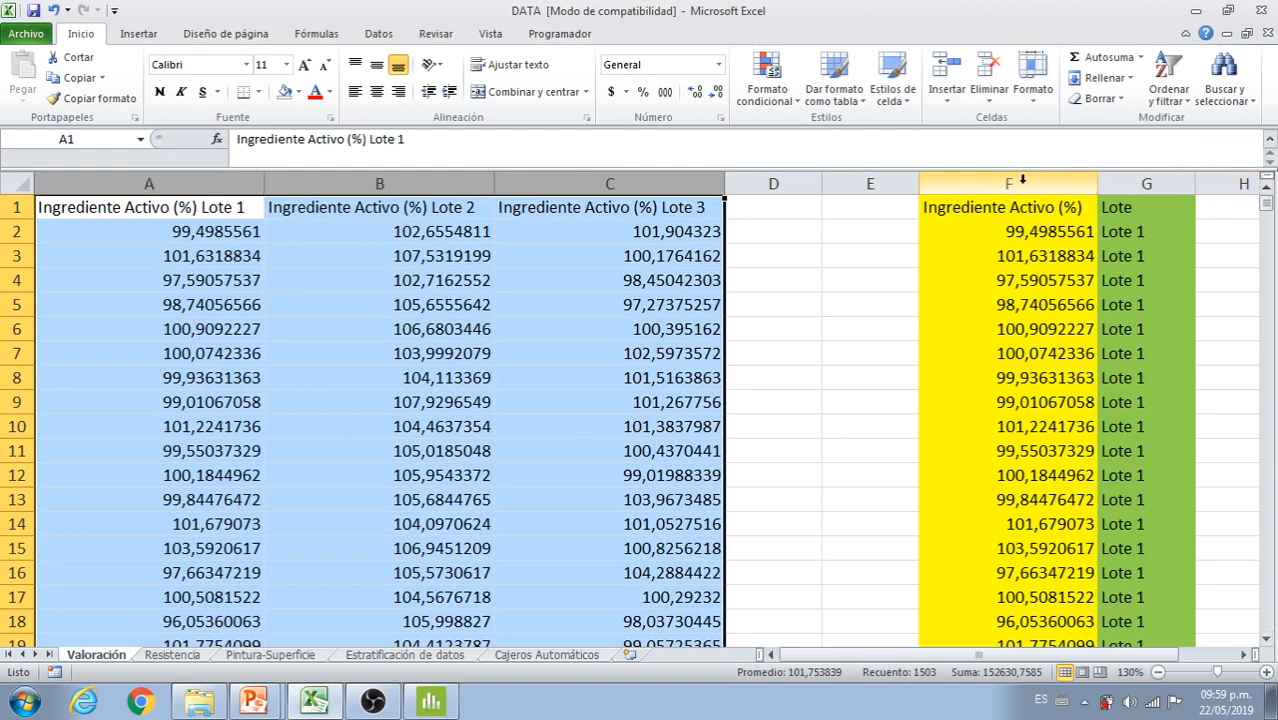
# - Examine the stacked layout in columns F and G, with Ingrediente Activo (%) in one column and Lote in the other
pyautogui.moveTo(1022, 180); pyautogui.dragTo(1122, 175)
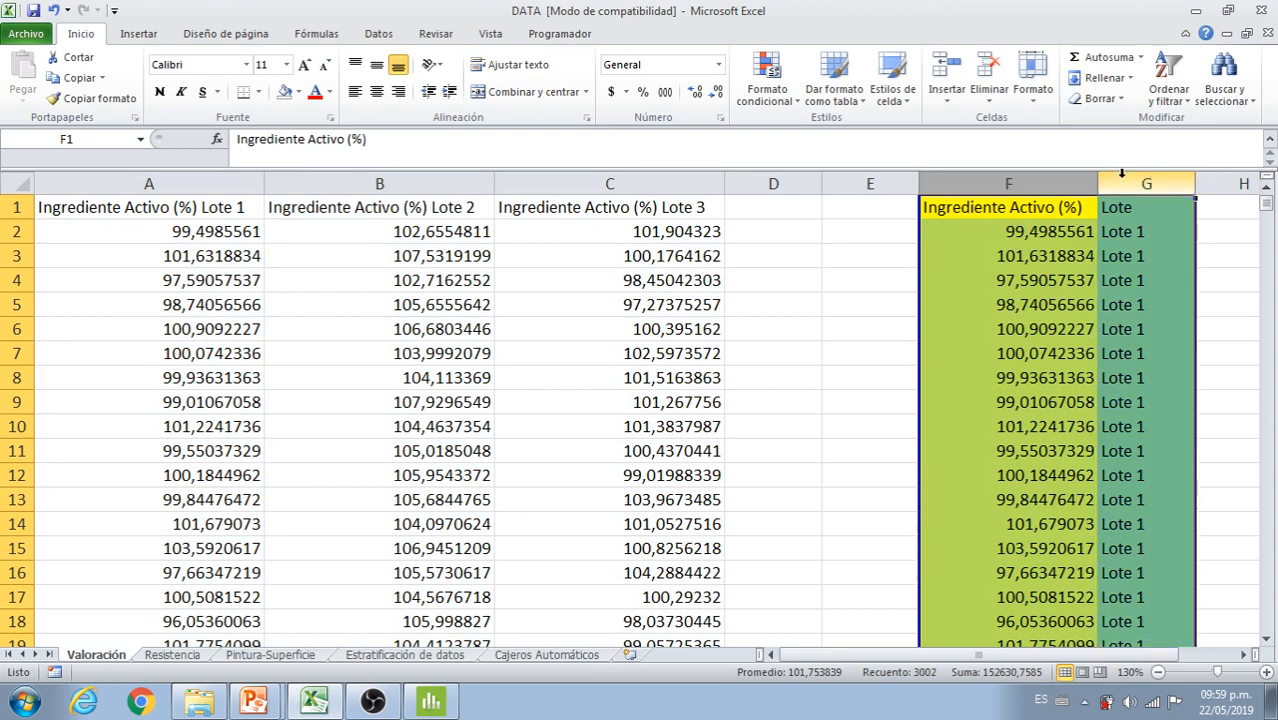
pyautogui.click(1047, 205)
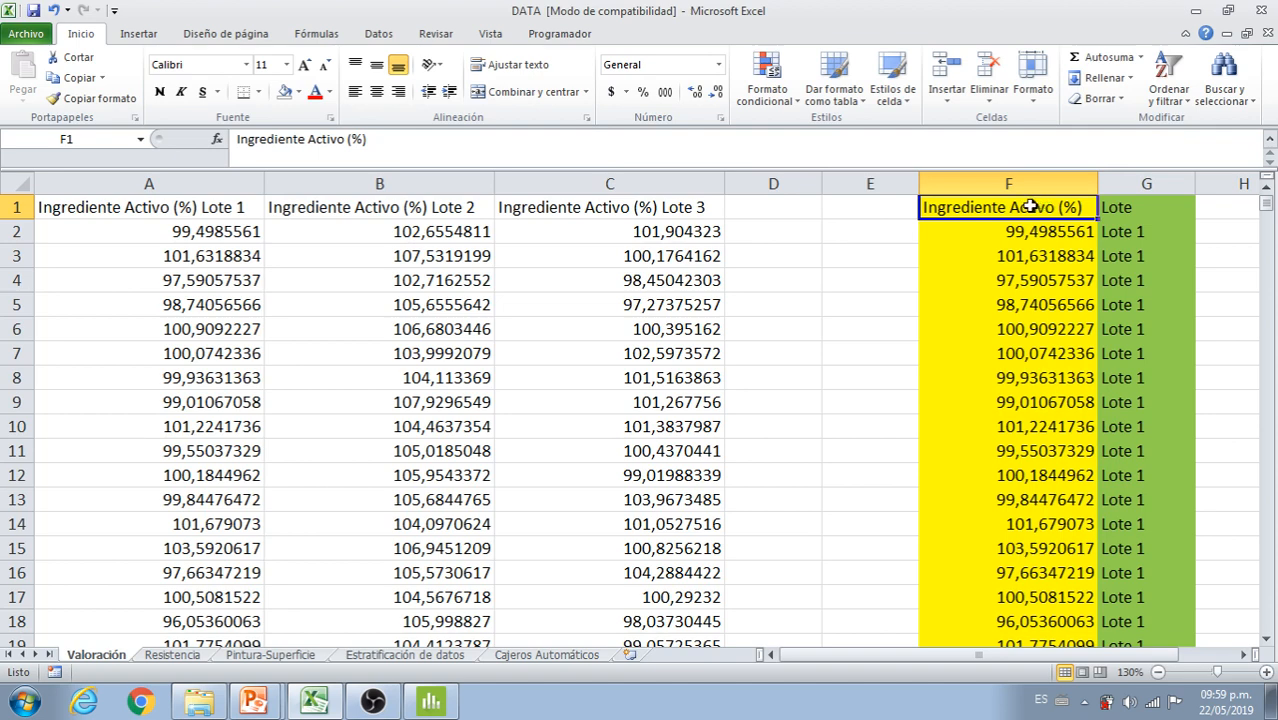
pyautogui.click(1021, 181)
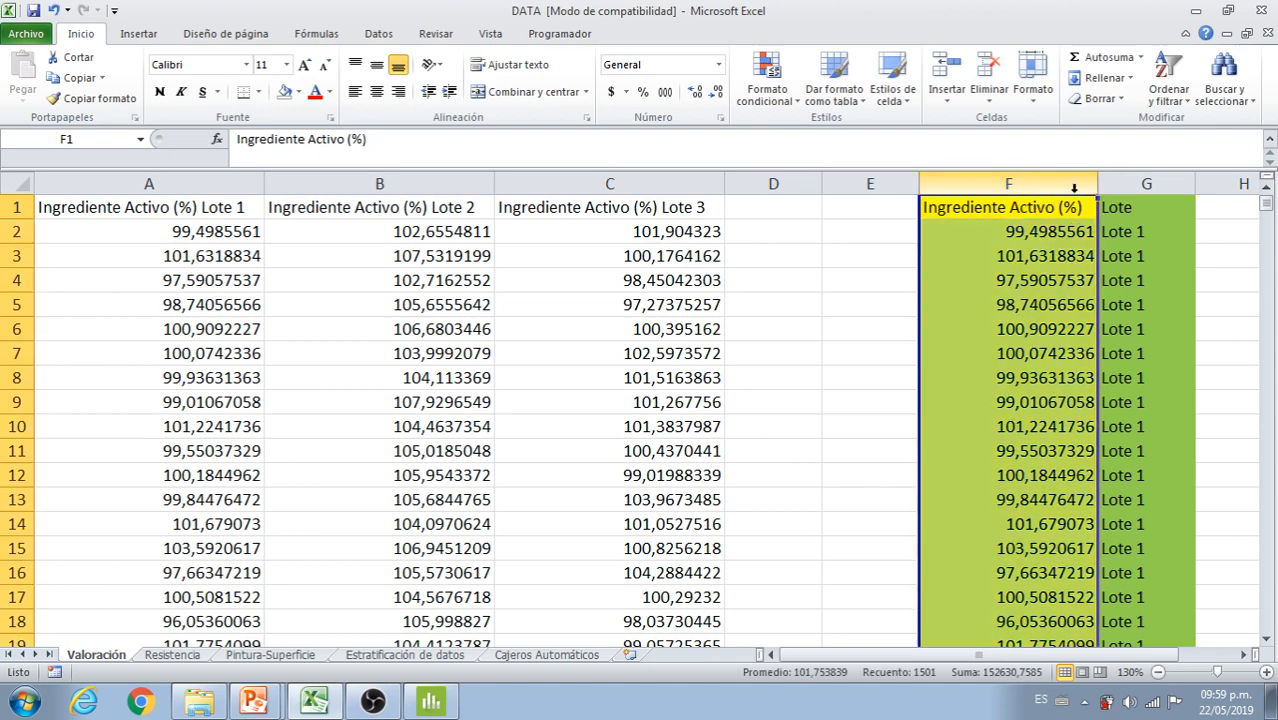
pyautogui.click(1128, 183)
pyautogui.click(1118, 205)
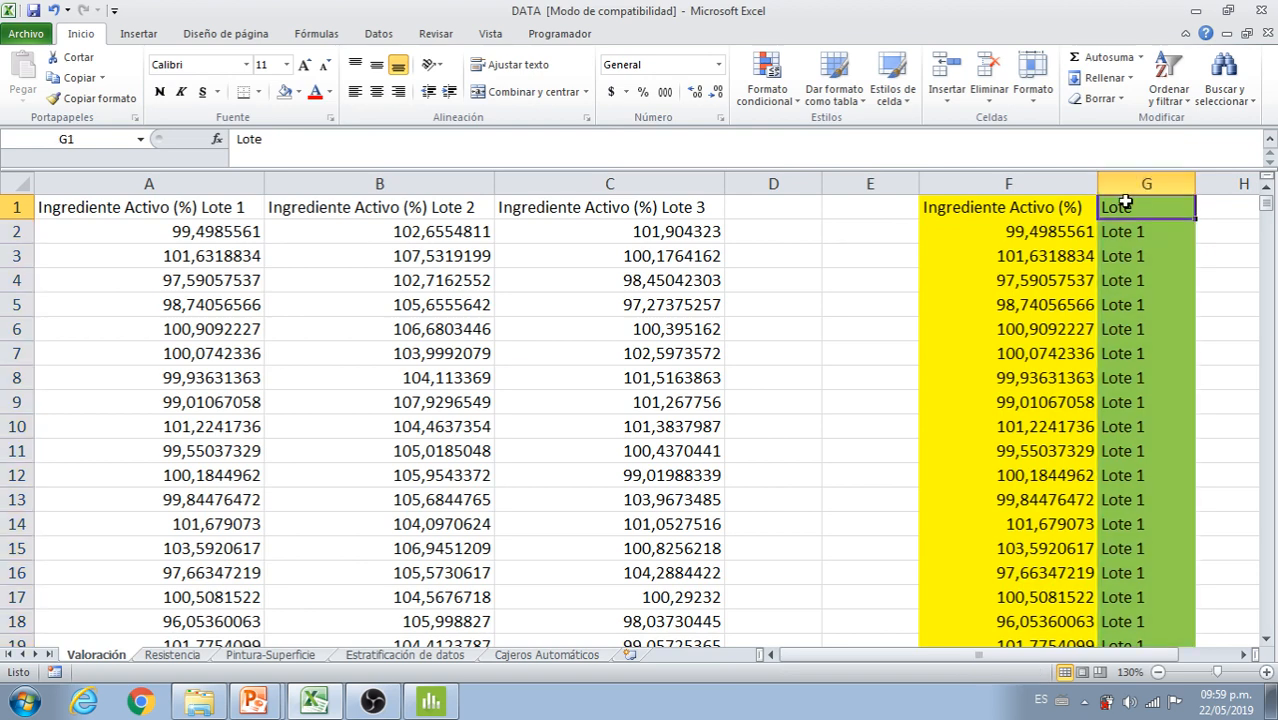
# - Look through the stacked Ingrediente Activo (%) data from Lote 1 down to the Lote 3 rows, and return to its header
pyautogui.click(1053, 229)
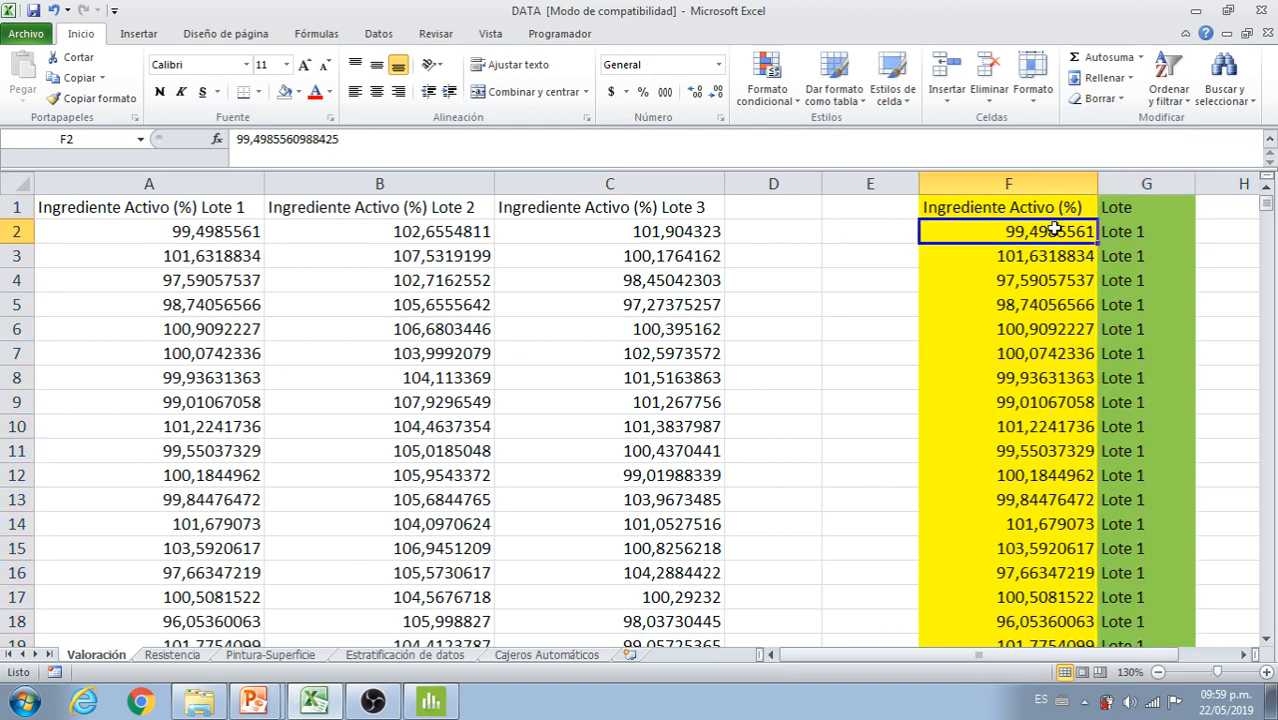
pyautogui.press('pagedown')
pyautogui.press('pagedown')
pyautogui.press('pagedown')
pyautogui.press('pagedown')
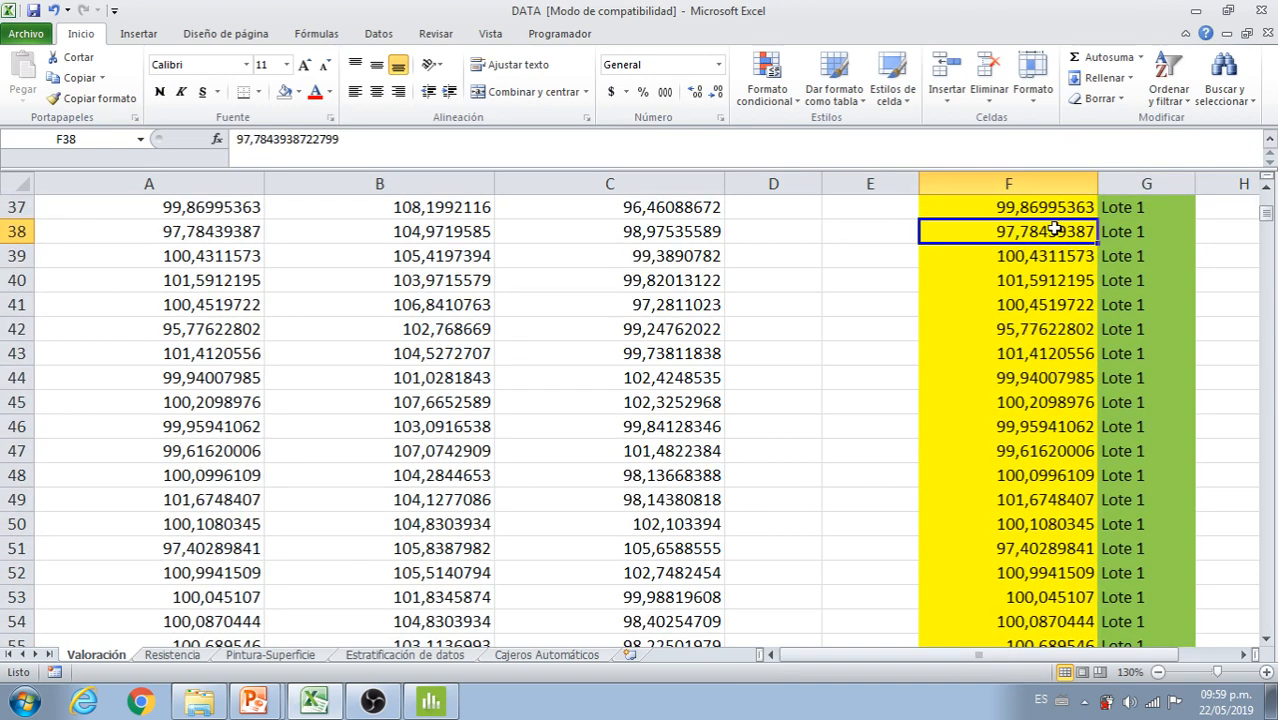
pyautogui.press('pagedown')
pyautogui.press('pagedown')
pyautogui.press('pagedown')
pyautogui.press('pagedown')
pyautogui.press('pagedown')
pyautogui.press('pagedown')
pyautogui.press('pagedown')
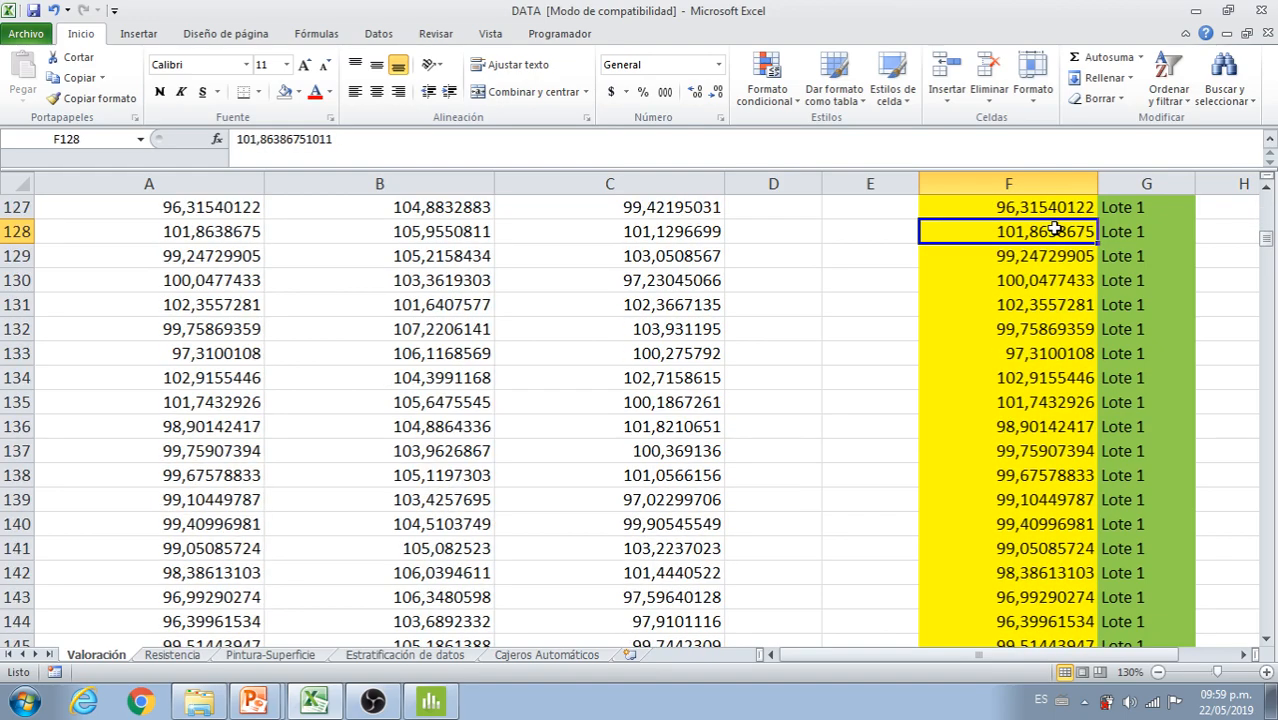
pyautogui.press('pagedown')
pyautogui.press('pagedown')
pyautogui.press('pagedown')
pyautogui.press('pagedown')
pyautogui.press('pagedown')
pyautogui.press('pagedown')
pyautogui.press('pagedown')
pyautogui.press('pagedown')
pyautogui.press('pagedown')
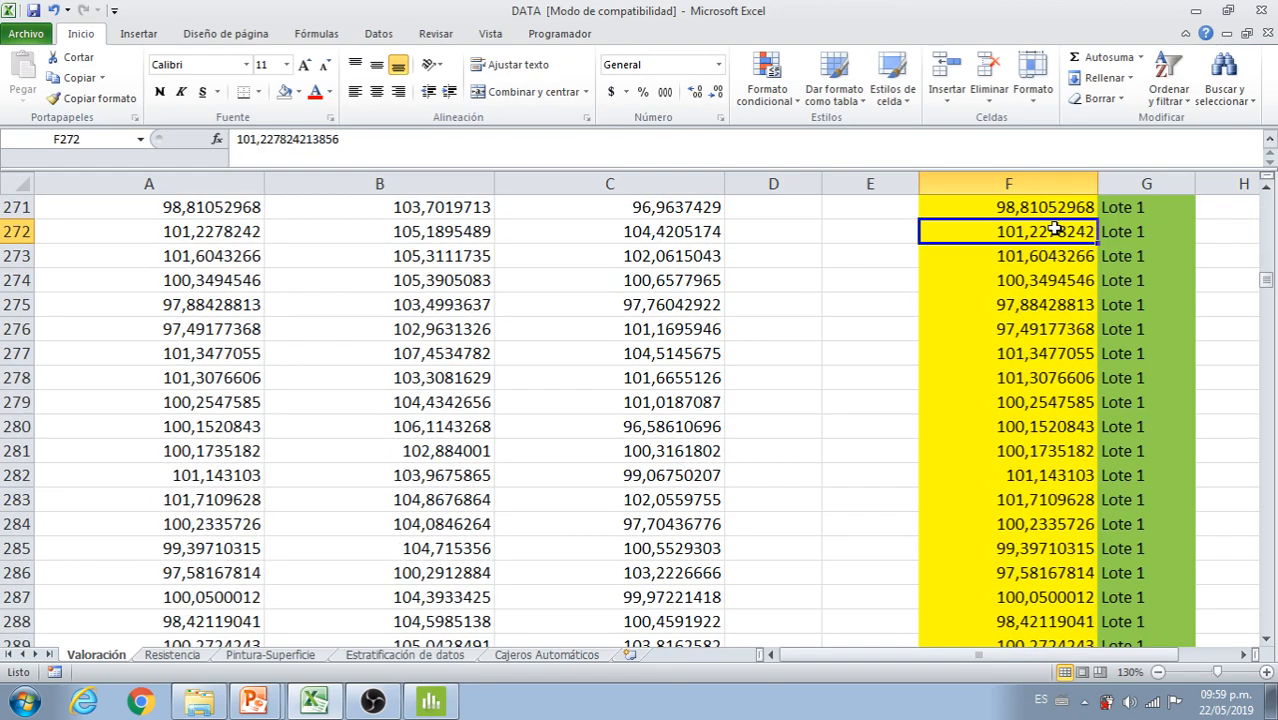
pyautogui.press('pagedown')
pyautogui.press('pagedown')
pyautogui.press('pagedown')
pyautogui.press('pagedown')
pyautogui.press('pagedown')
pyautogui.press('pagedown')
pyautogui.press('pagedown')
pyautogui.press('pagedown')
pyautogui.press('pagedown')
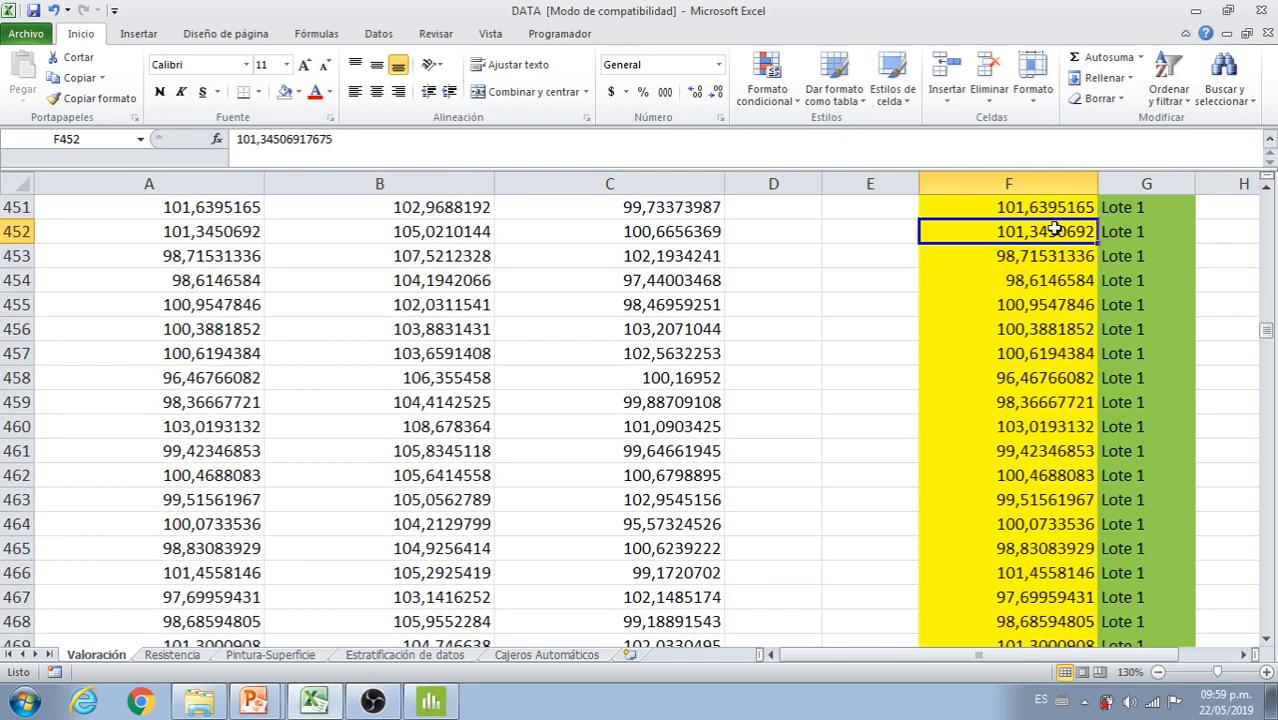
pyautogui.press('pagedown')
pyautogui.press('pagedown')
pyautogui.press('pagedown')
pyautogui.press('pagedown')
pyautogui.press('pagedown')
pyautogui.press('pagedown')
pyautogui.press('pagedown')
pyautogui.press('pagedown')
pyautogui.press('pagedown')
pyautogui.press('pagedown')
pyautogui.press('pagedown')
pyautogui.press('pagedown')
pyautogui.press('pagedown')
pyautogui.press('pagedown')
pyautogui.press('pagedown')
pyautogui.press('pagedown')
pyautogui.press('pagedown')
pyautogui.press('pagedown')
pyautogui.press('pagedown')
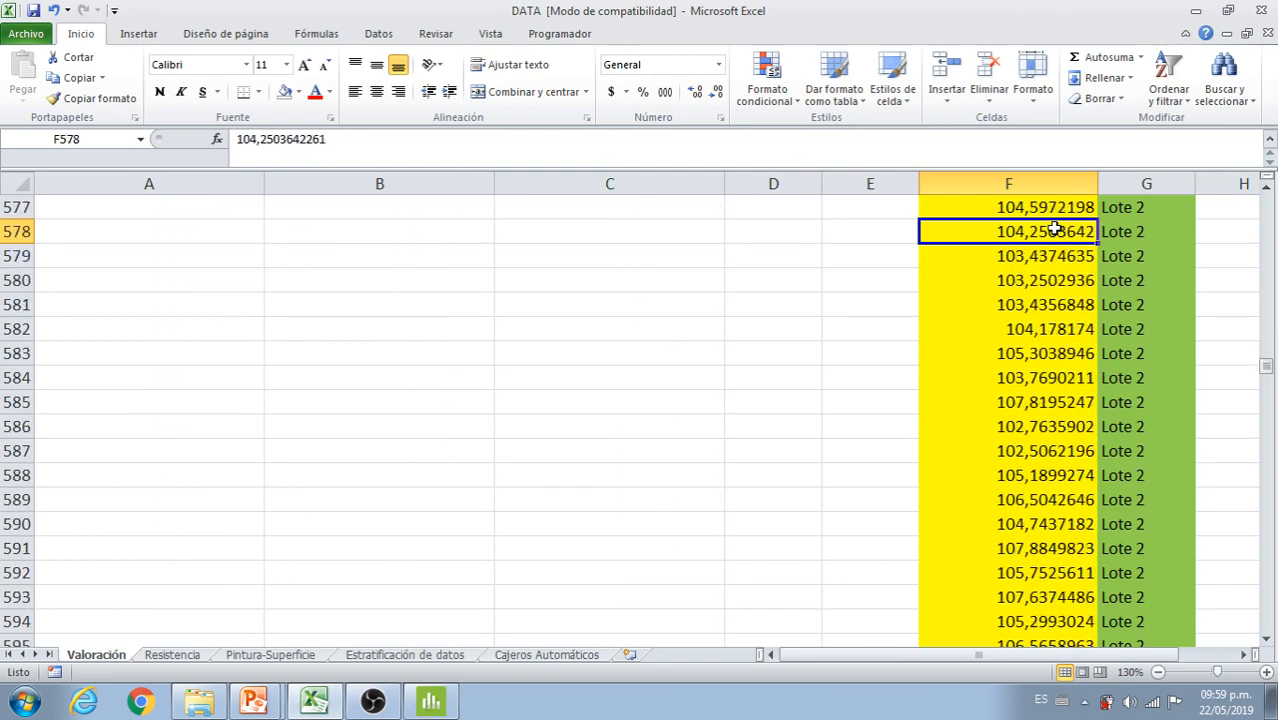
pyautogui.press('pagedown')
pyautogui.press('pagedown')
pyautogui.press('pagedown')
pyautogui.press('pagedown')
pyautogui.press('pagedown')
pyautogui.press('pagedown')
pyautogui.press('pagedown')
pyautogui.press('pagedown')
pyautogui.press('pagedown')
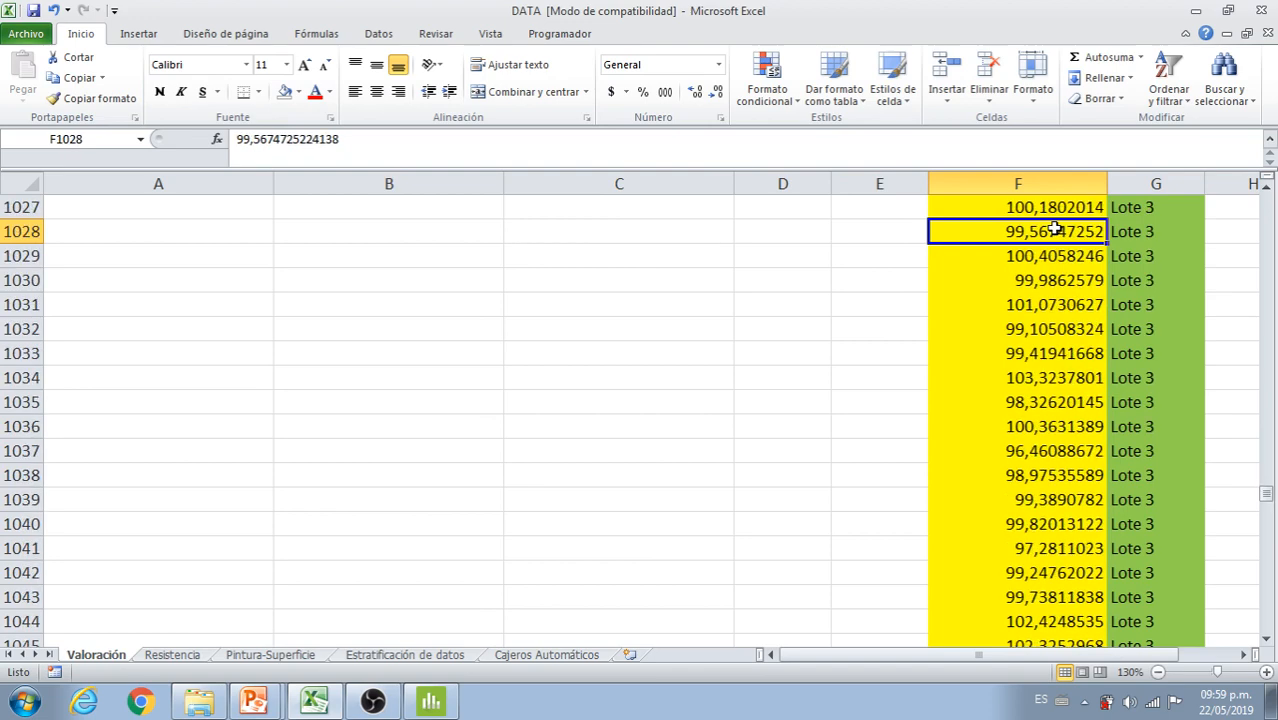
pyautogui.hotkey('ctrl', 'Up')
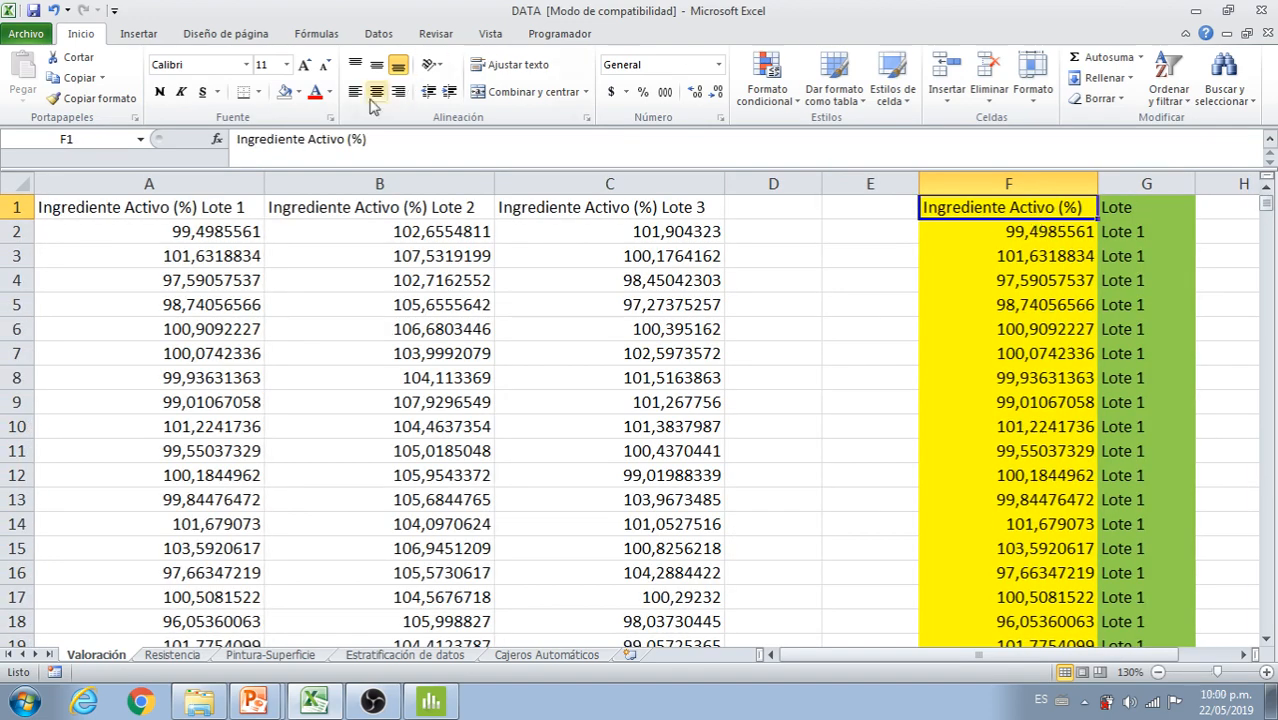
# - Compare the separate lot columns A to C with the stacked columns F and G, ending on the Ingrediente Activo (%) header in F1
pyautogui.moveTo(240, 183); pyautogui.dragTo(553, 184)
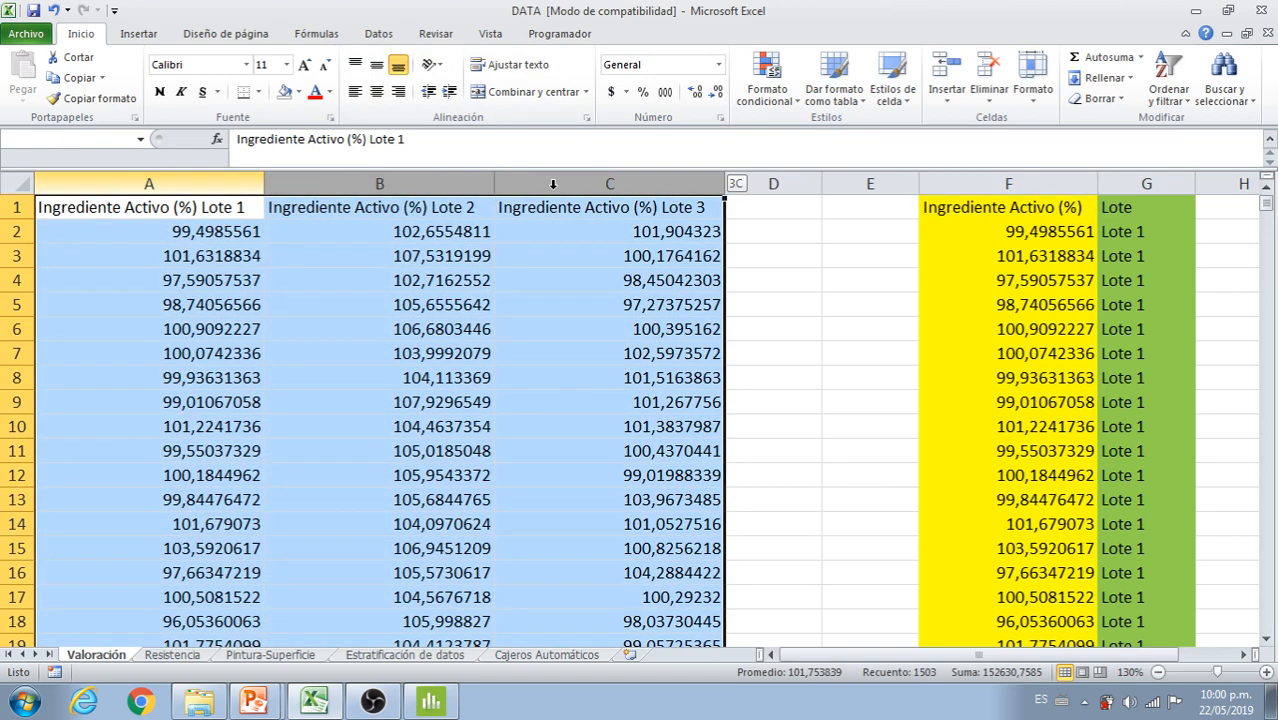
pyautogui.moveTo(977, 181); pyautogui.dragTo(1133, 175)
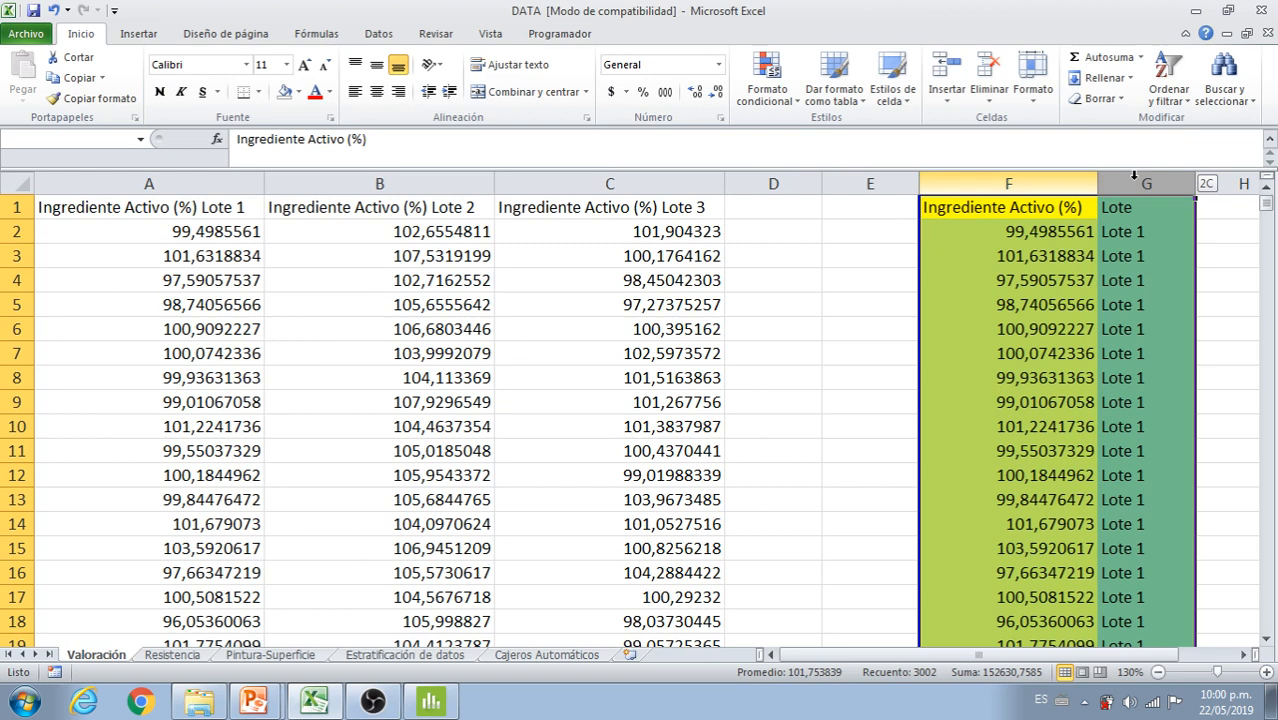
pyautogui.moveTo(1133, 175); pyautogui.dragTo(1133, 175)
pyautogui.click(1025, 207)
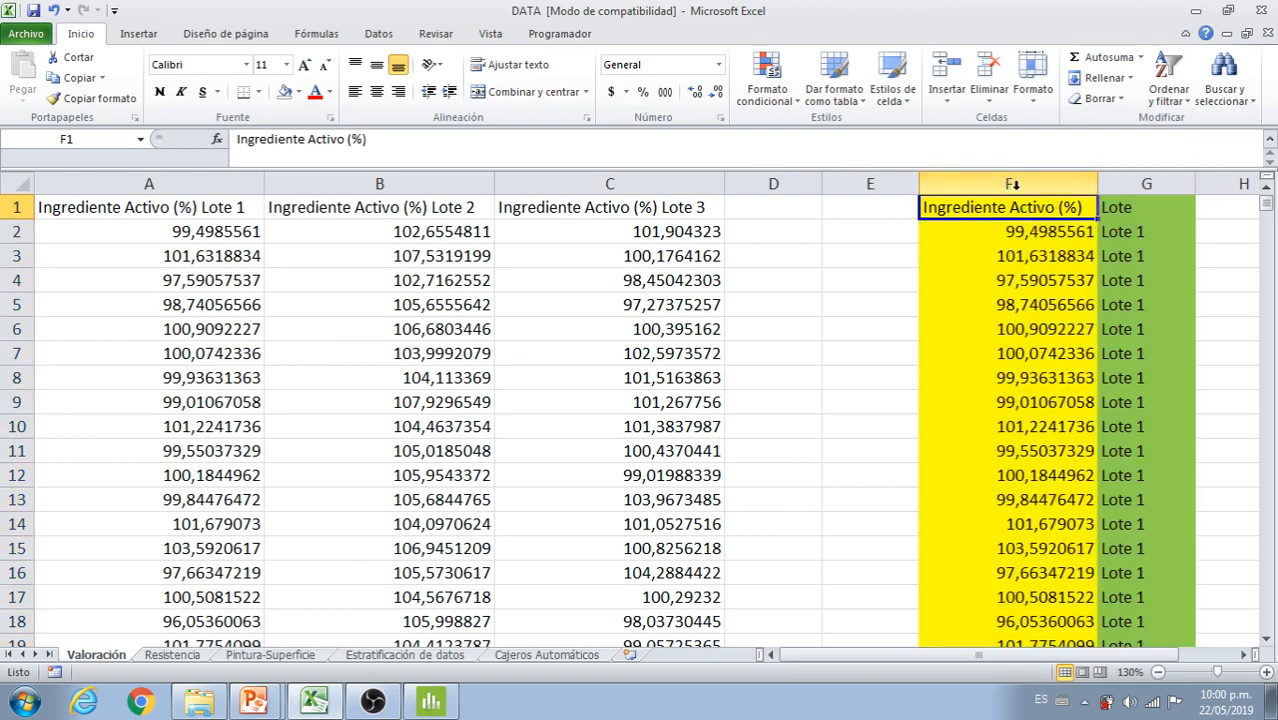
# - Compare the stacked columns F and G with the separate Lote 1, 2 and 3 columns, together and one by one
pyautogui.moveTo(1014, 183); pyautogui.dragTo(1133, 177)
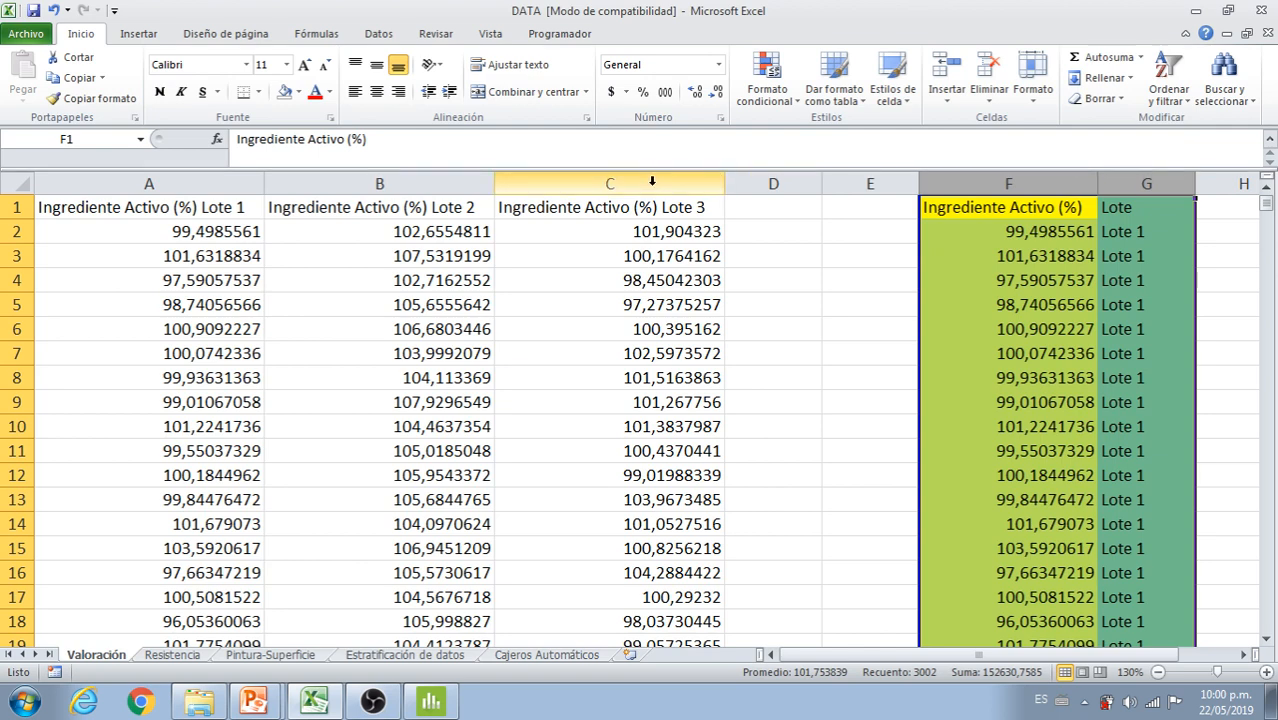
pyautogui.click(239, 174)
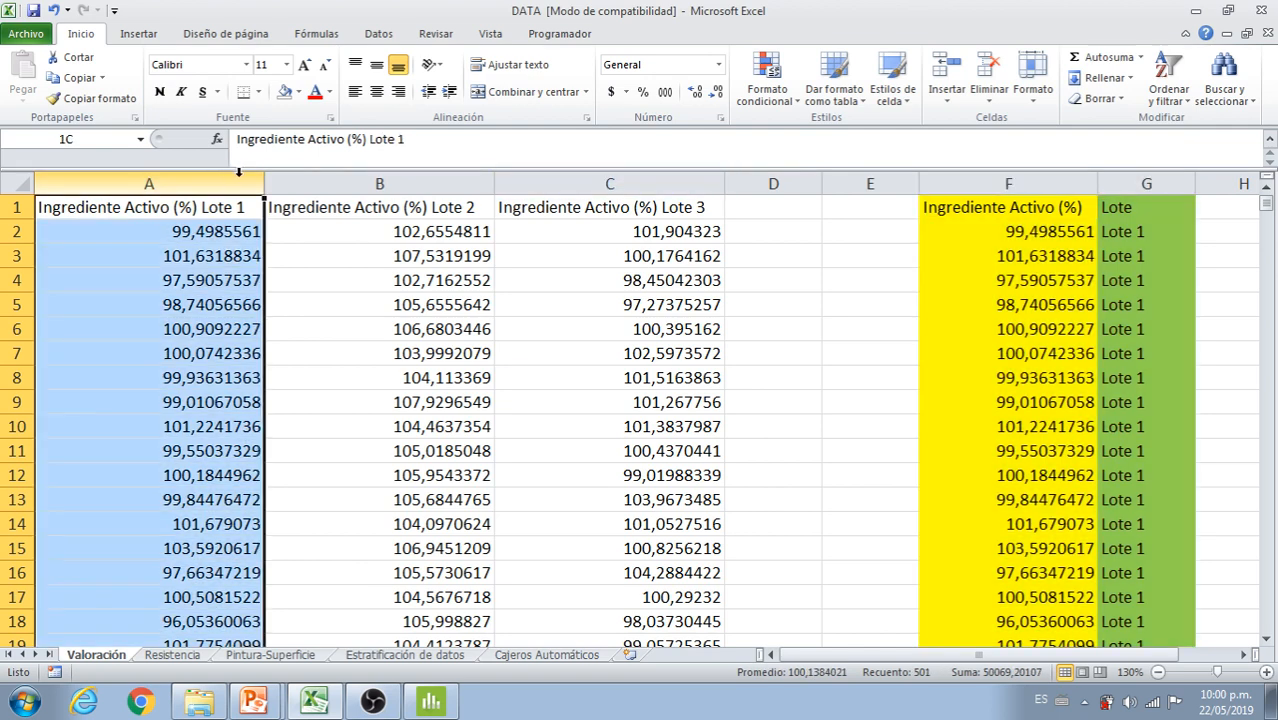
pyautogui.moveTo(239, 174); pyautogui.dragTo(561, 180)
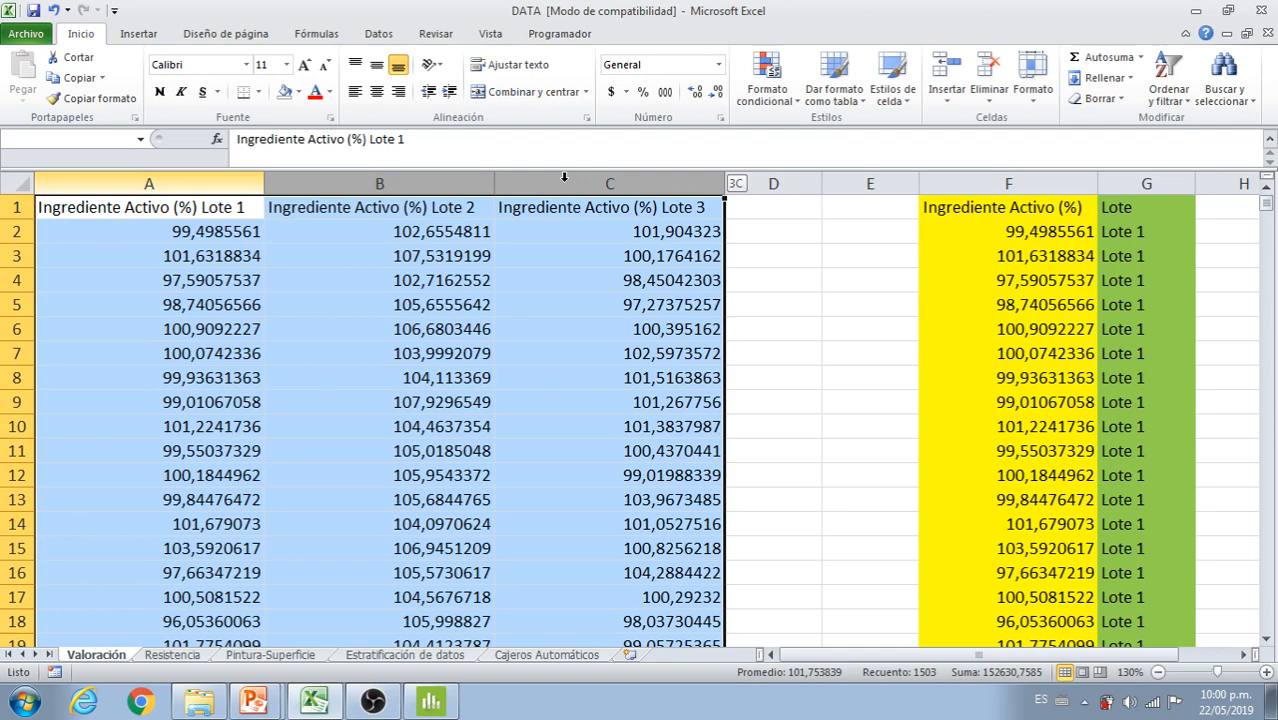
pyautogui.moveTo(564, 177); pyautogui.dragTo(563, 177)
pyautogui.click(245, 179)
pyautogui.click(333, 181)
pyautogui.click(524, 177)
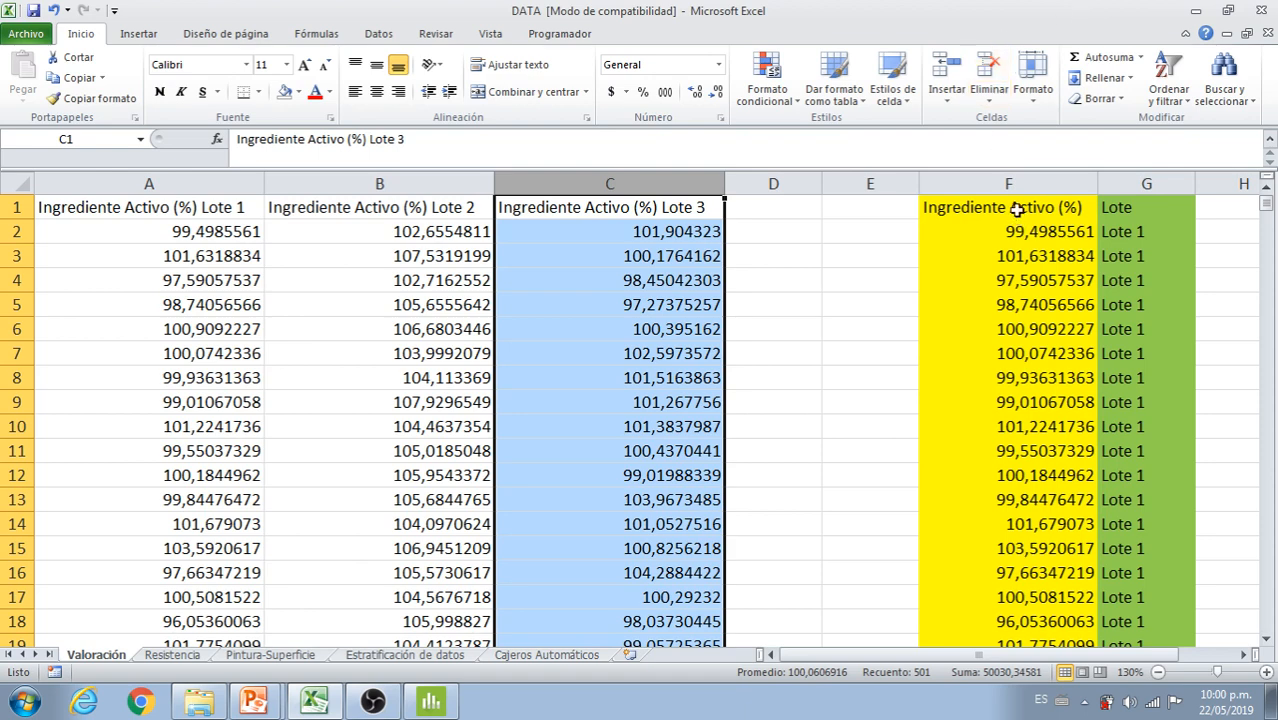
pyautogui.click(1017, 176)
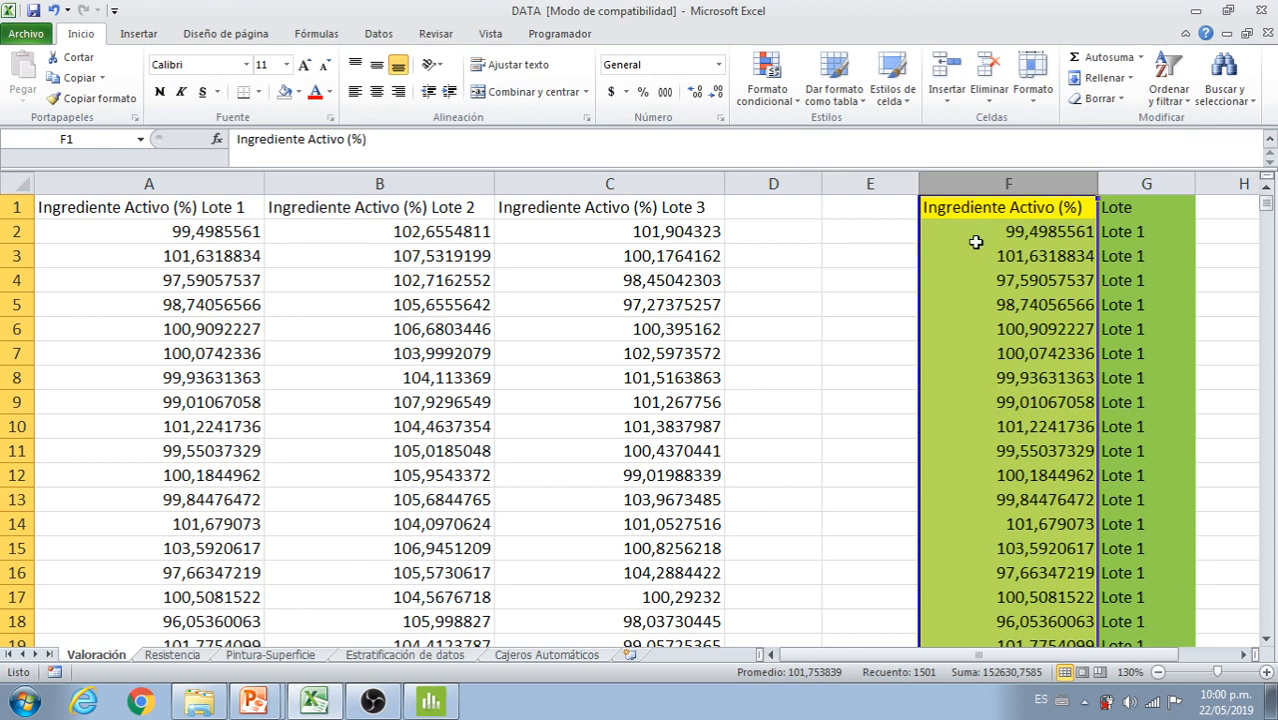
# - Copy the three separate lot columns with headers, A1:C501, and paste them into Minitab's Hoja de trabajo 1 from the C1 name cell
pyautogui.click(141, 209)
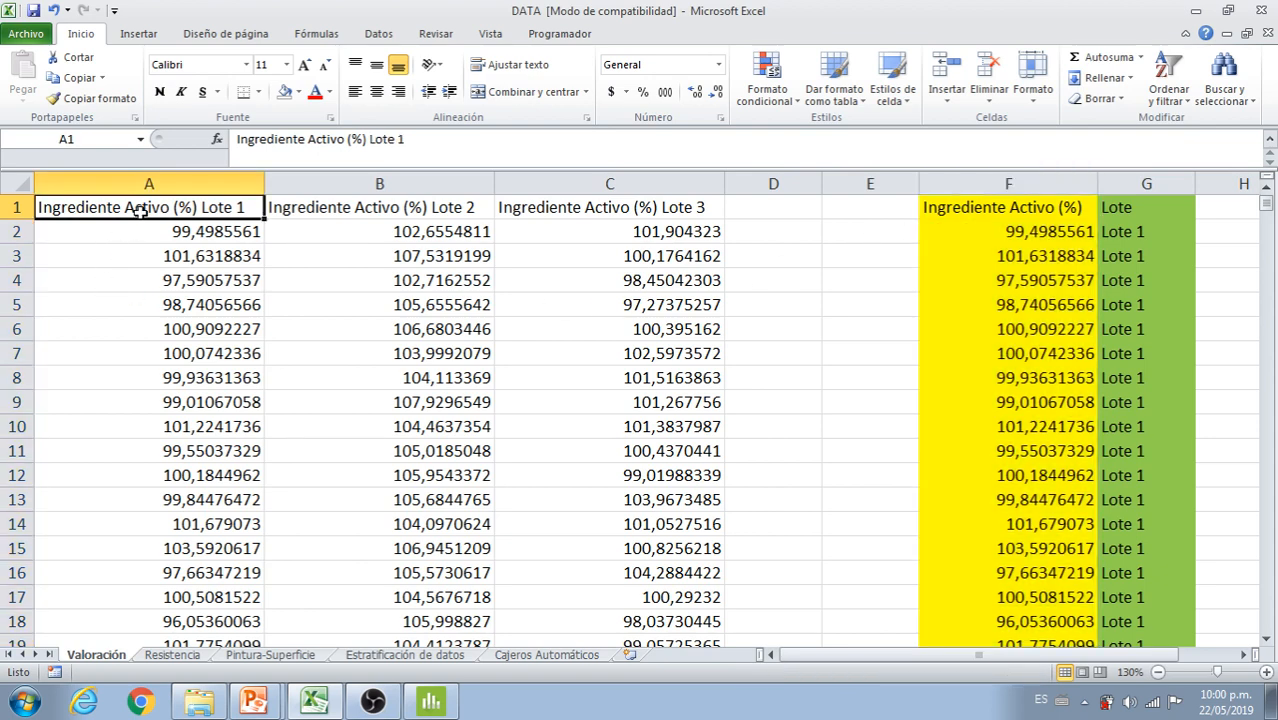
pyautogui.hotkey('ctrl', 'shift', 'Right')
pyautogui.hotkey('ctrl', 'shift', 'Down')
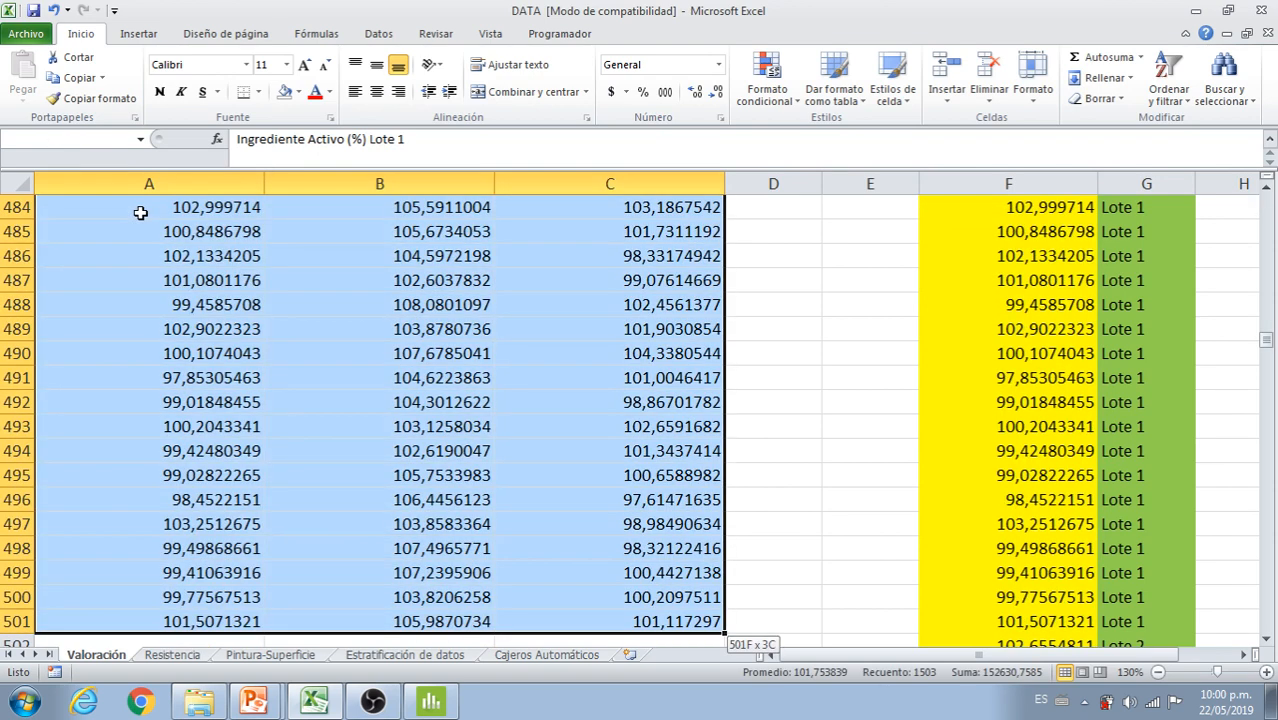
pyautogui.hotkey('ctrl', 'c')
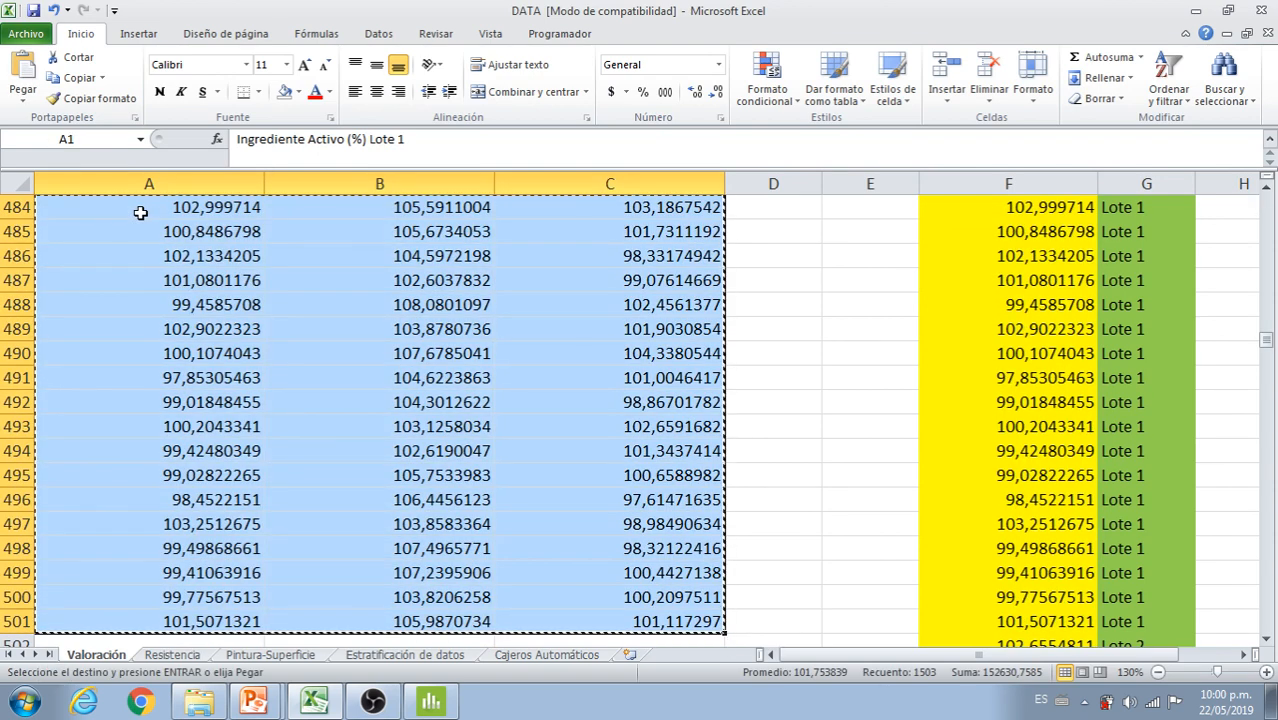
pyautogui.click(449, 707)
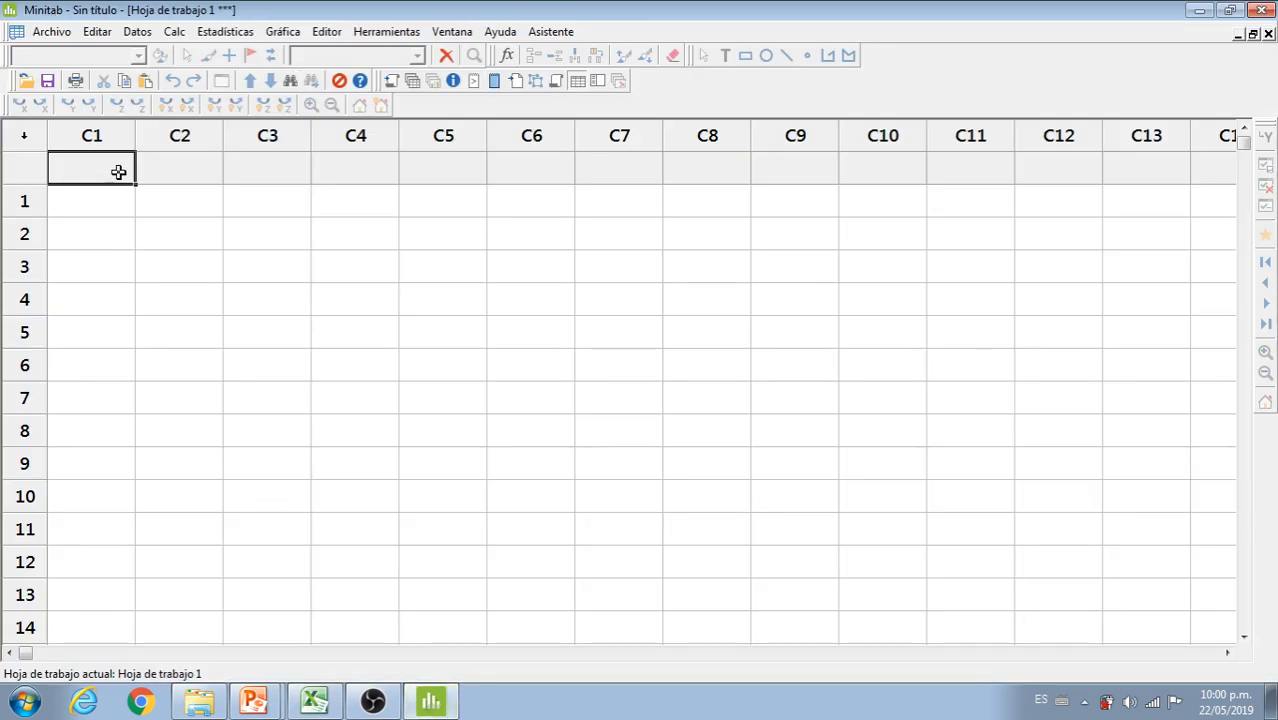
pyautogui.hotkey('ctrl', 'v')
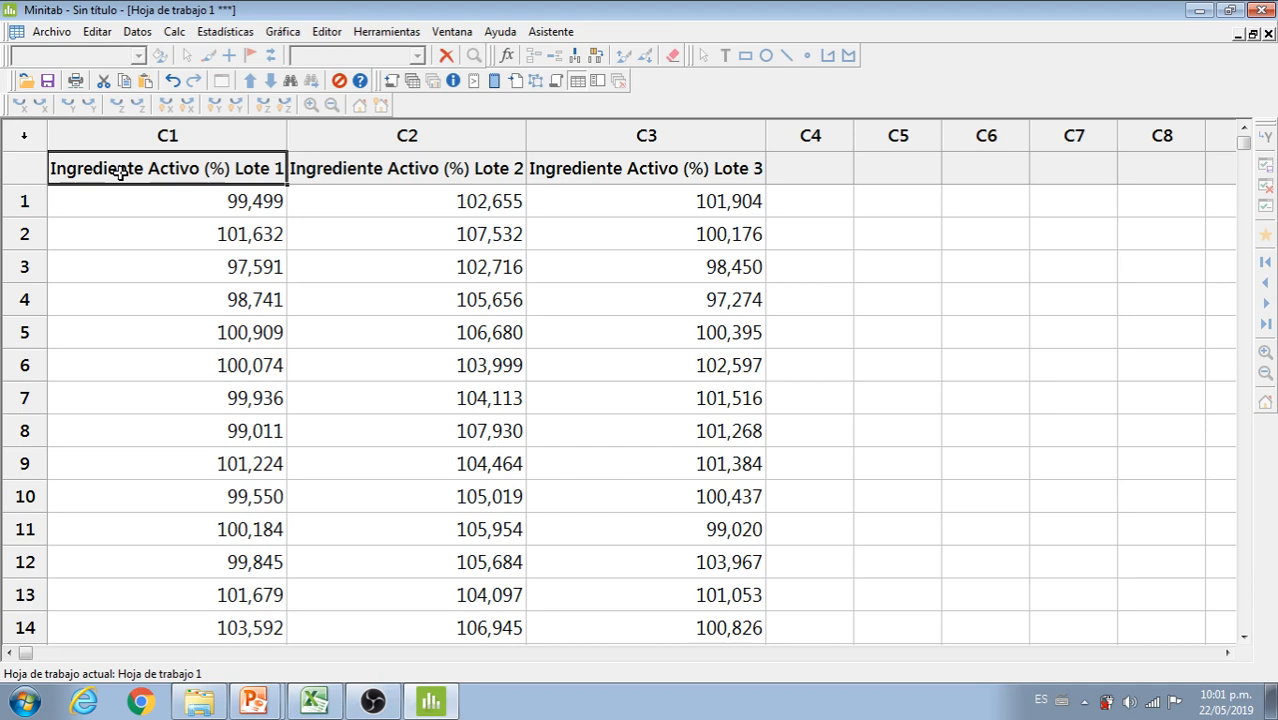
# - Show the project's worksheet list and rename Hoja de trabajo 1 as Multiples Y
pyautogui.click(412, 81)
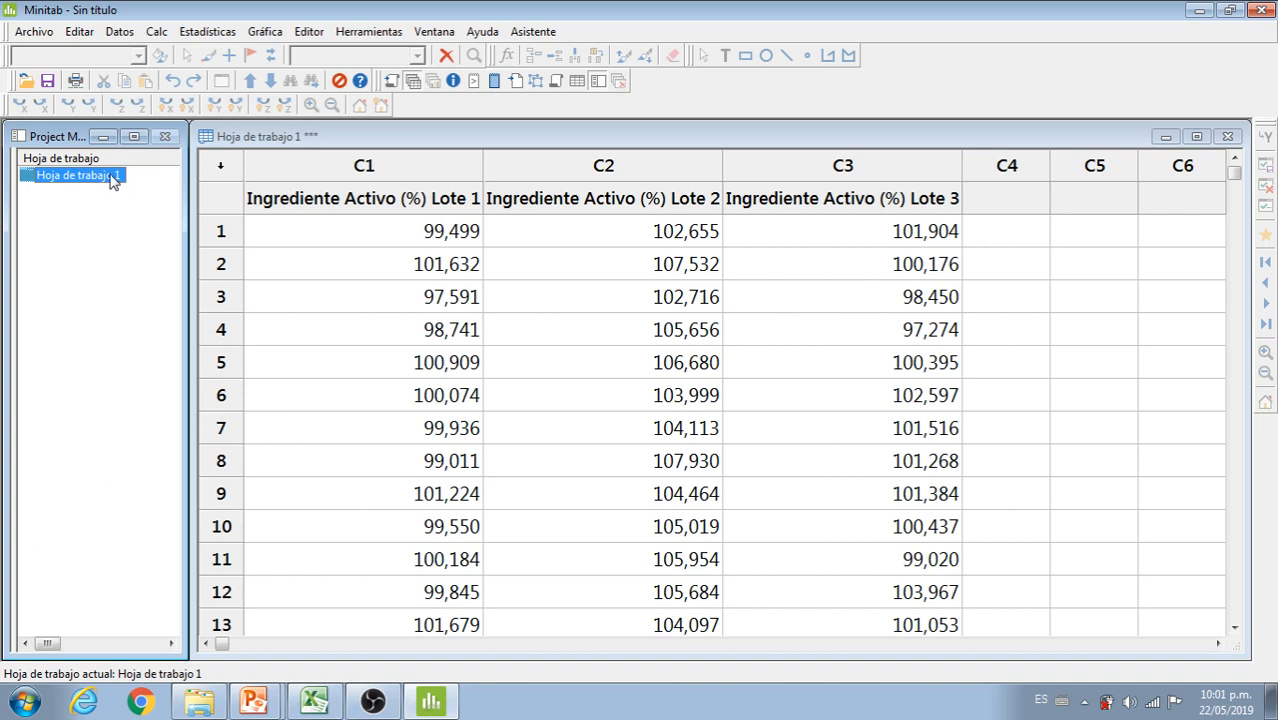
pyautogui.rightClick(113, 180)
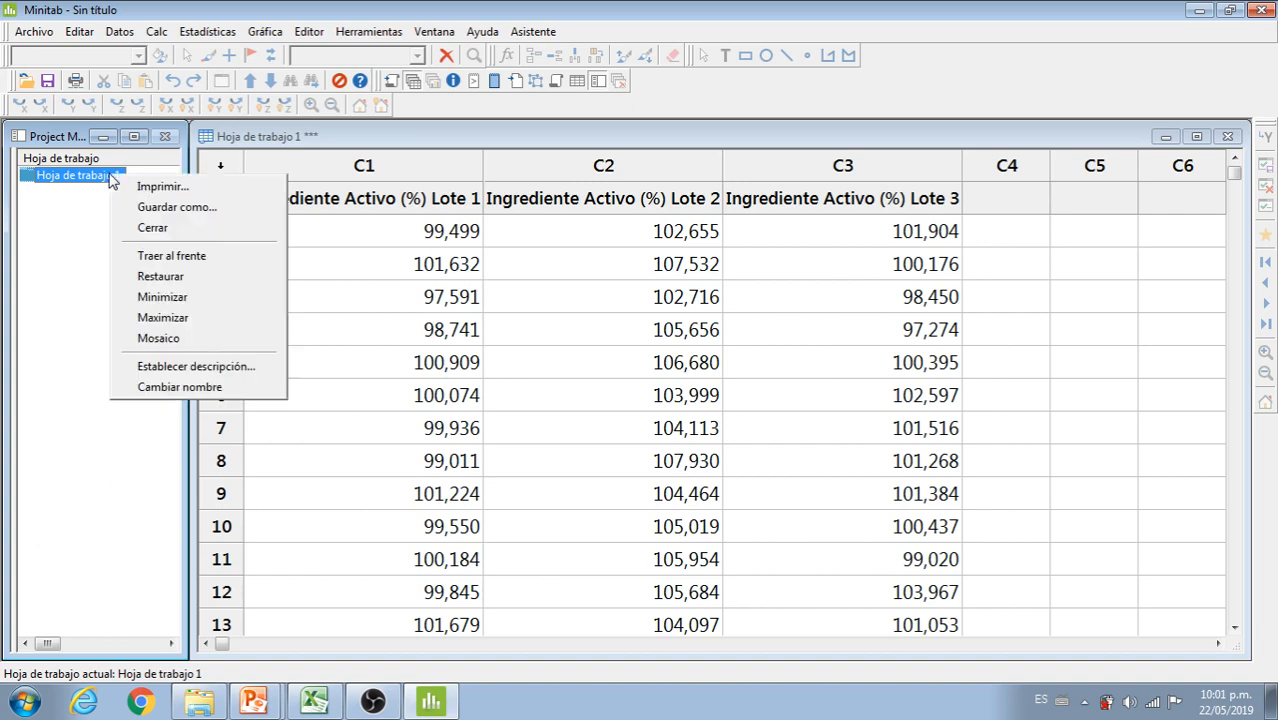
pyautogui.click(199, 386)
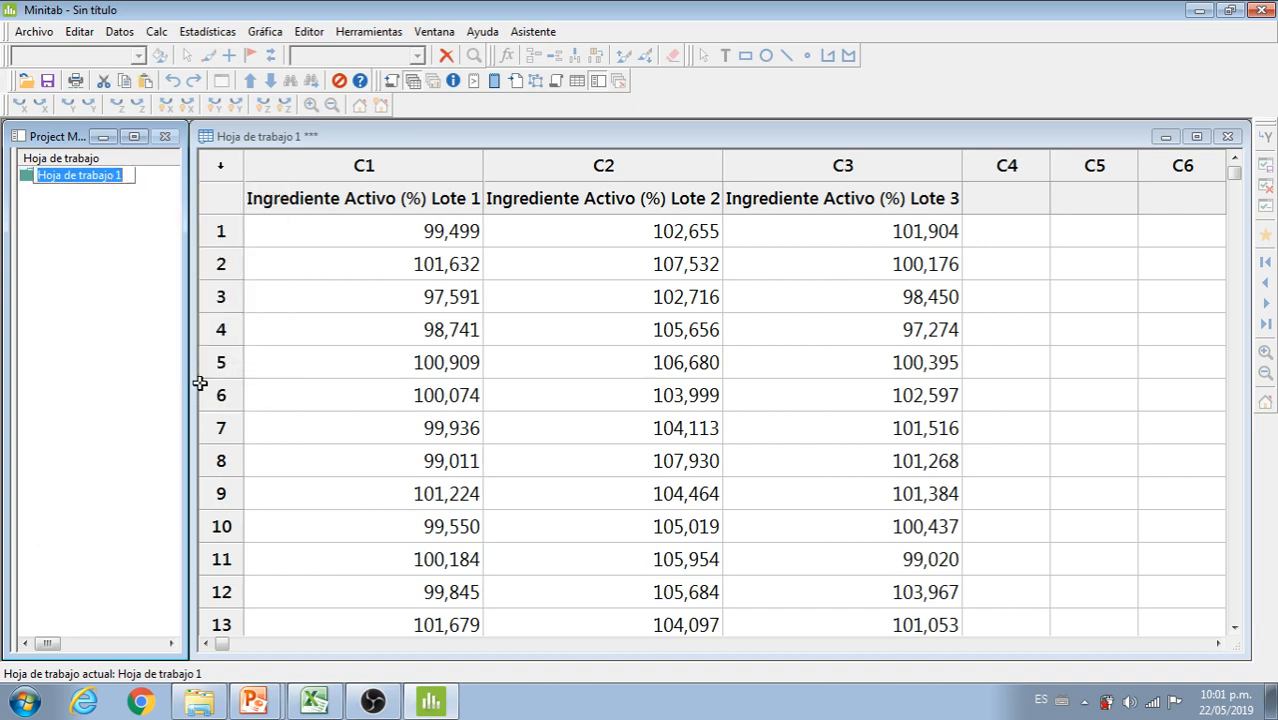
pyautogui.write('Multi')
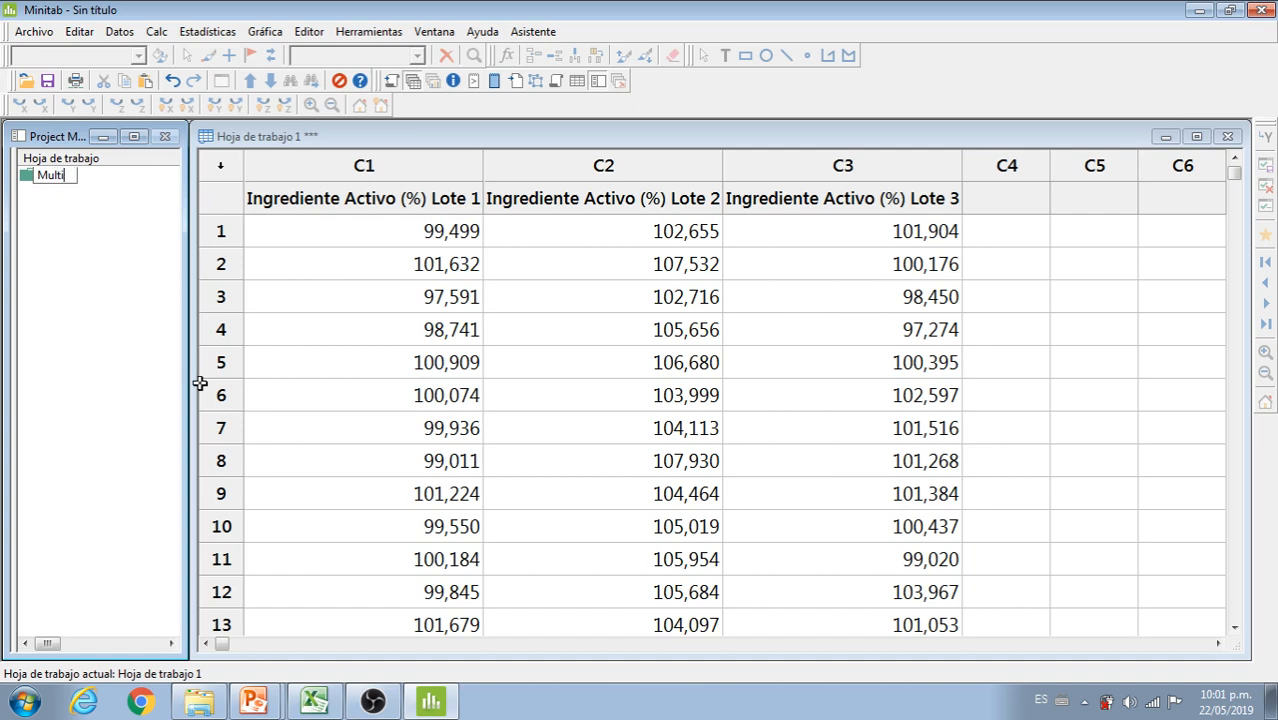
pyautogui.write('ples Y')
pyautogui.click(142, 300)
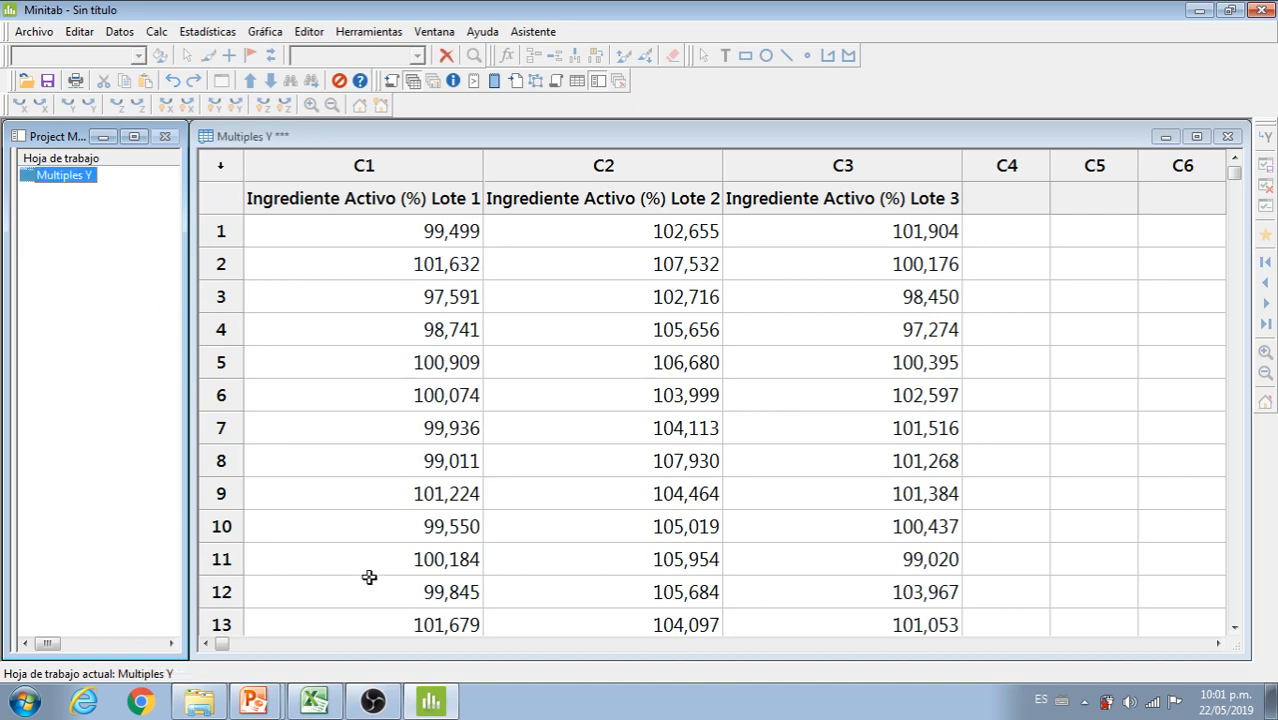
# - Switch to the DATA workbook in Excel and copy the stacked Ingrediente Activo (%) and Lote data, F1:G1501
pyautogui.click(314, 701)
pyautogui.press('Escape')
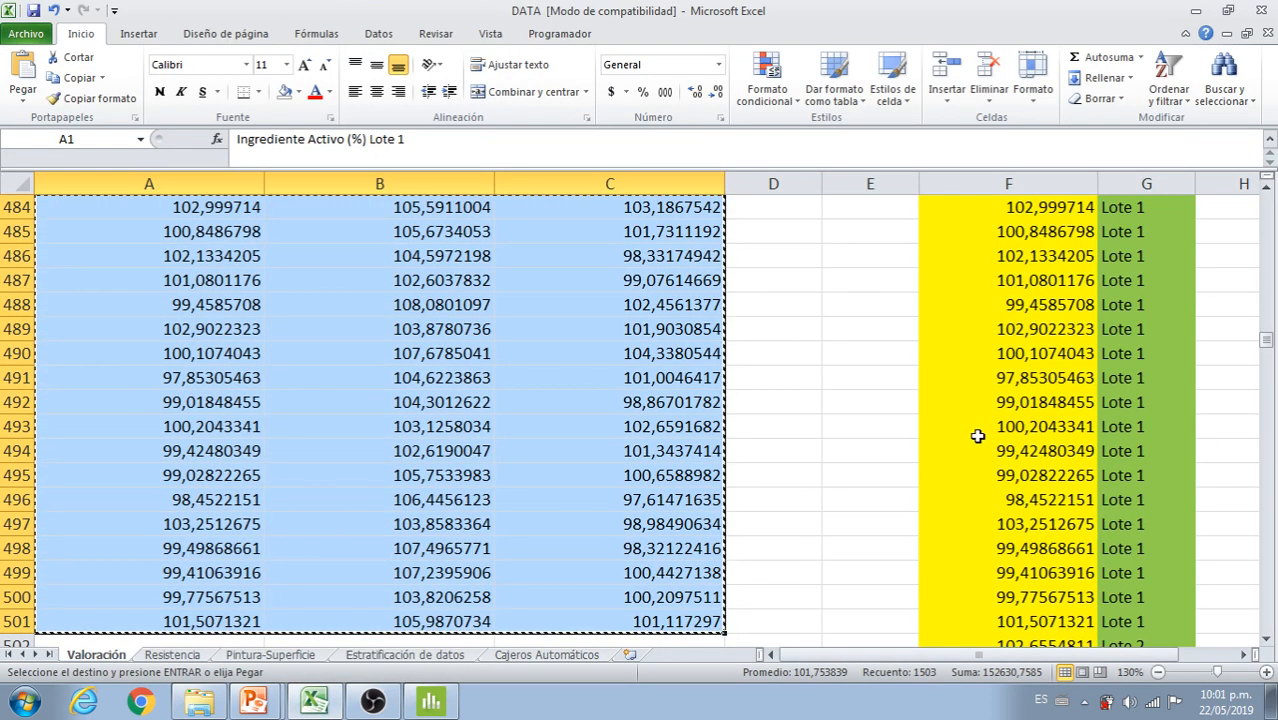
pyautogui.hotkey('ctrl', 'Home')
pyautogui.click(978, 426)
pyautogui.click(987, 206)
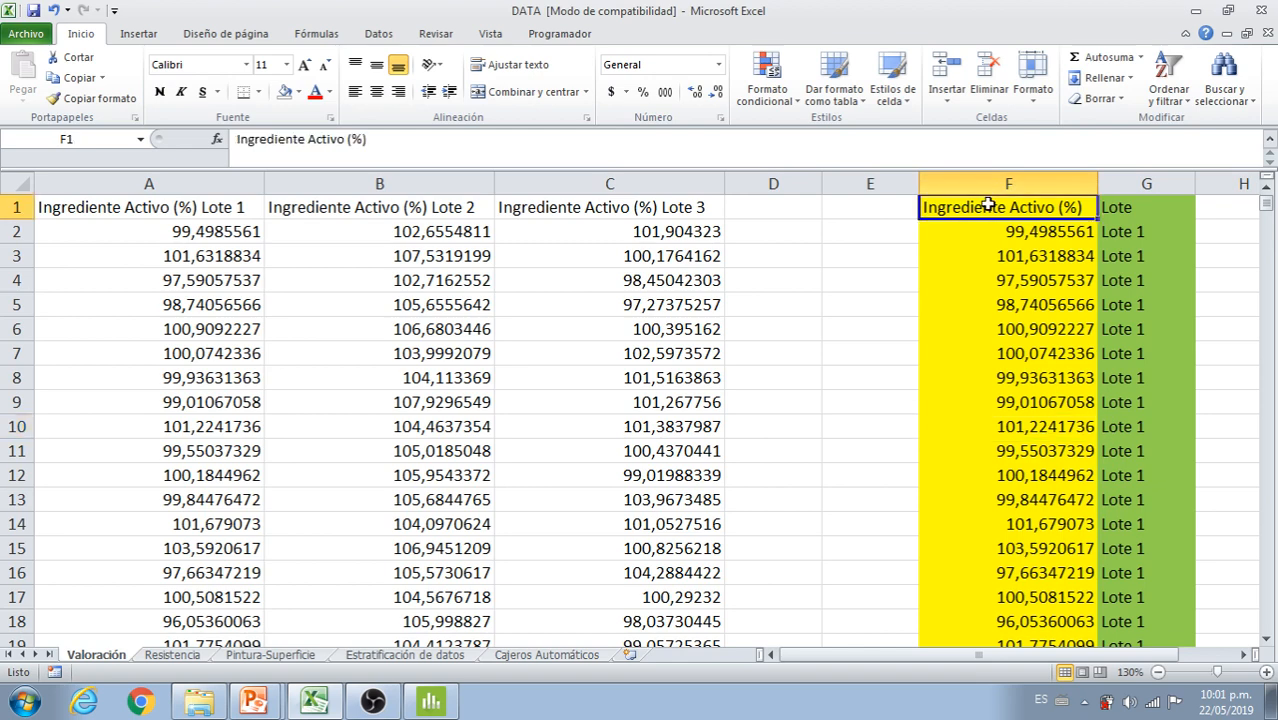
pyautogui.hotkey('shift', 'Right')
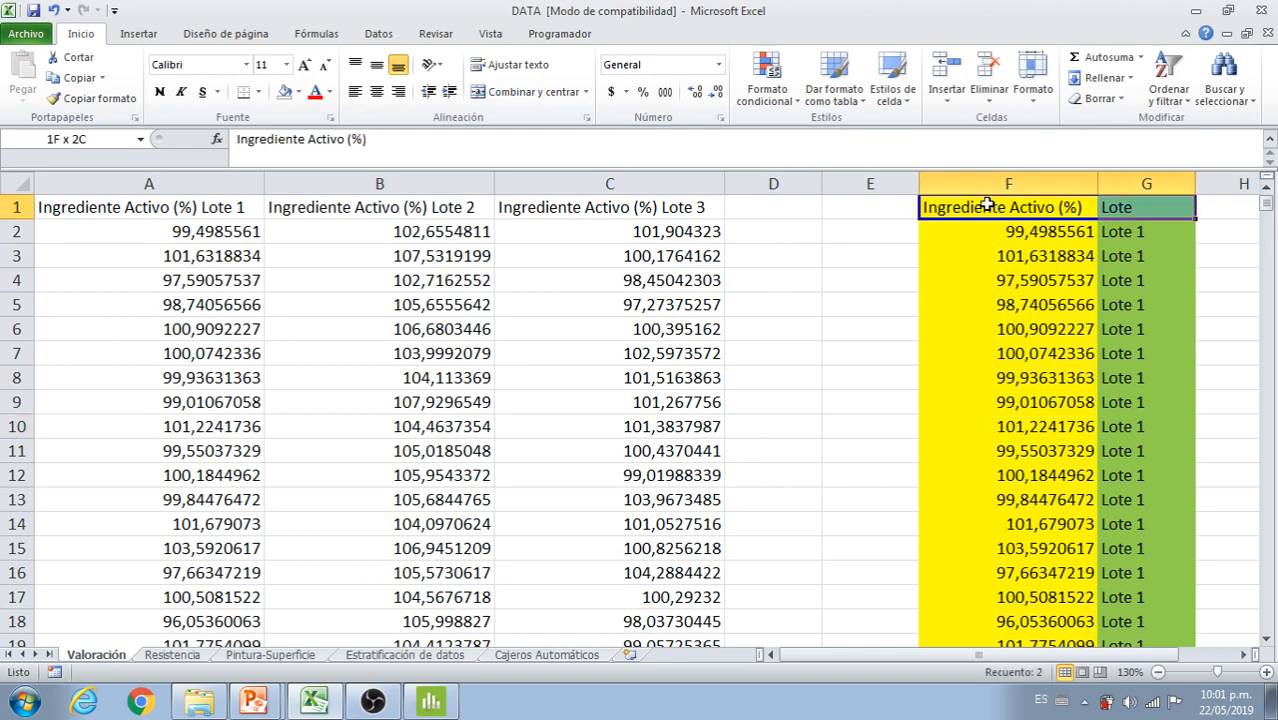
pyautogui.hotkey('ctrl', 'shift', 'Down')
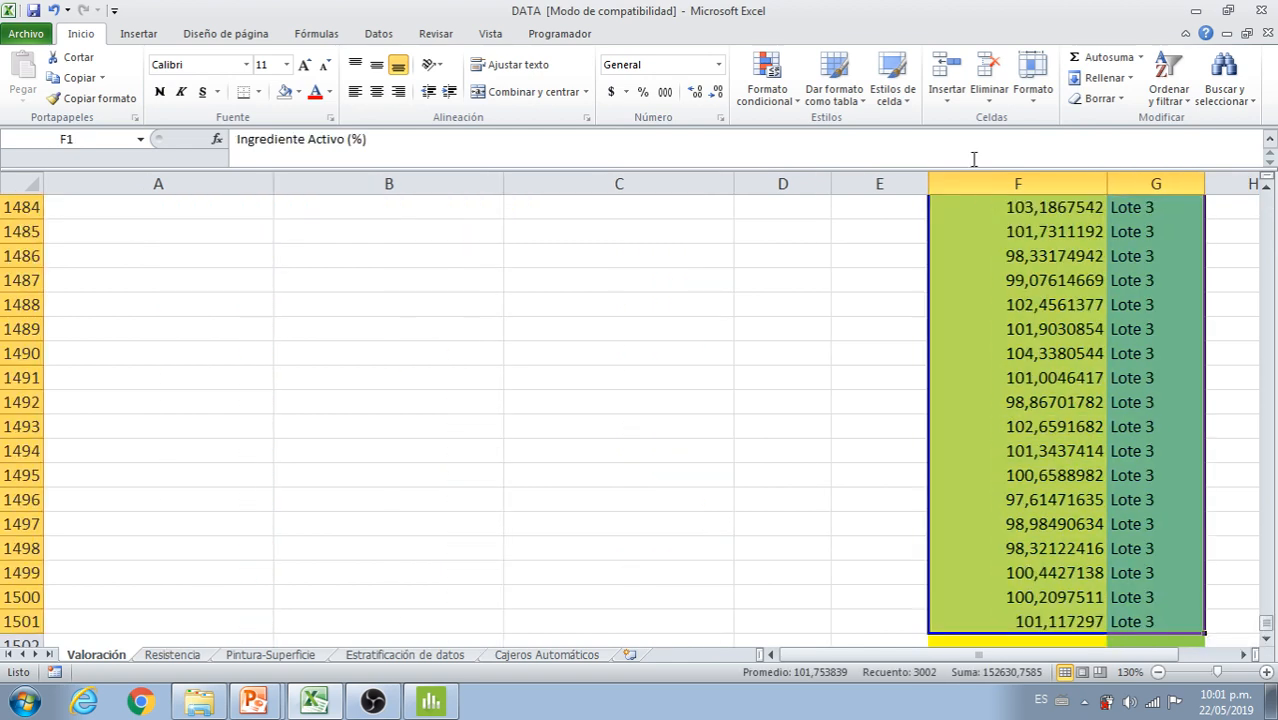
pyautogui.hotkey('ctrl', 'c')
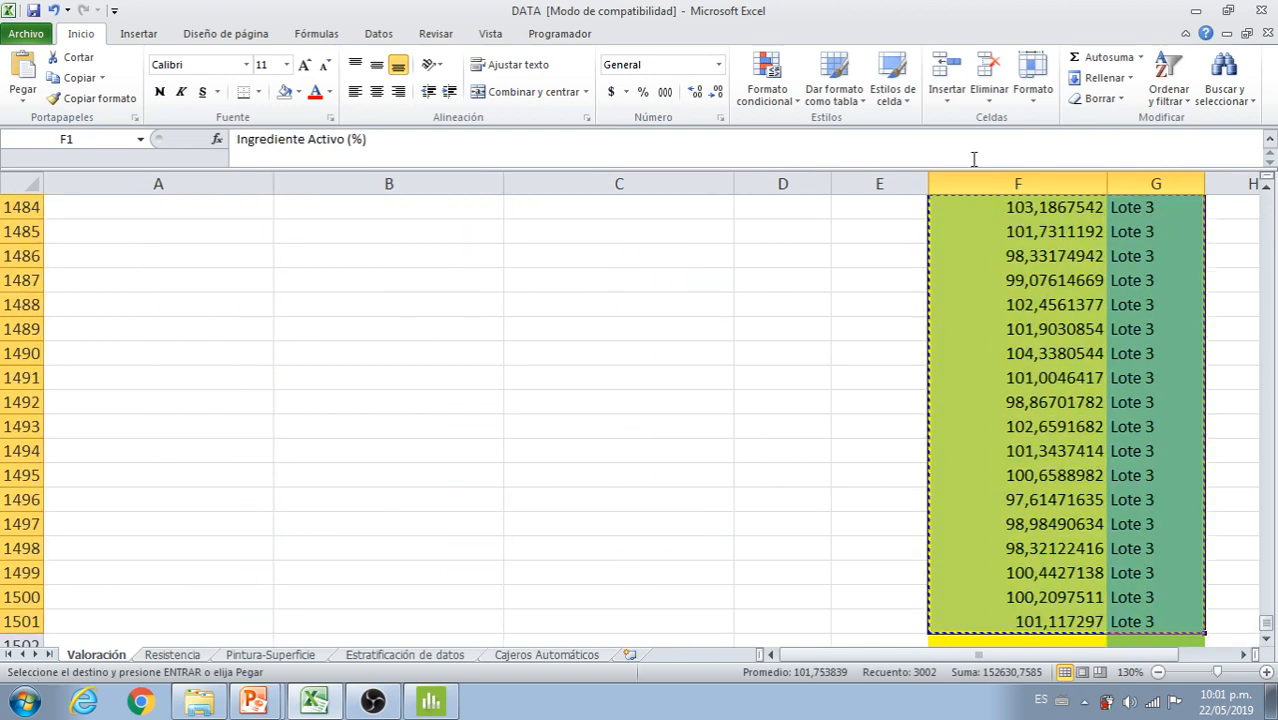
# - Switch to Minitab, create a new worksheet in the project and maximize its window
pyautogui.click(452, 708)
pyautogui.click(33, 31)
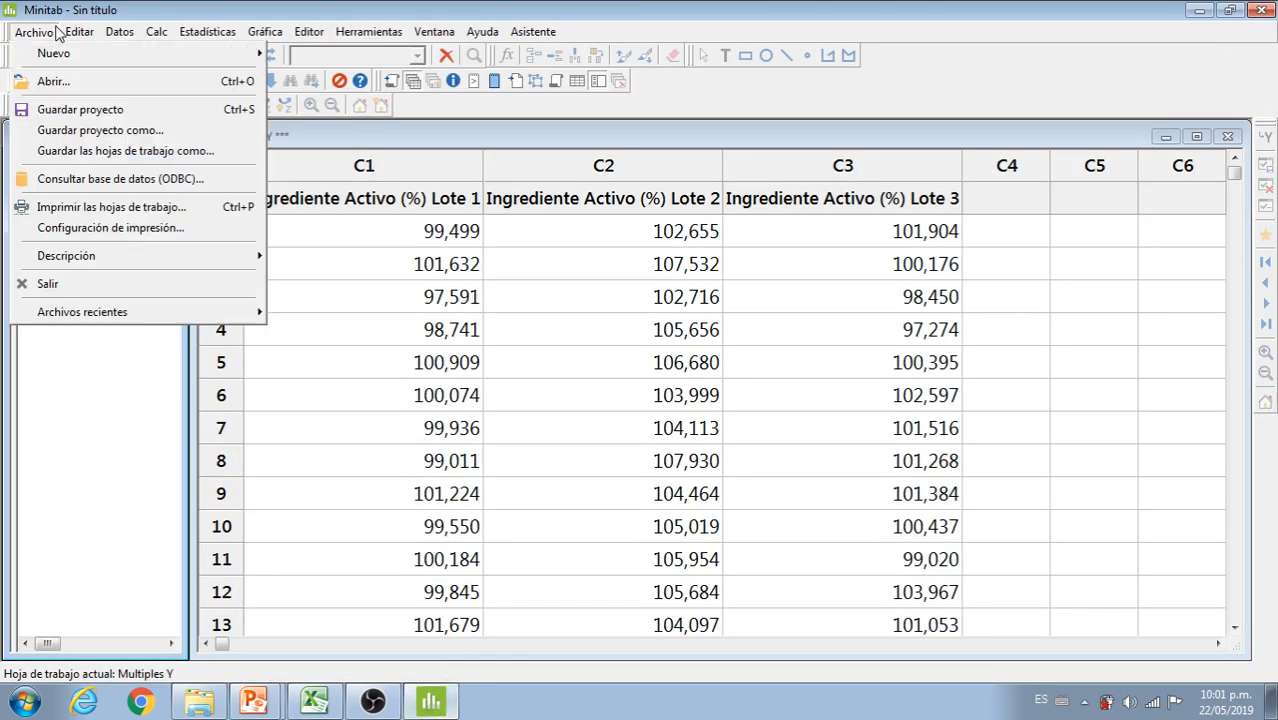
pyautogui.moveTo(58, 52)
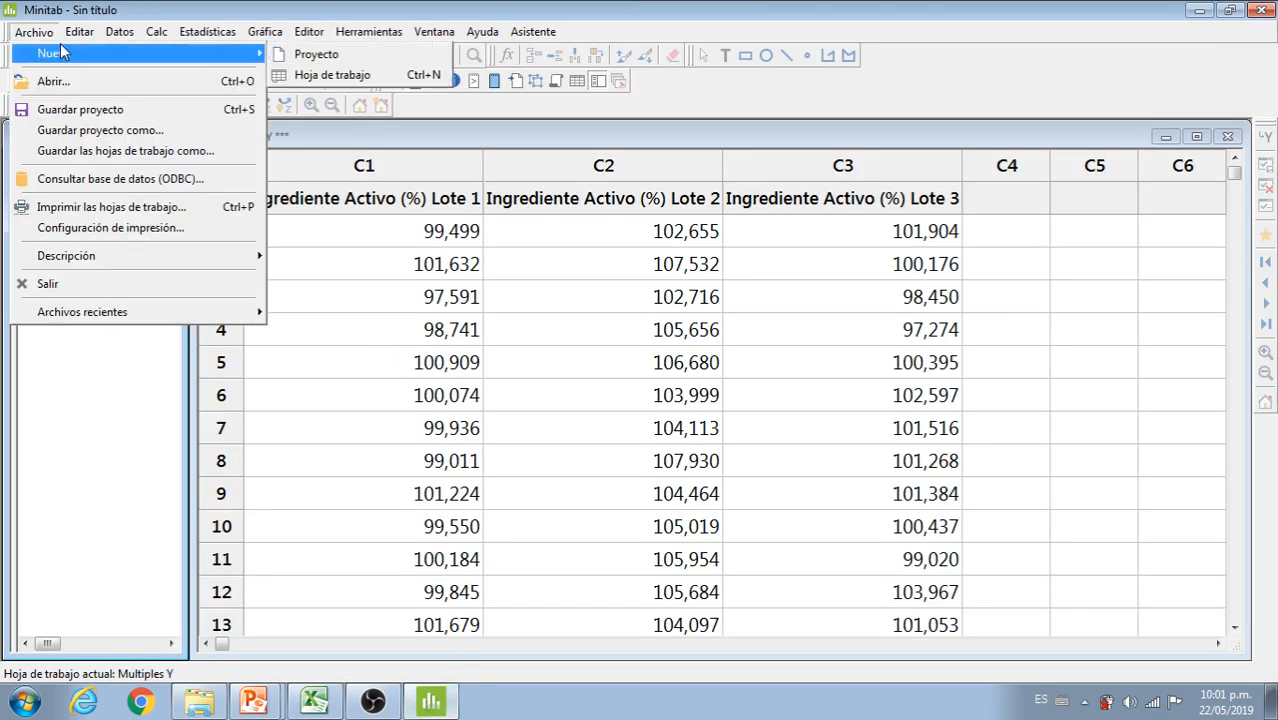
pyautogui.click(345, 77)
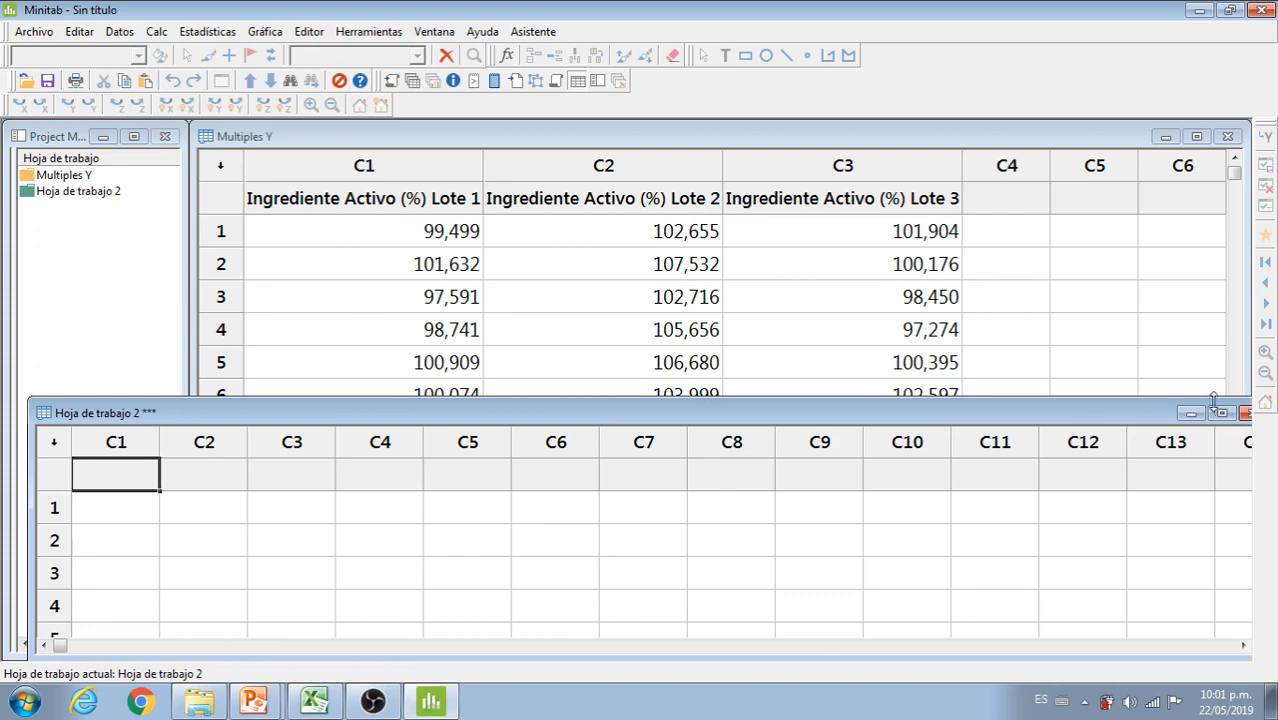
pyautogui.click(1220, 412)
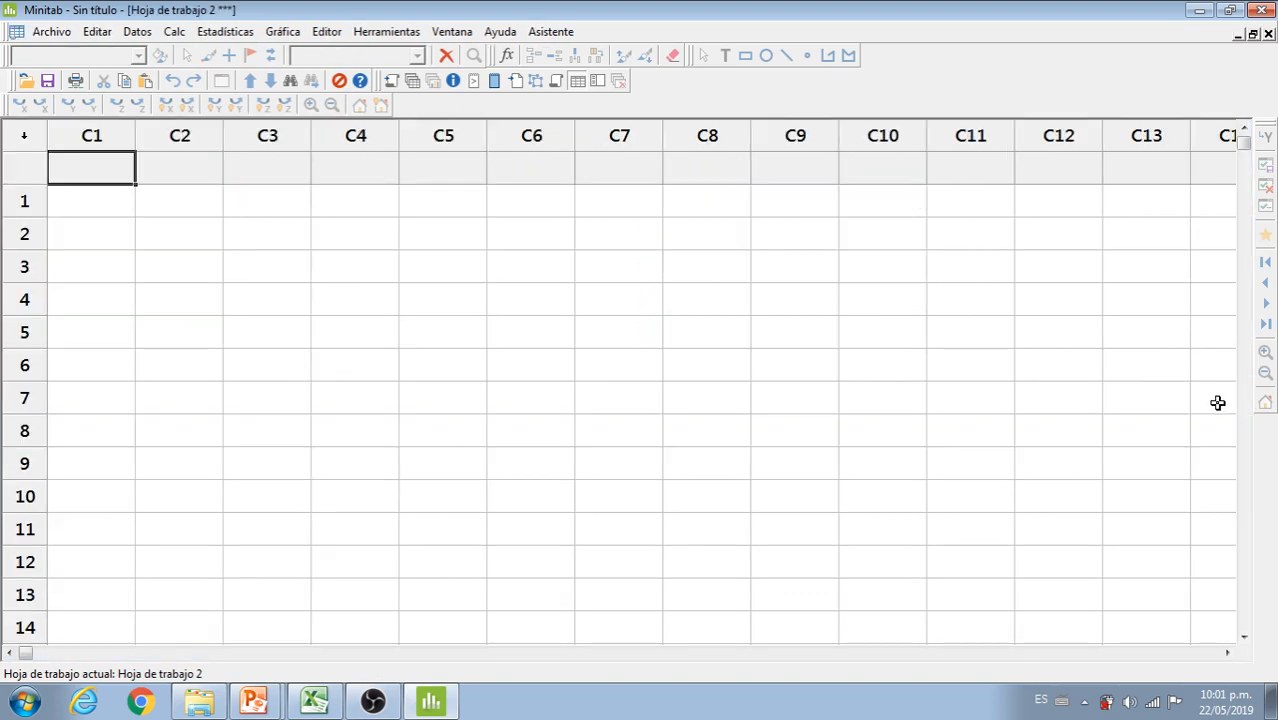
# - Copy the selected stacked data in Excel again and paste it into Minitab's Hoja de trabajo 2 from the C1 name cell
pyautogui.click(314, 702)
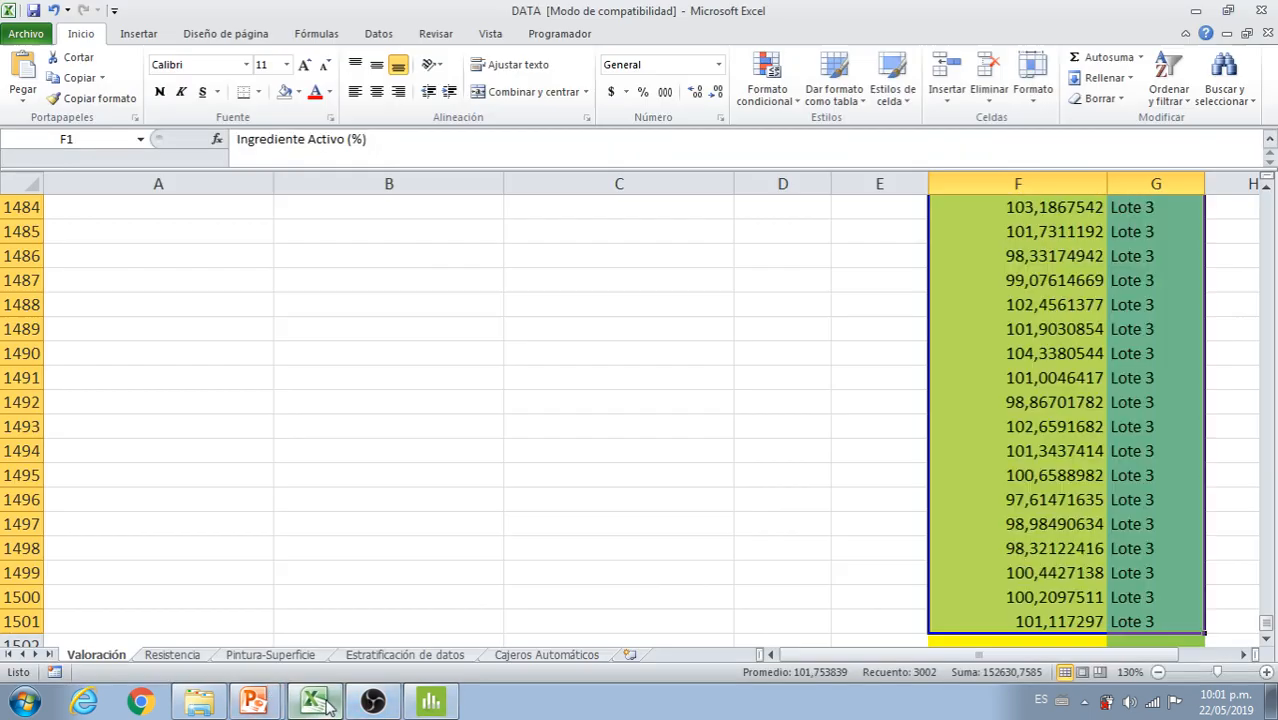
pyautogui.hotkey('ctrl', 'c')
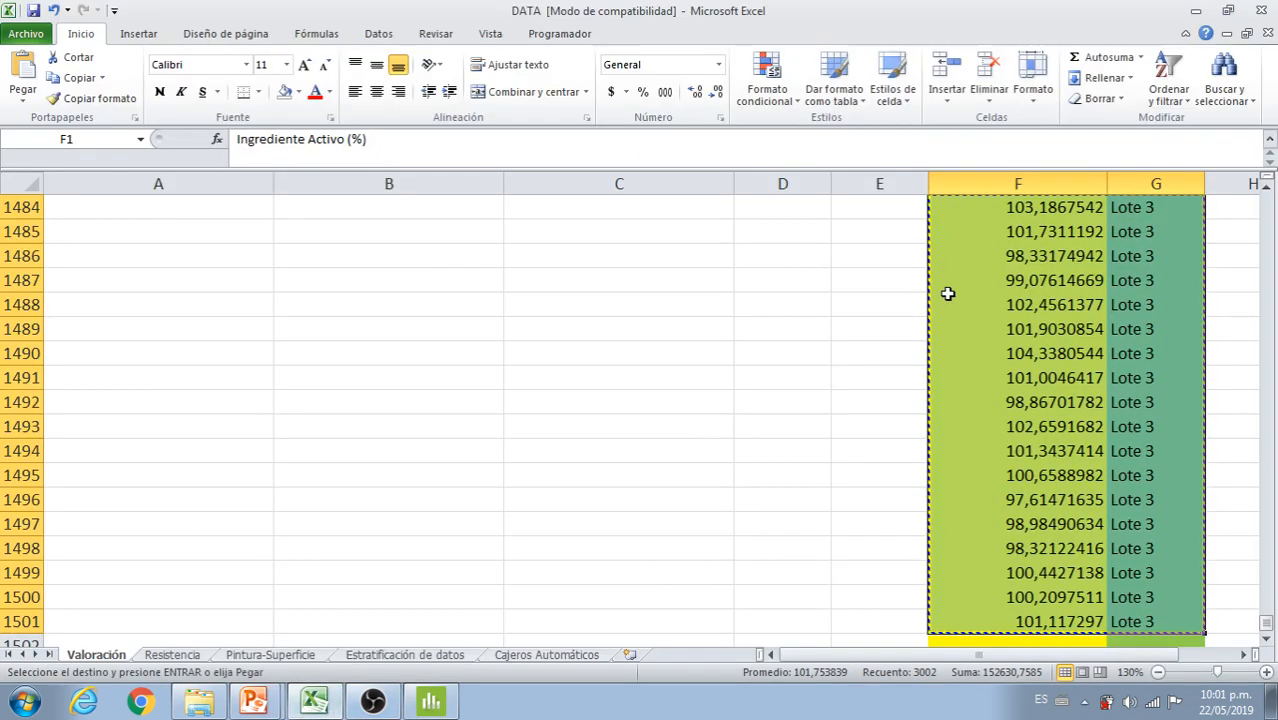
pyautogui.click(455, 708)
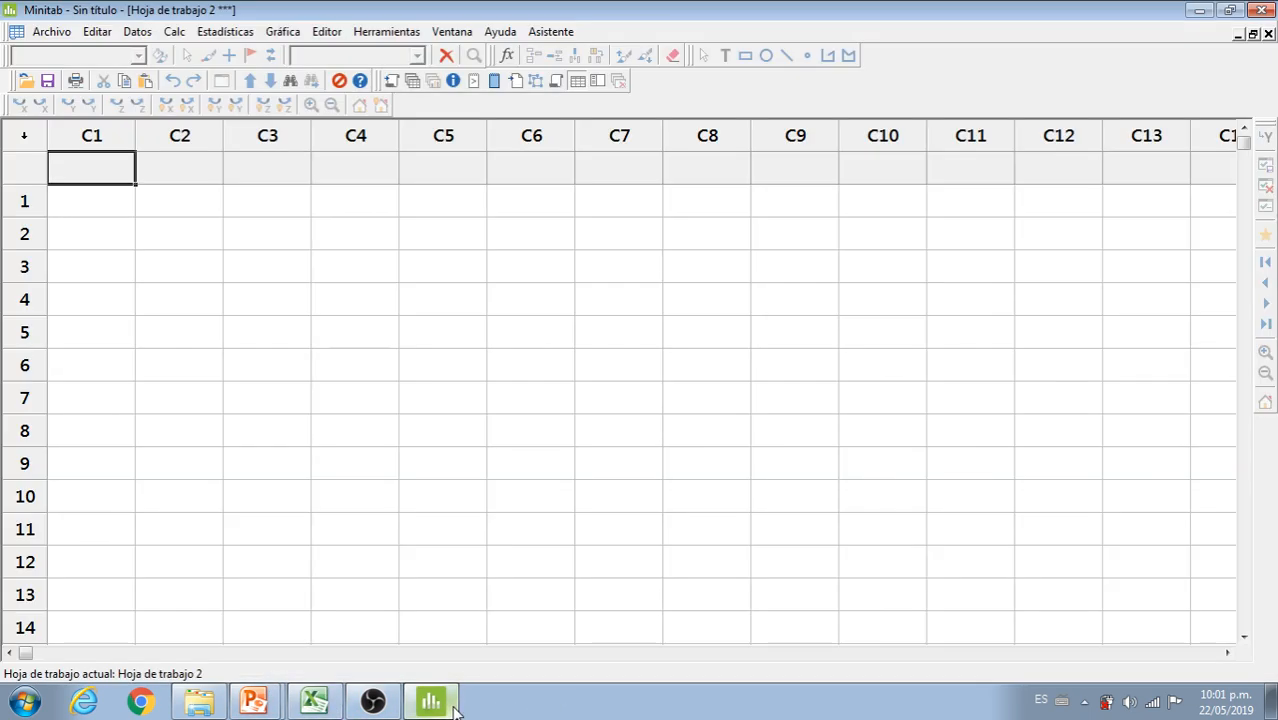
pyautogui.hotkey('ctrl', 'v')
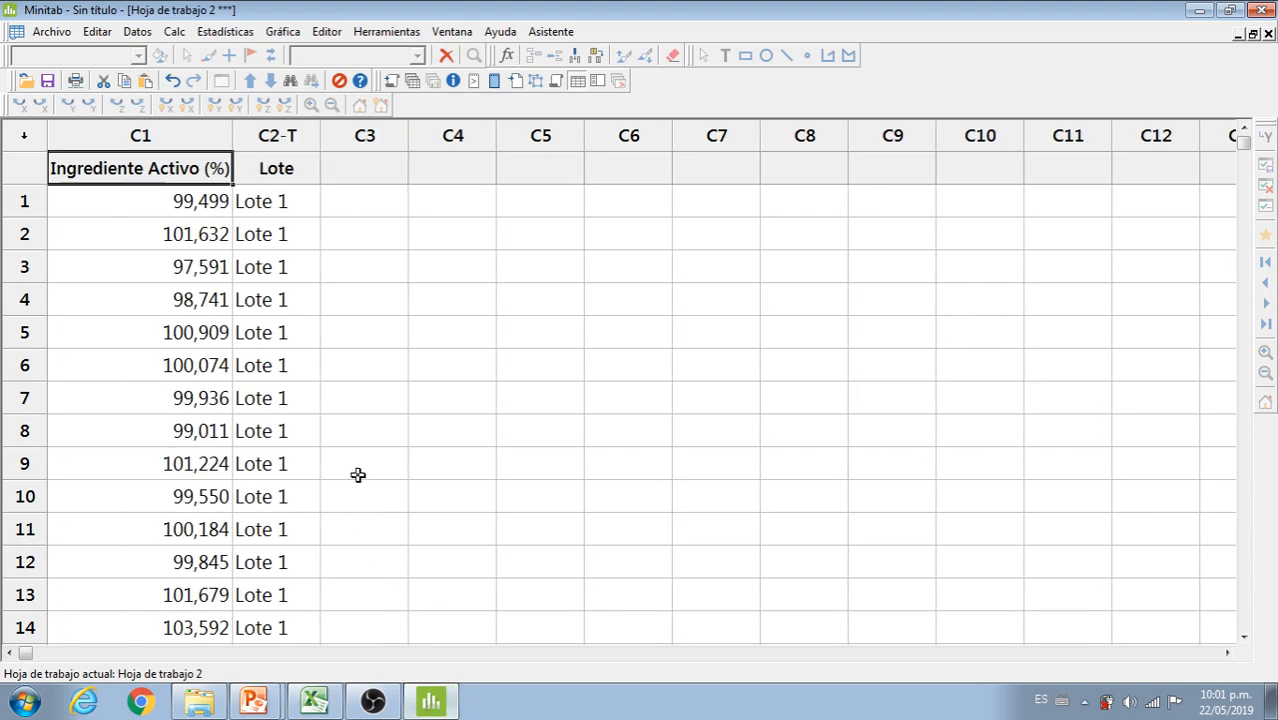
# - Rename Hoja de trabajo 2 as Una Y in the project's worksheet list, and select the Multiples Y worksheet
pyautogui.click(413, 80)
pyautogui.click(62, 176)
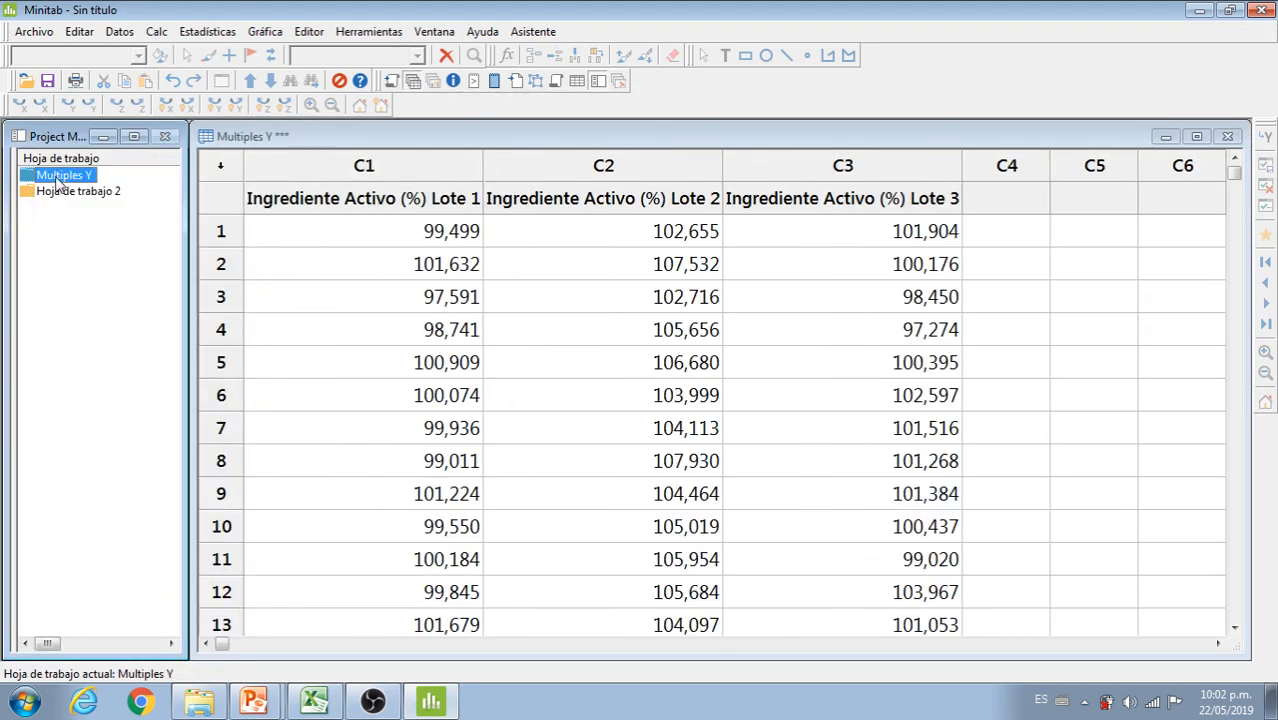
pyautogui.click(56, 191)
pyautogui.rightClick(56, 193)
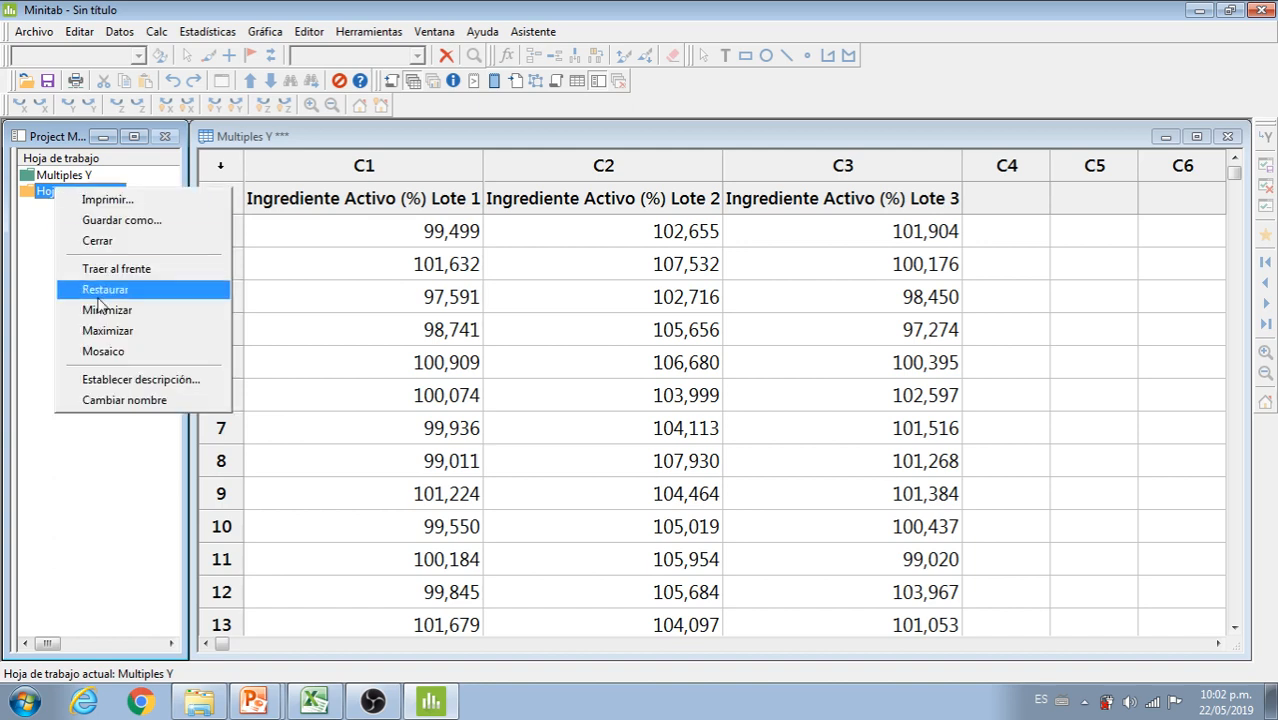
pyautogui.click(125, 400)
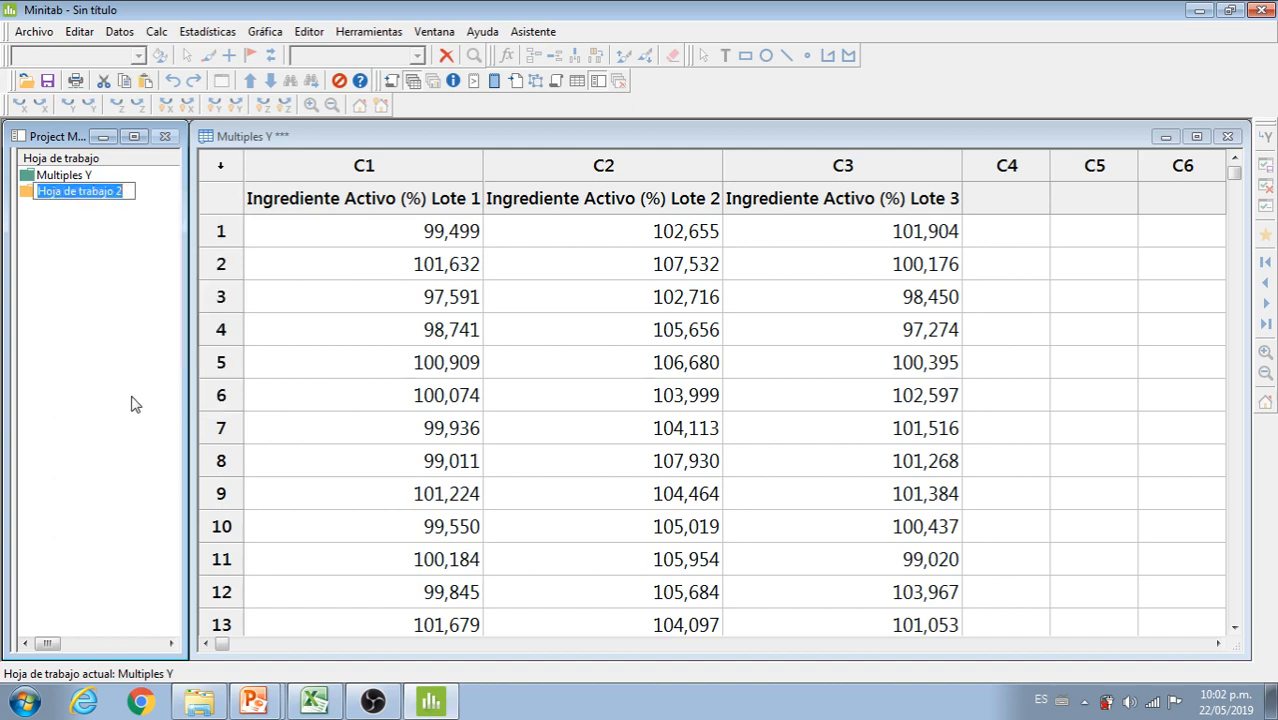
pyautogui.write('Una')
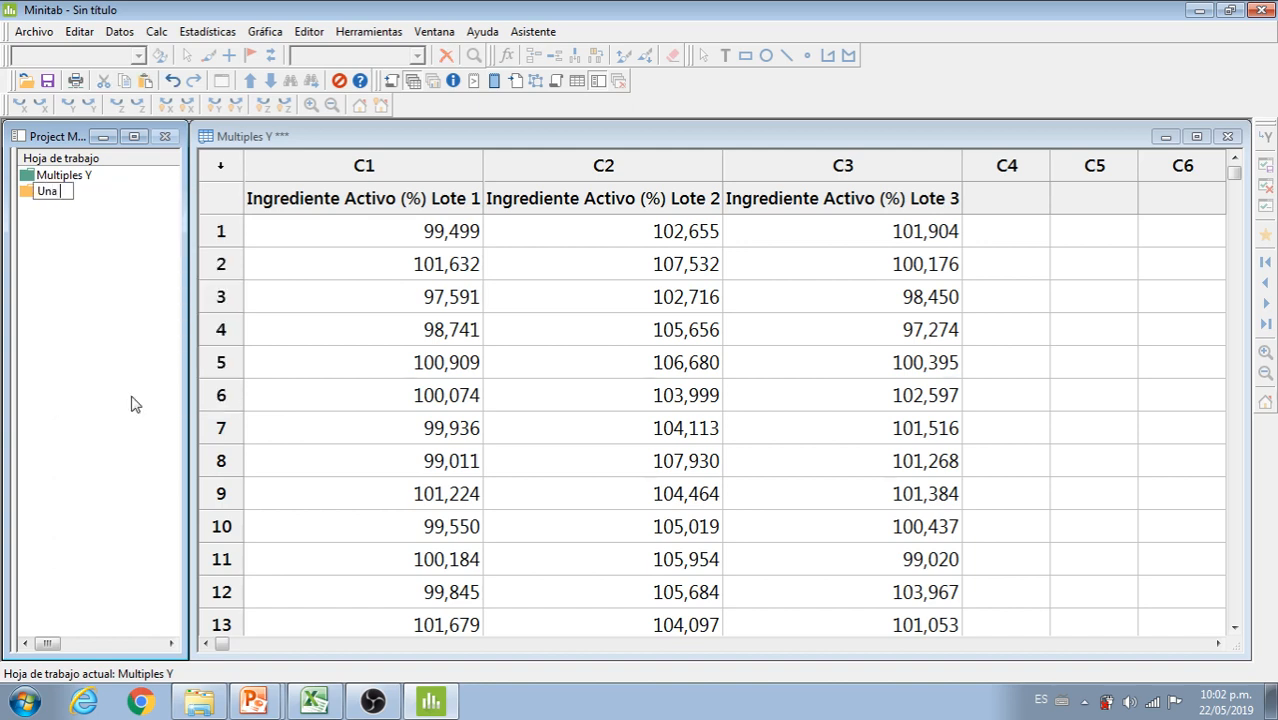
pyautogui.write(' Y')
pyautogui.click(47, 183)
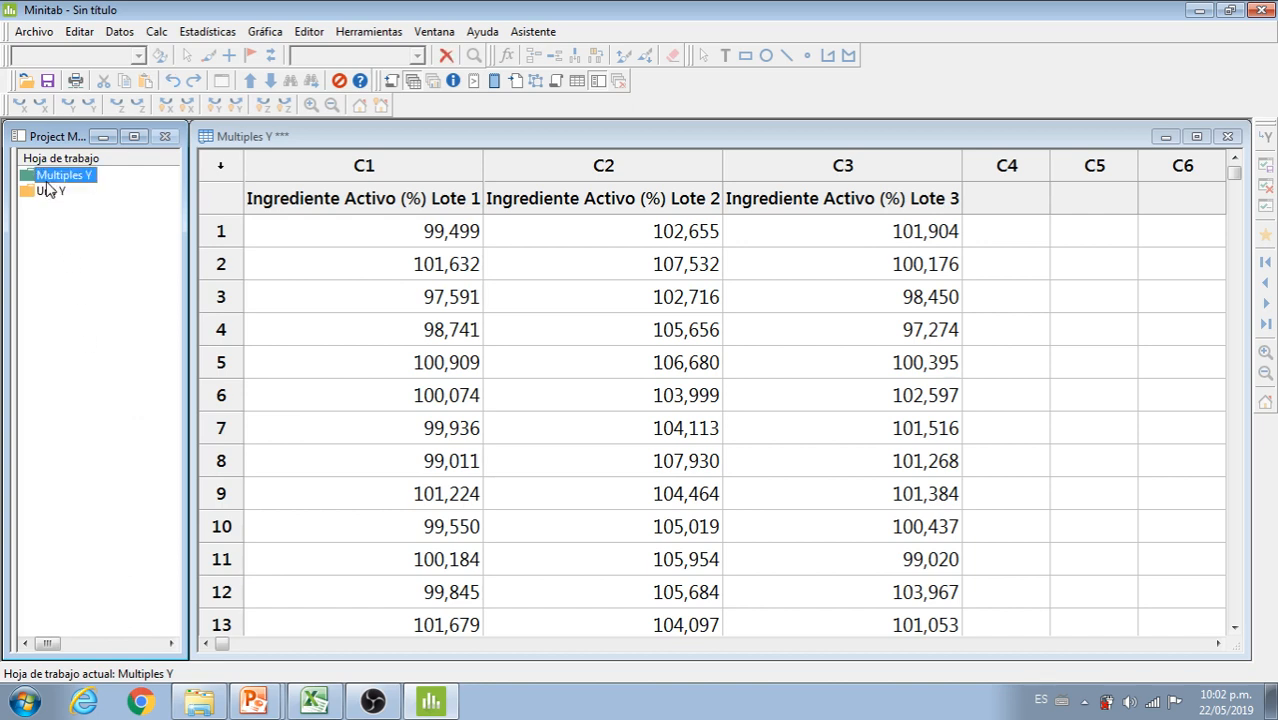
pyautogui.click(47, 183)
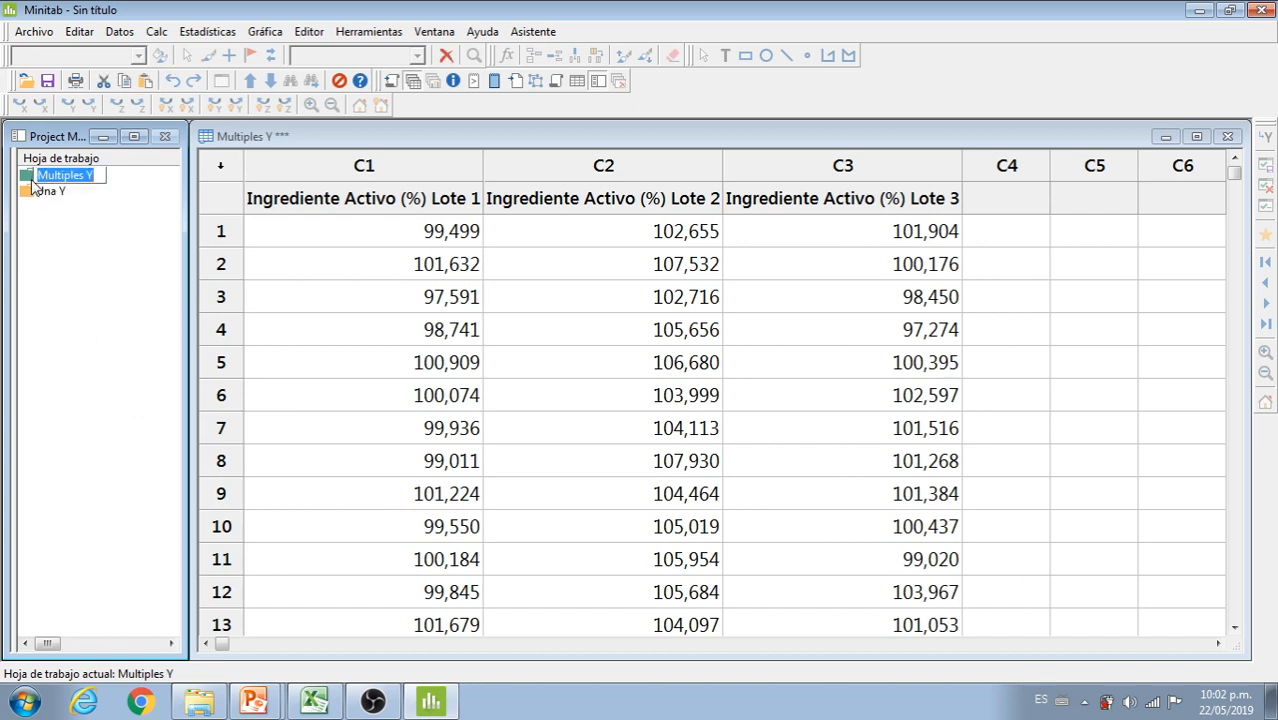
pyautogui.click(24, 178)
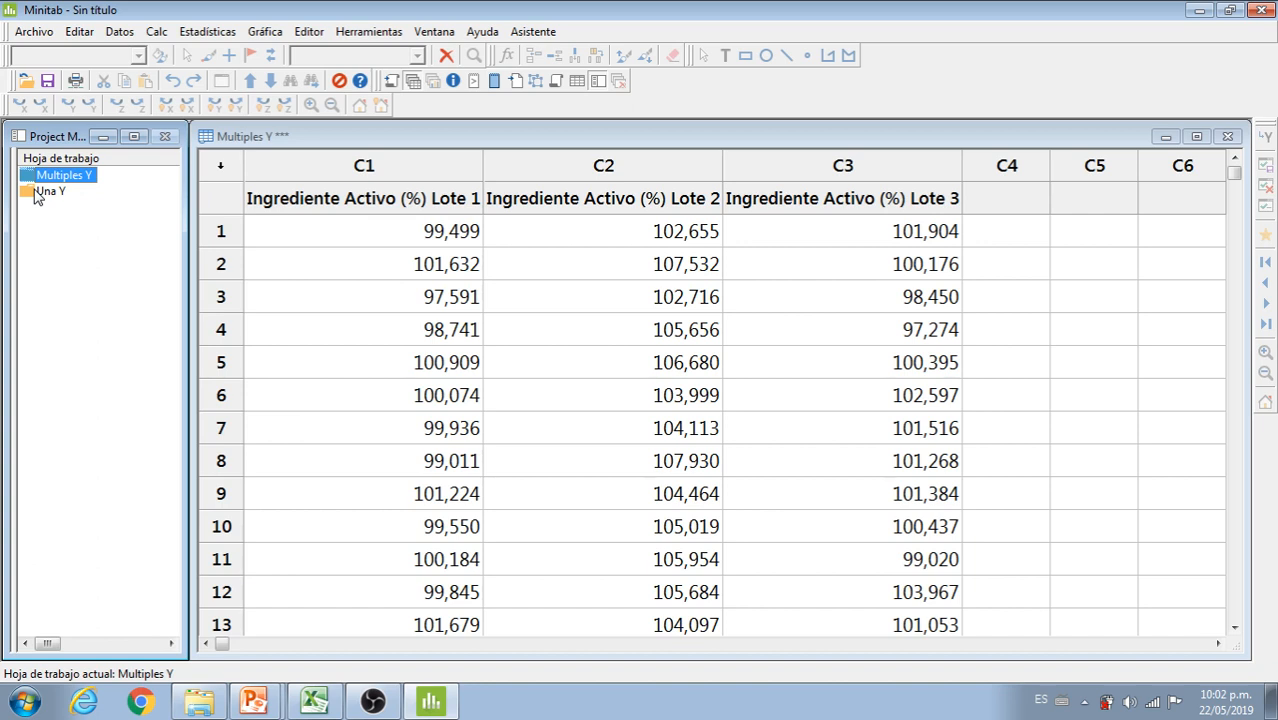
# - Create a simple one-Y interval plot of Ingrediente Activo (%) Lote 1, maximized, and inspect its interval bar and mean
pyautogui.click(255, 37)
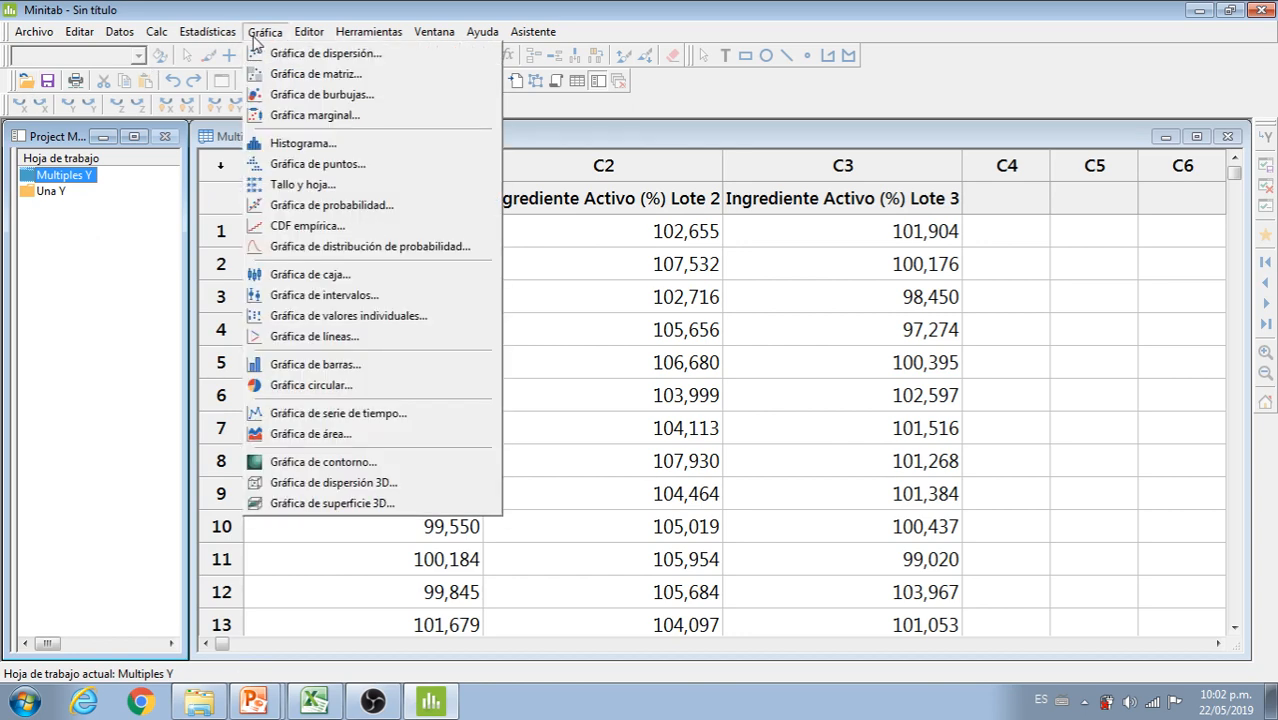
pyautogui.click(417, 298)
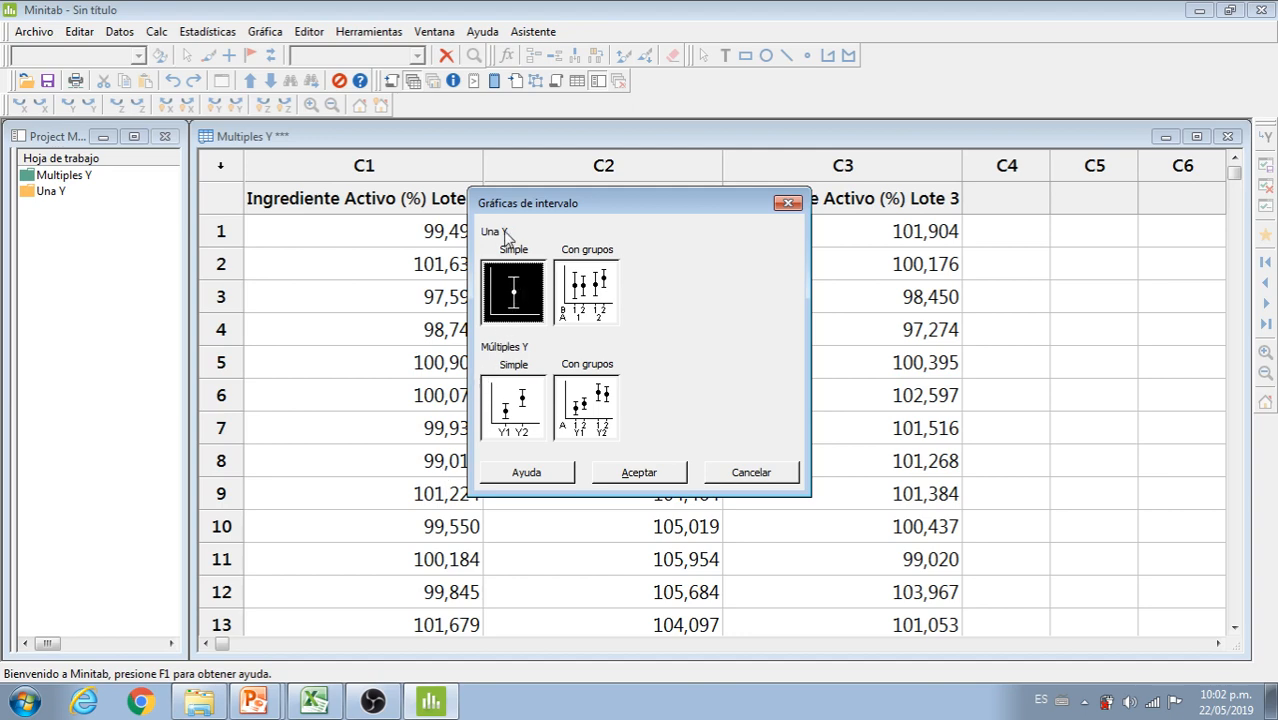
pyautogui.doubleClick(517, 287)
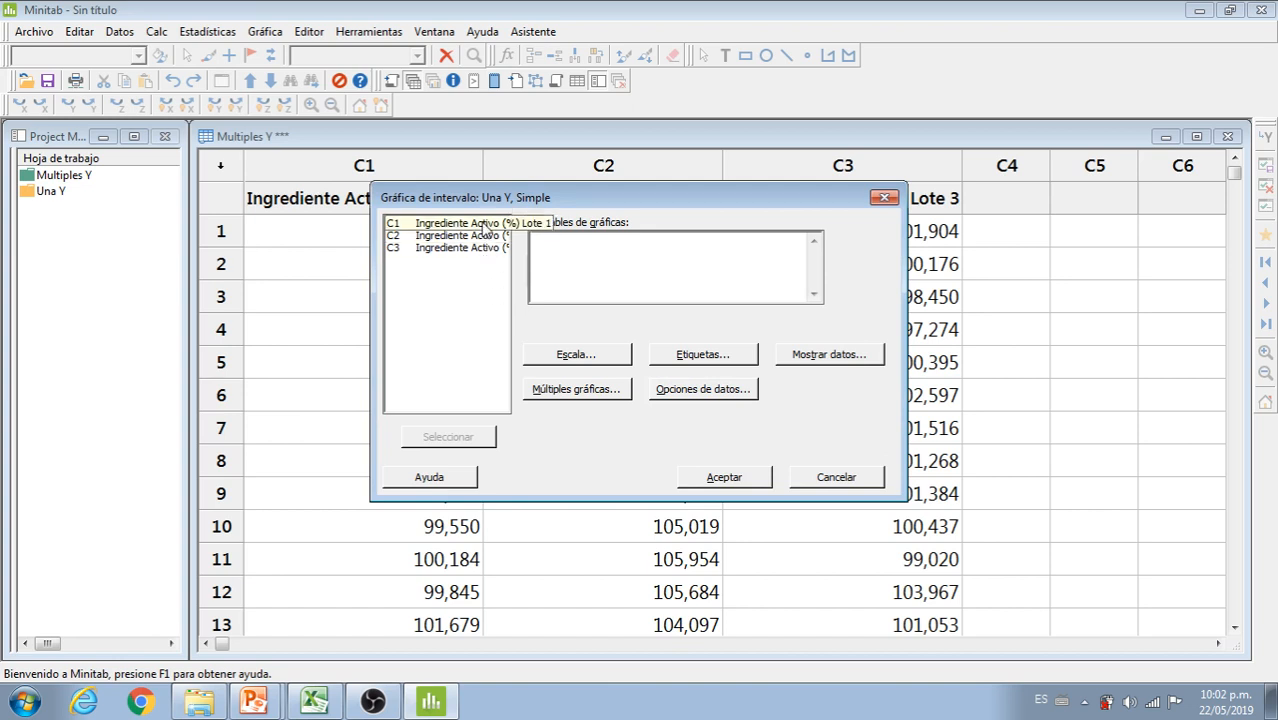
pyautogui.doubleClick(484, 228)
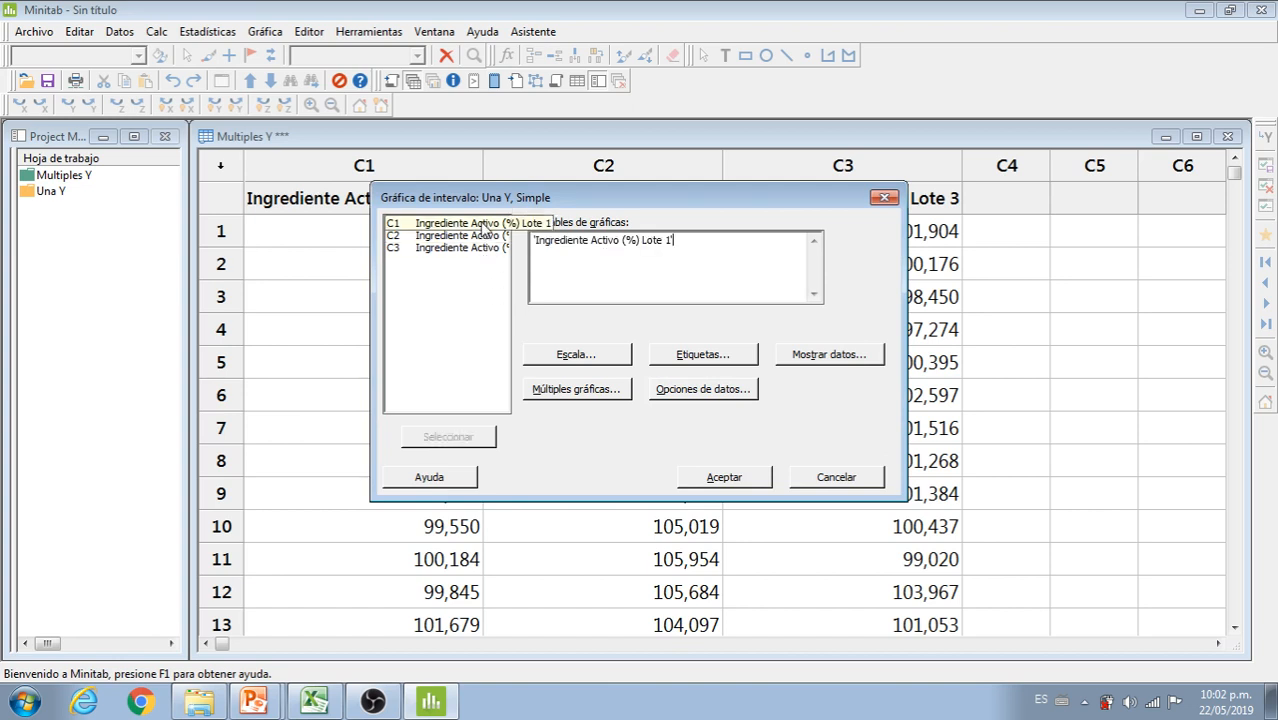
pyautogui.click(710, 478)
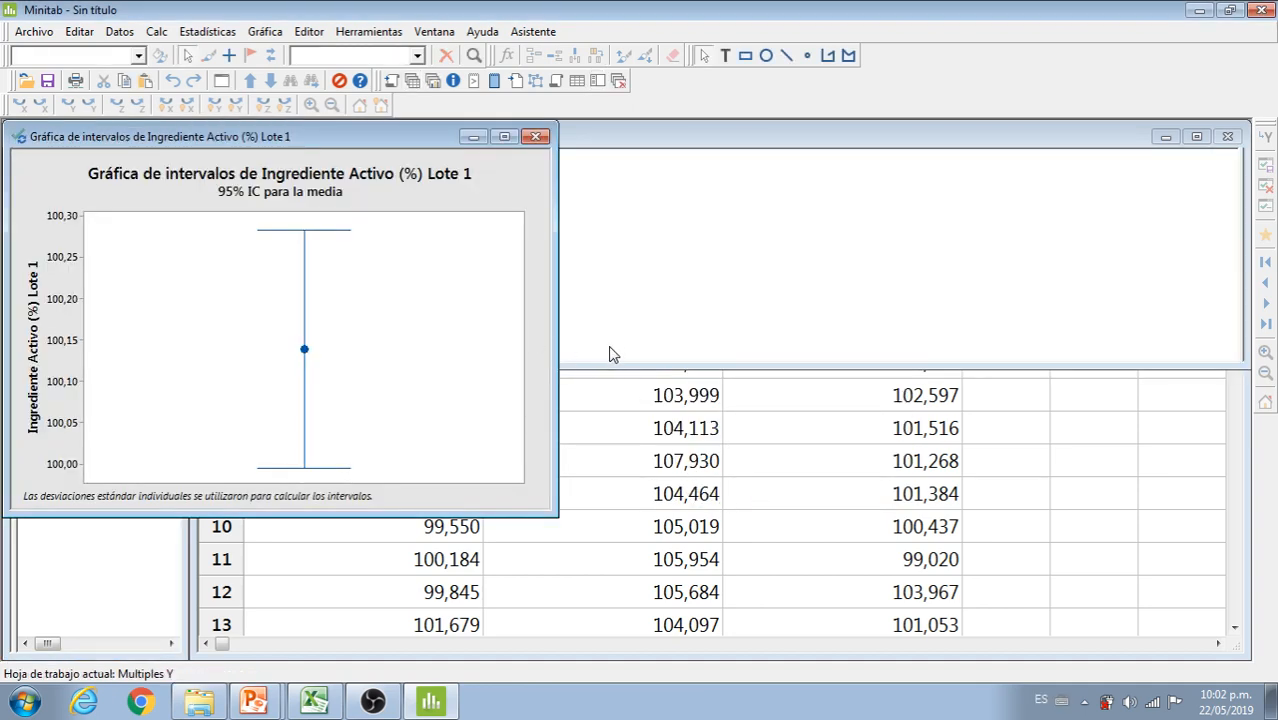
pyautogui.click(504, 136)
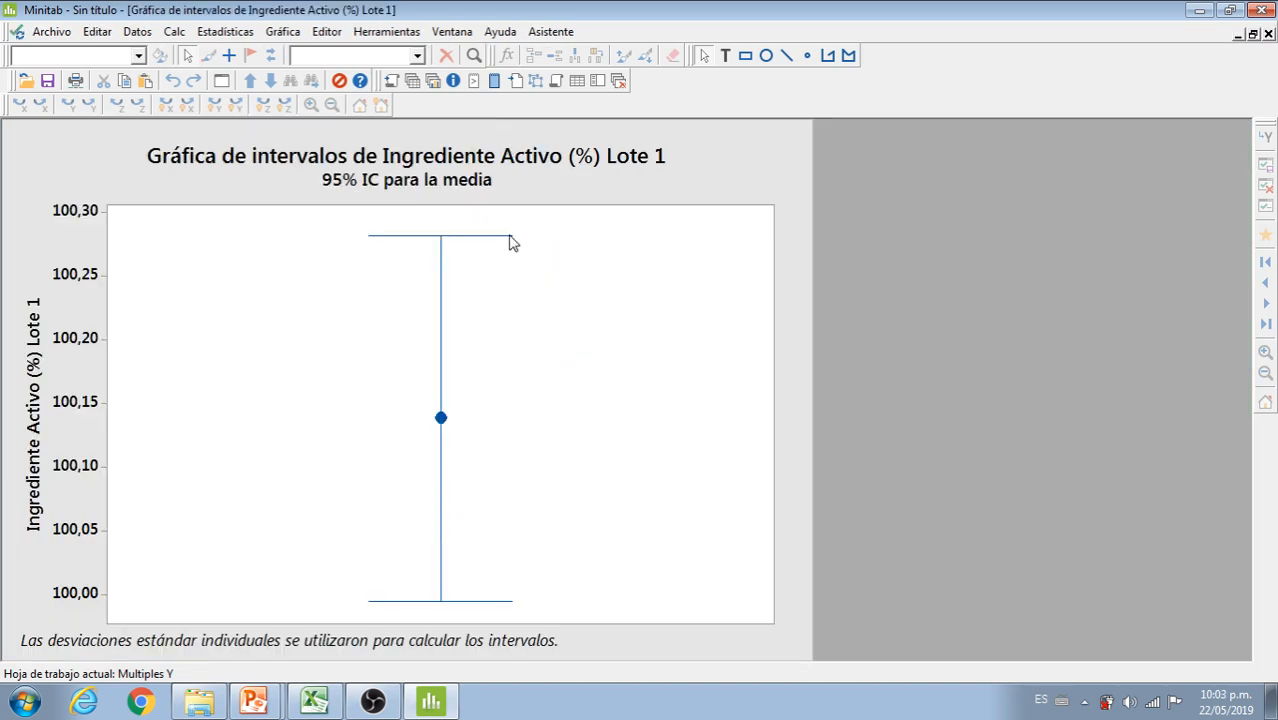
pyautogui.moveTo(509, 241)
pyautogui.click(440, 377)
pyautogui.moveTo(441, 382)
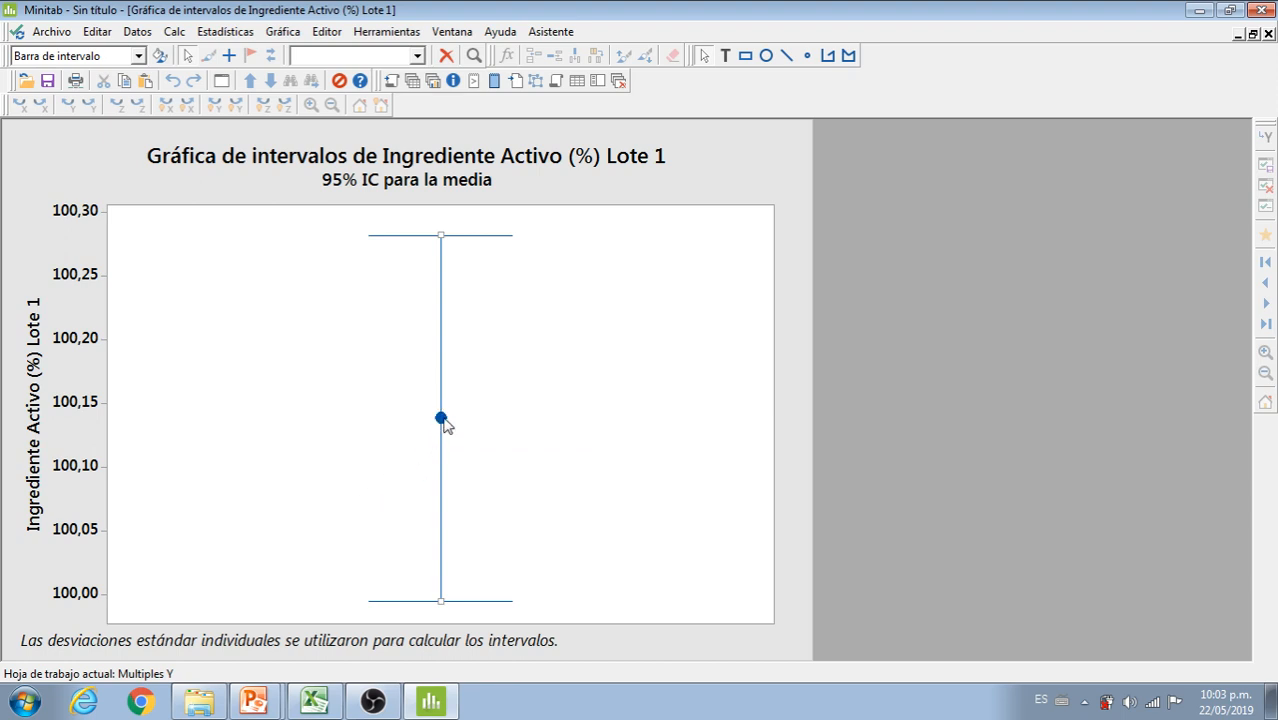
pyautogui.moveTo(442, 420)
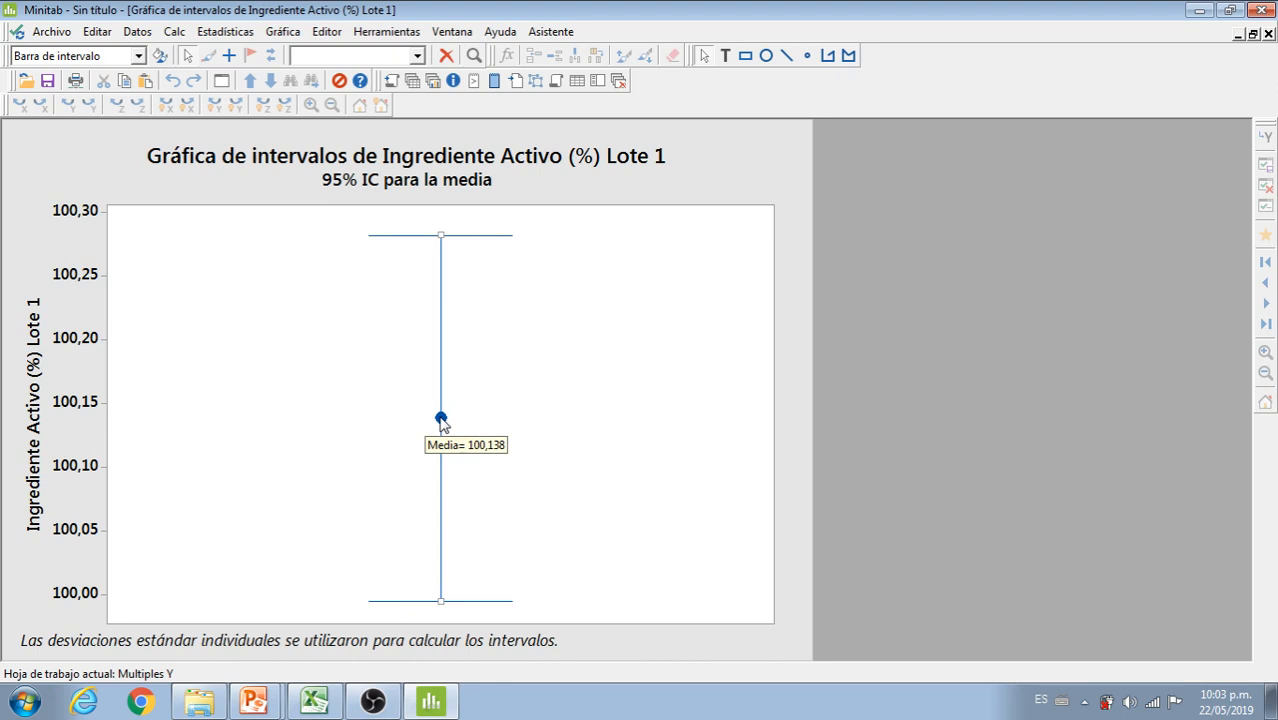
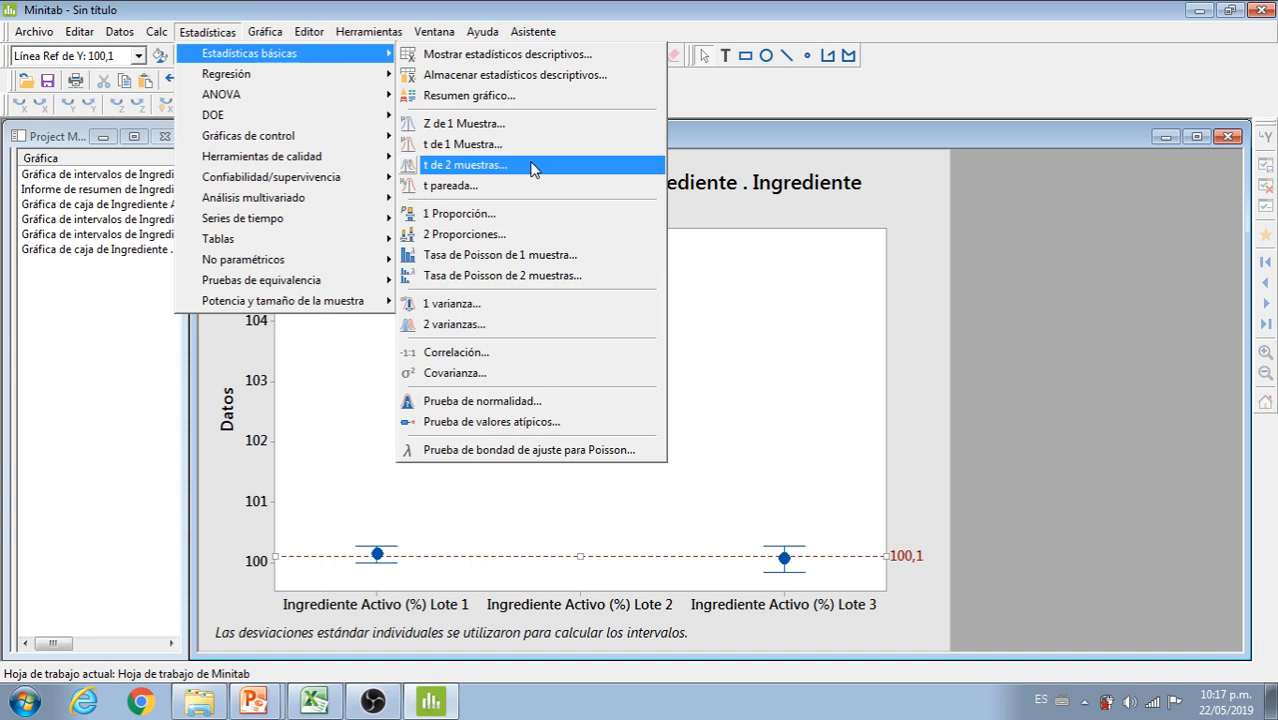
# - Add the footnote "Gráfico Eficiente" to the interval plot of the three lots
pyautogui.press('Escape')
pyautogui.press('Escape')
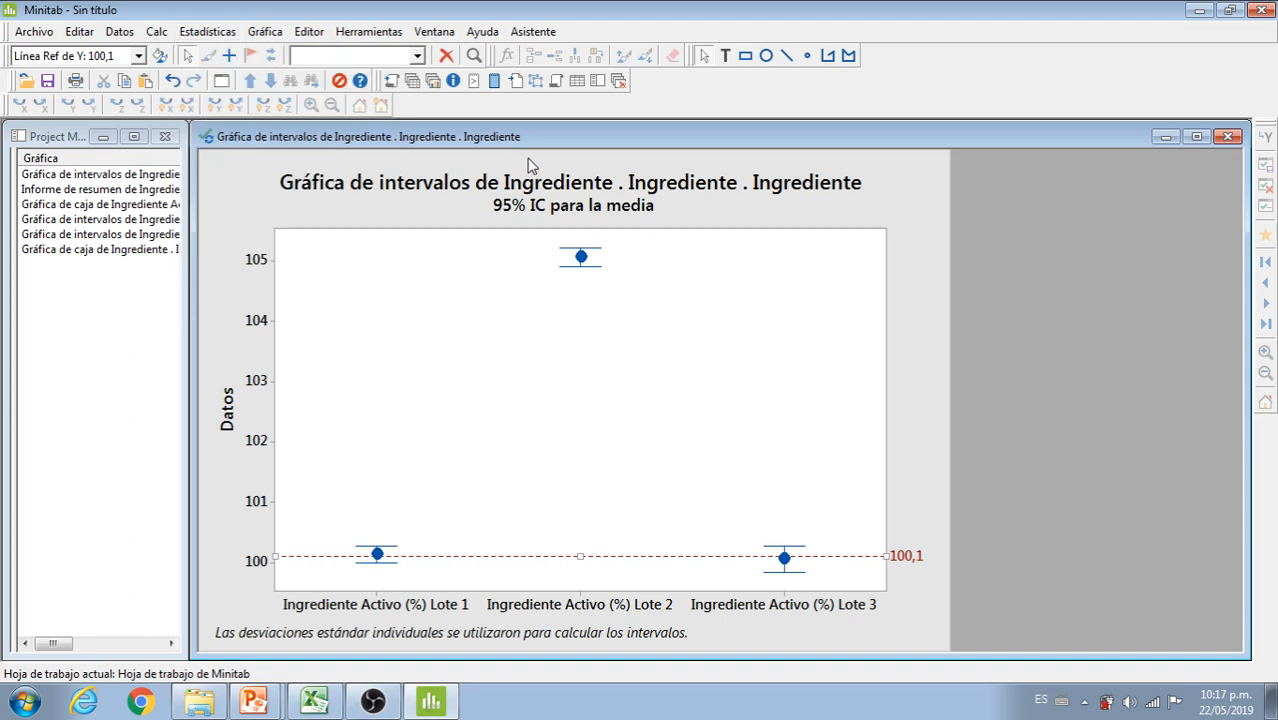
pyautogui.rightClick(448, 400)
pyautogui.moveTo(535, 106)
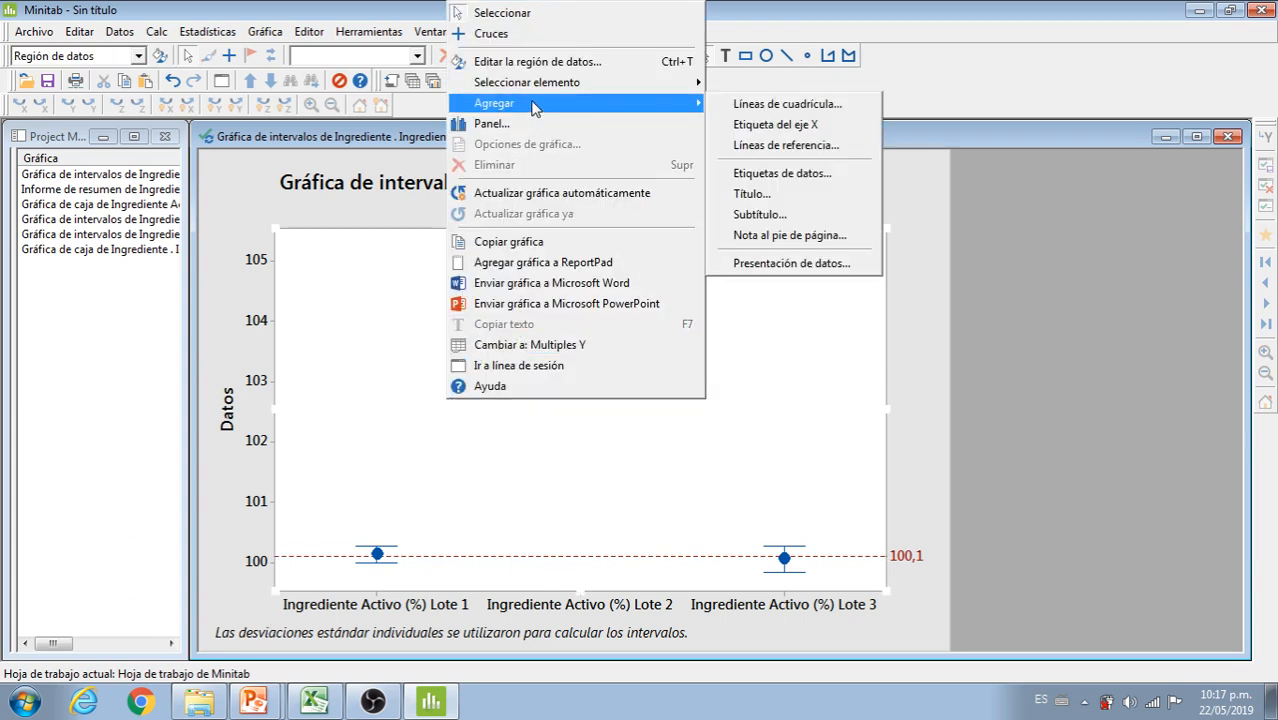
pyautogui.click(814, 237)
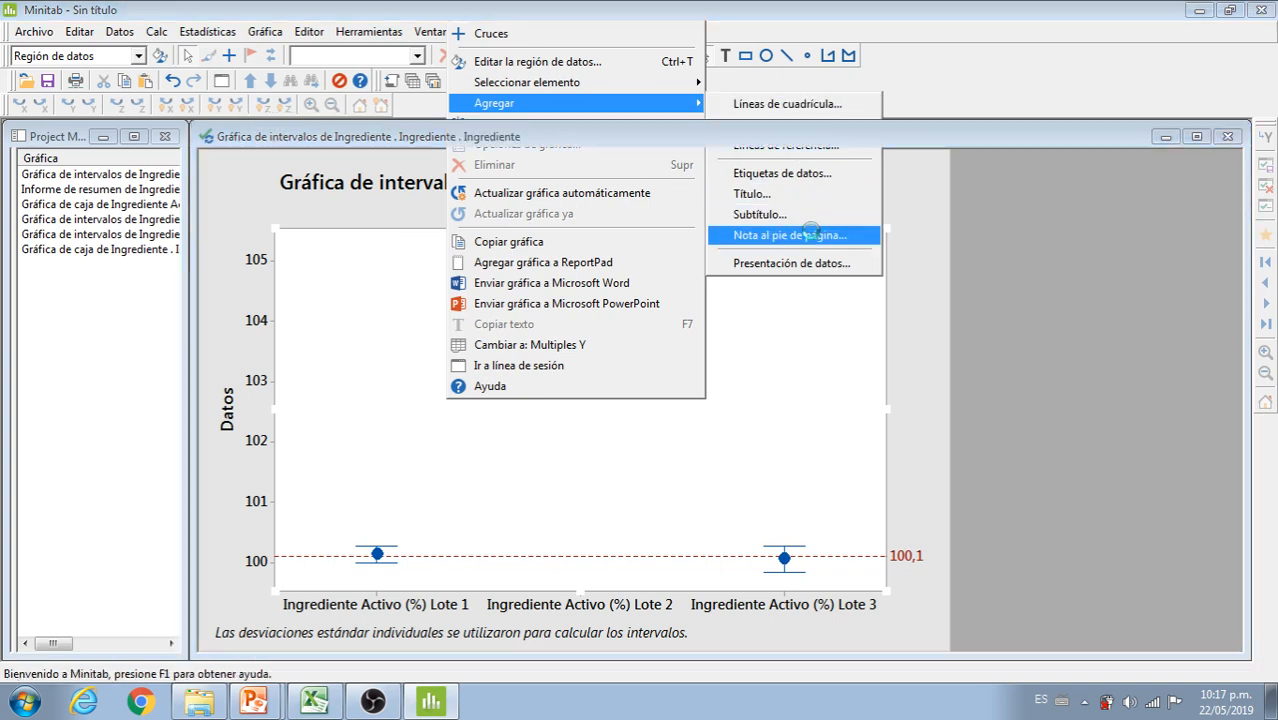
pyautogui.write('Gráfico Eficiente')
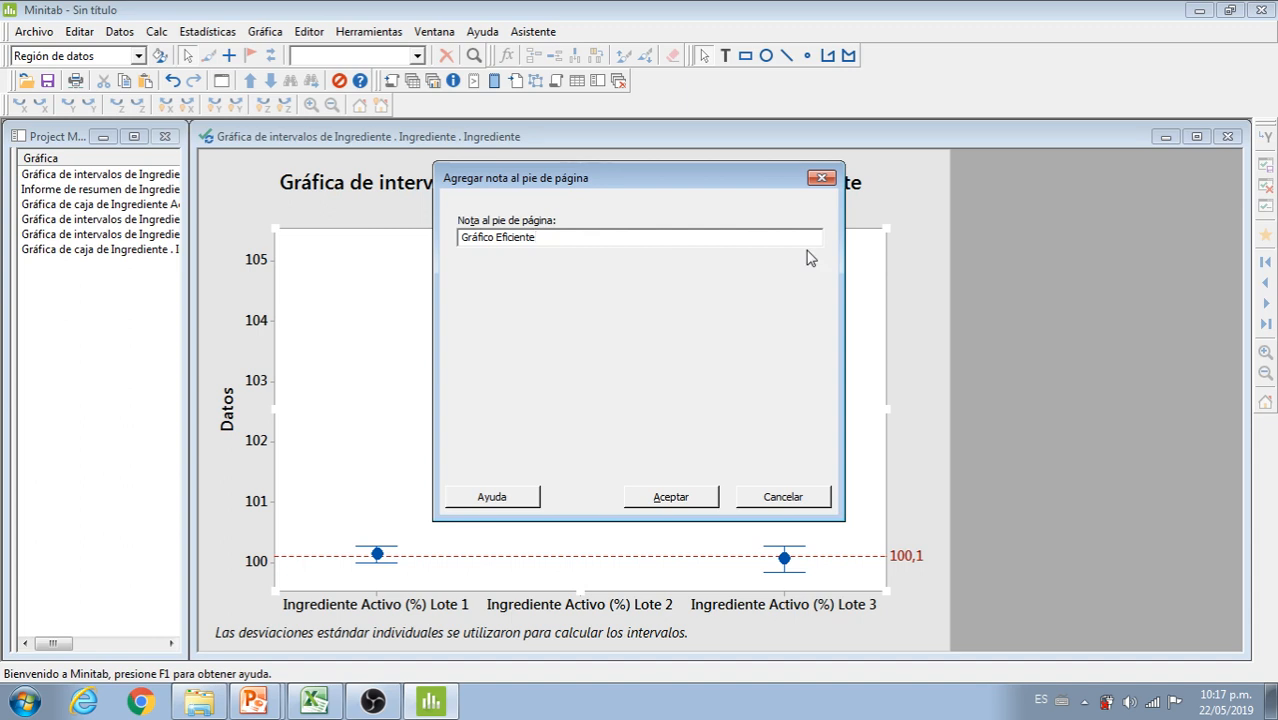
pyautogui.click(698, 498)
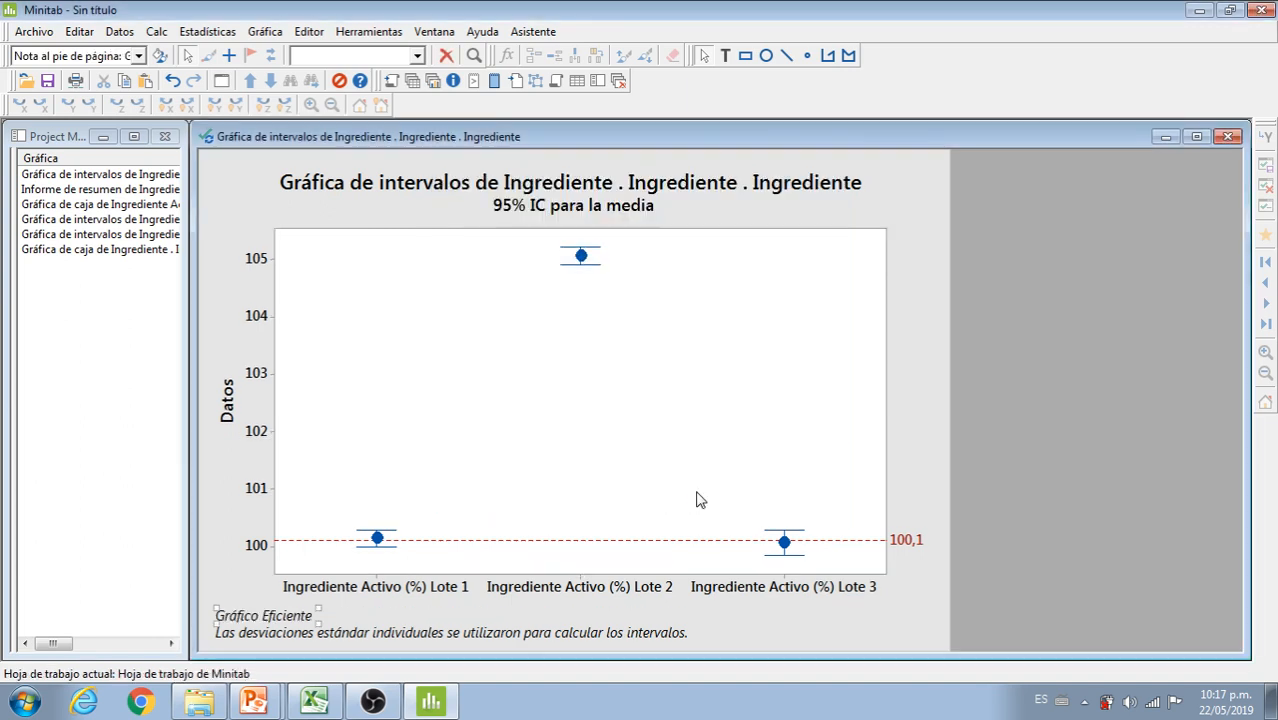
# - Add the median symbol and the median connection line to the three-lot interval plot
pyautogui.rightClick(452, 335)
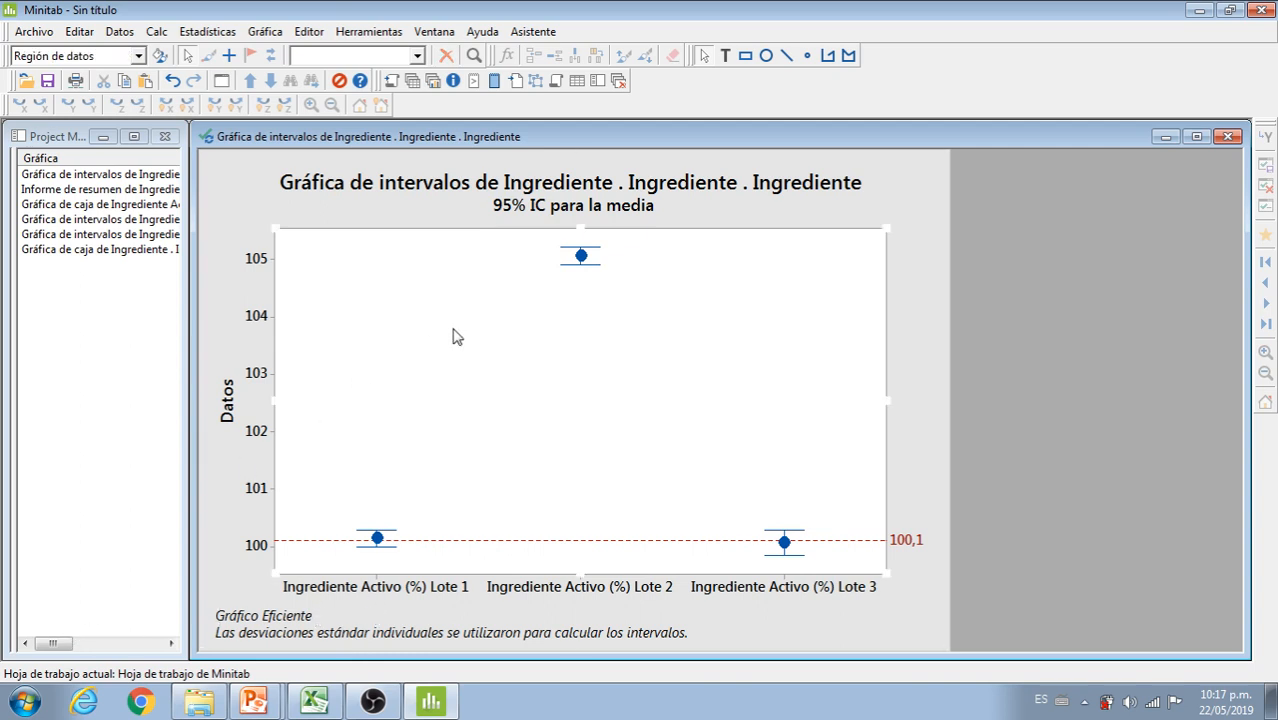
pyautogui.moveTo(640, 103)
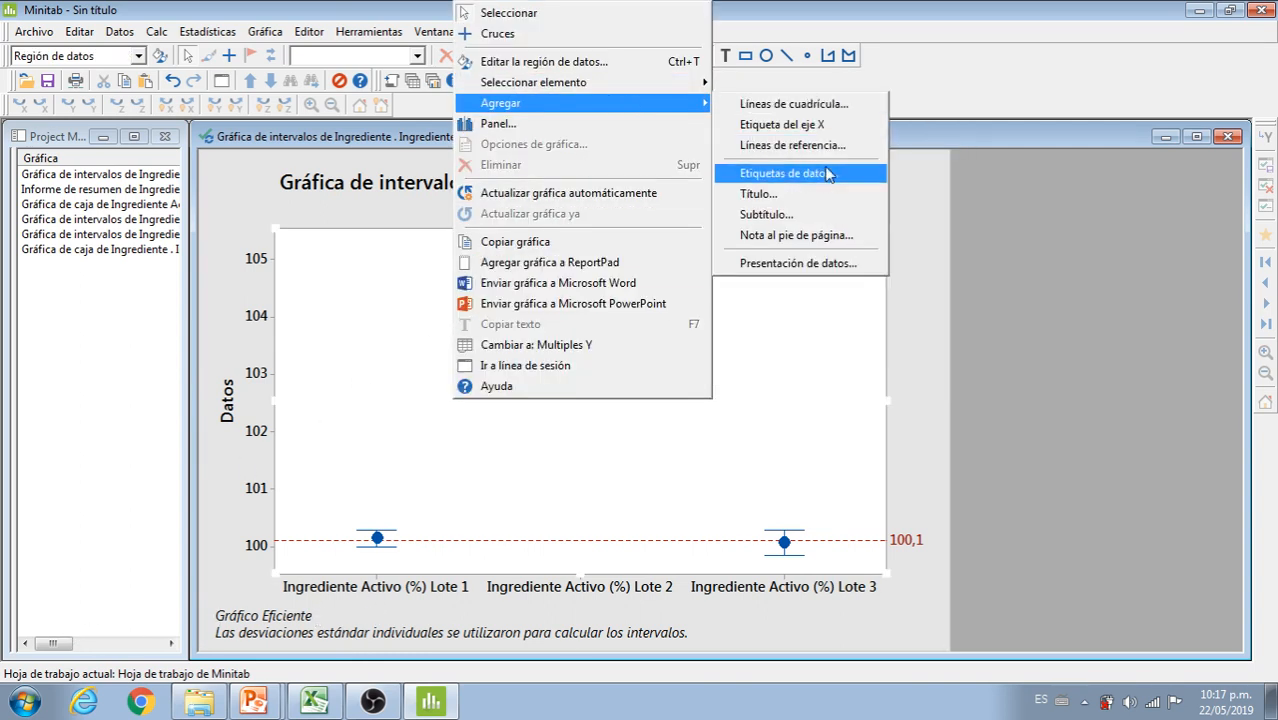
pyautogui.click(798, 263)
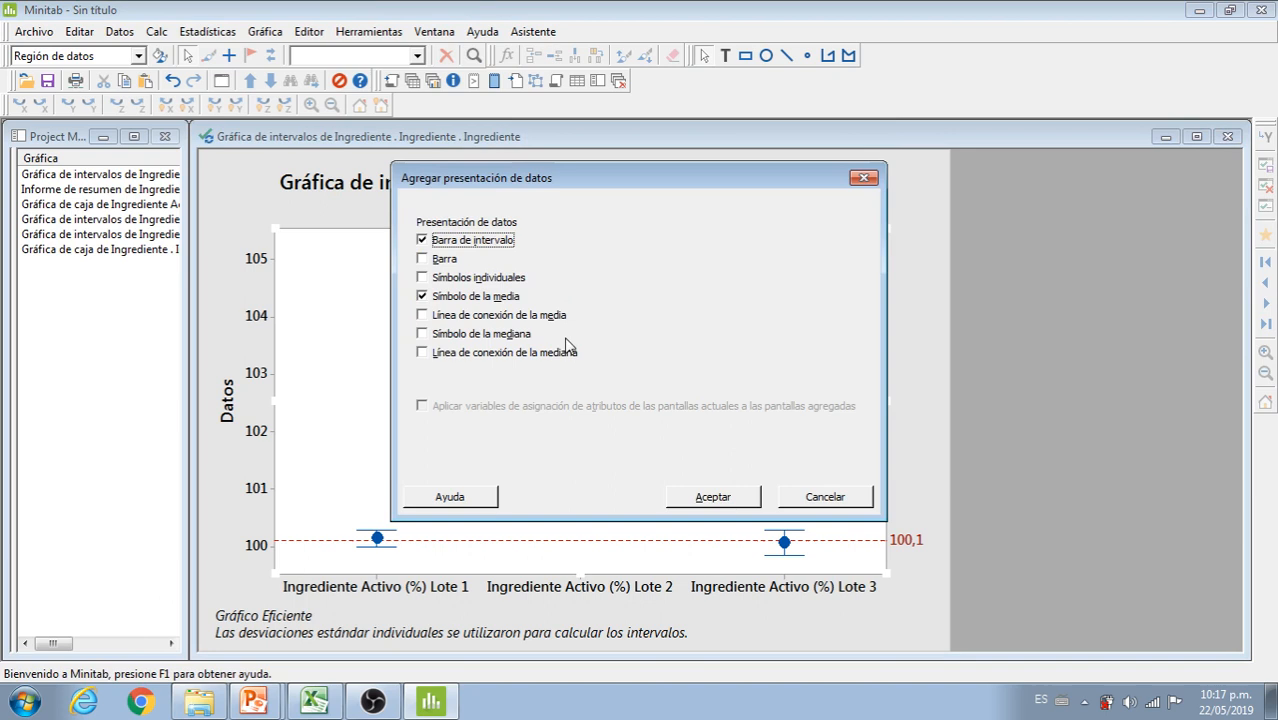
pyautogui.click(473, 334)
pyautogui.click(473, 352)
pyautogui.click(713, 497)
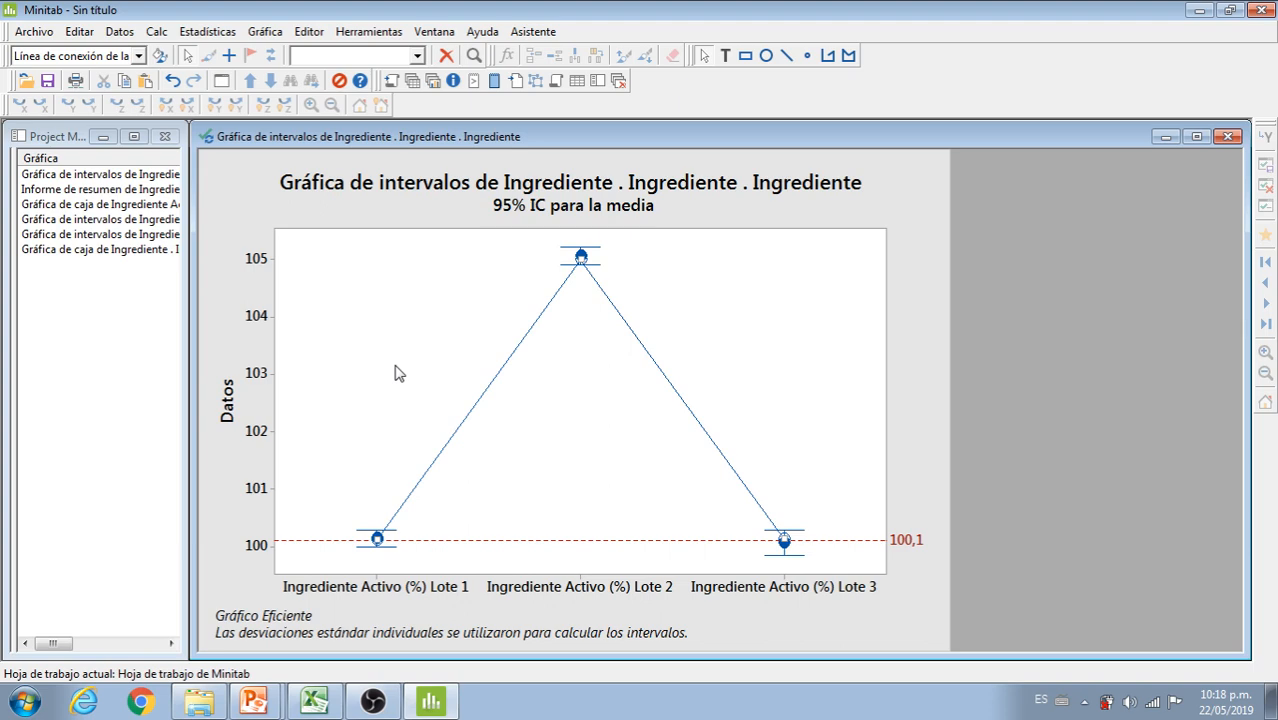
# - Switch to the DATA workbook in Excel and copy the drying-time data A5:C2955 from the Pintura-Superficie sheet
pyautogui.click(313, 705)
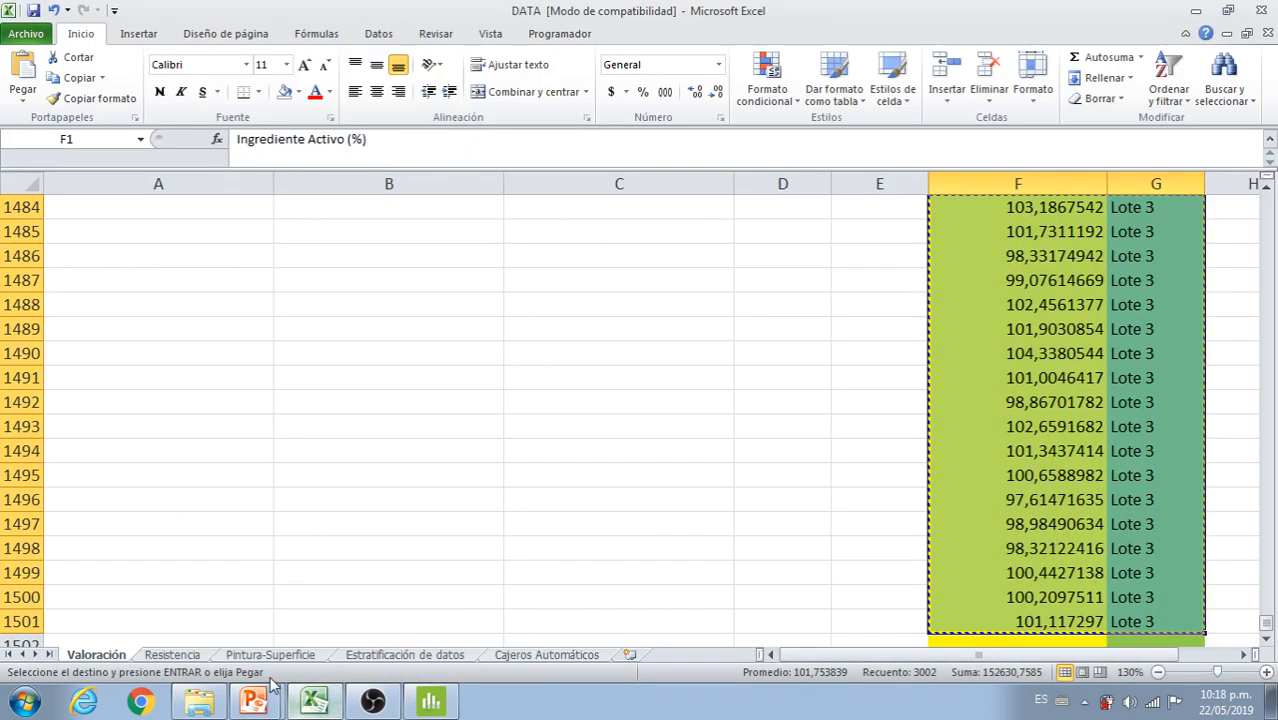
pyautogui.click(270, 655)
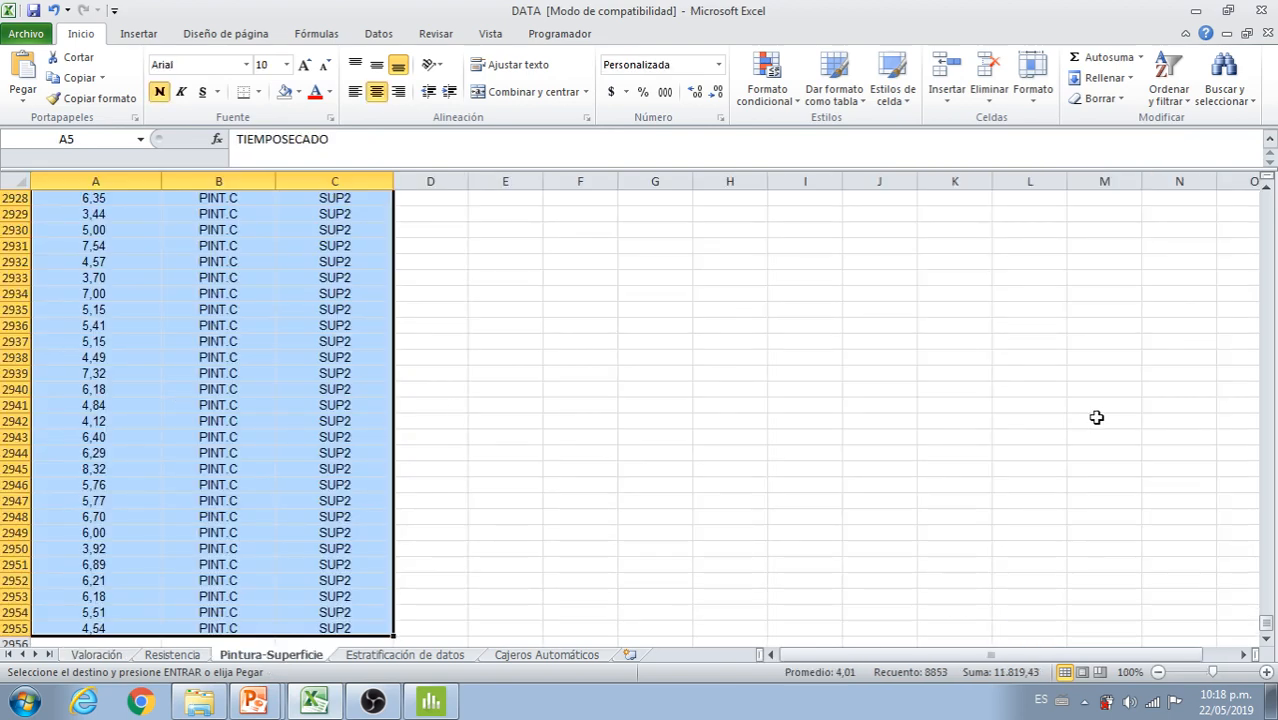
pyautogui.moveTo(1266, 622); pyautogui.dragTo(1266, 195)
pyautogui.click(115, 277)
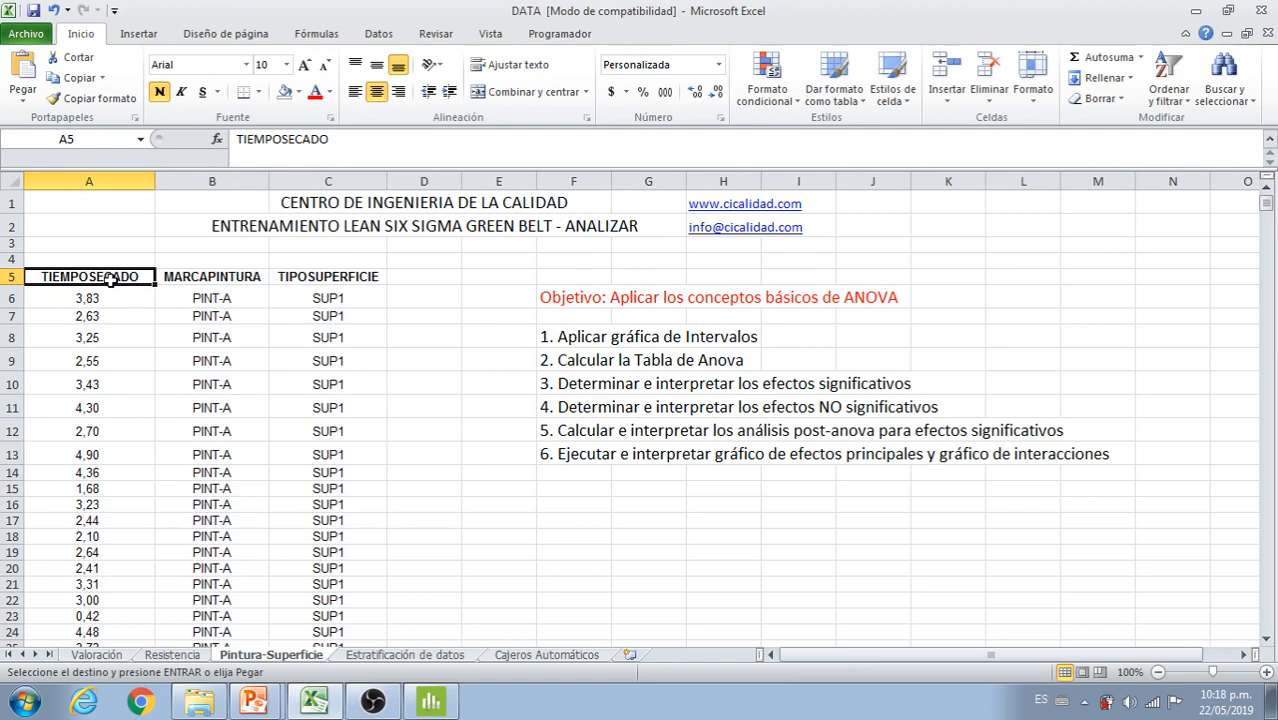
pyautogui.hotkey('ctrl', 'shift', 'Right')
pyautogui.hotkey('ctrl', 'shift', 'Down')
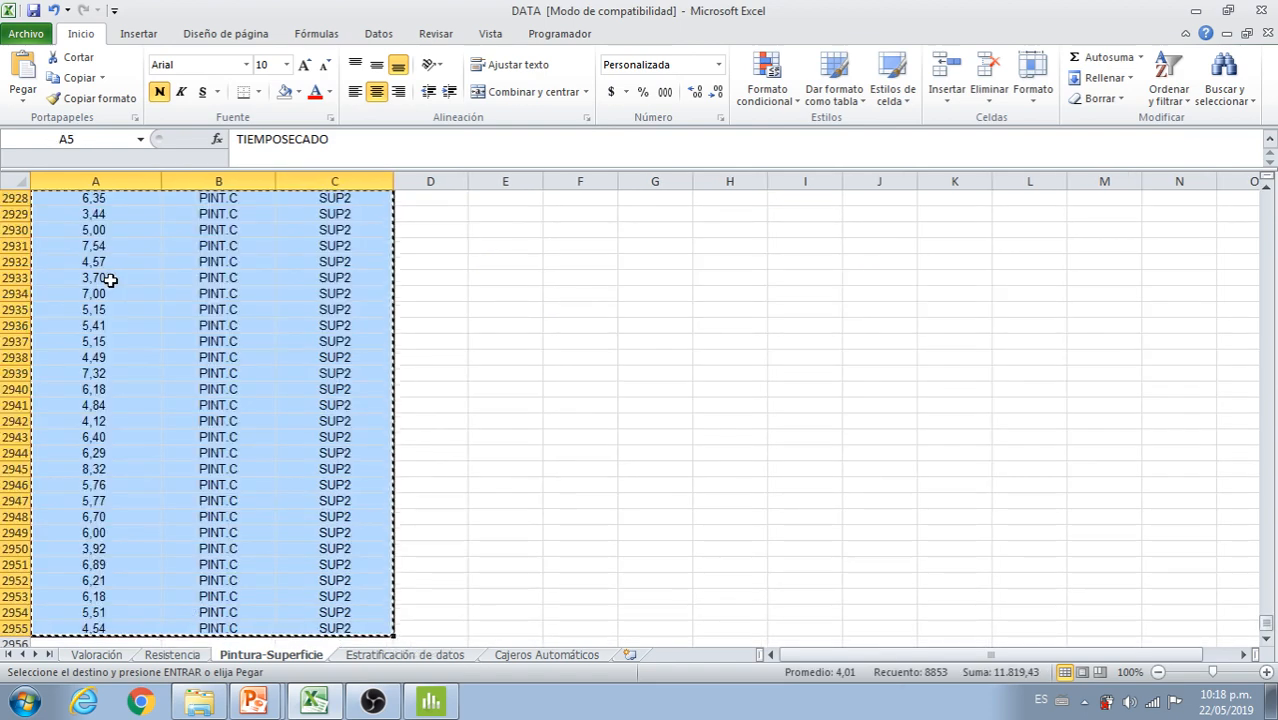
# - Switch to Minitab, create a new worksheet, paste the copied paint data from the C1 name cell and maximize the window
pyautogui.click(430, 701)
pyautogui.click(38, 32)
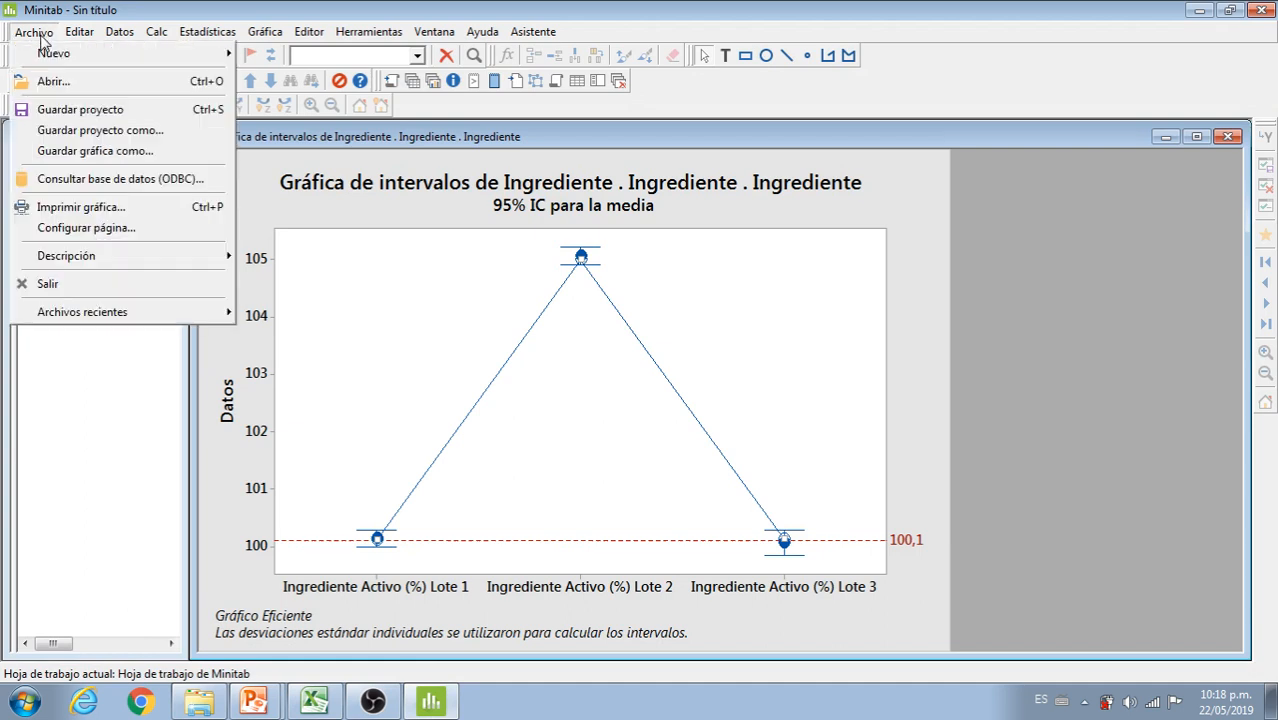
pyautogui.moveTo(55, 53)
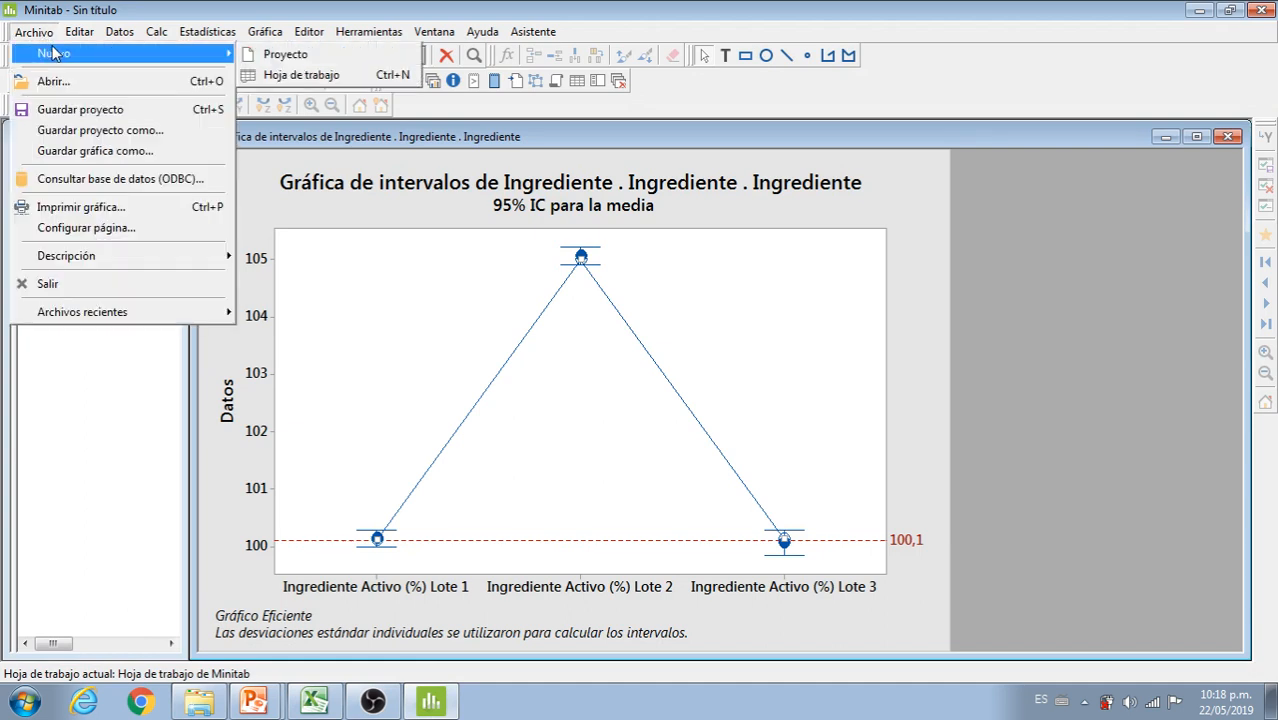
pyautogui.click(298, 76)
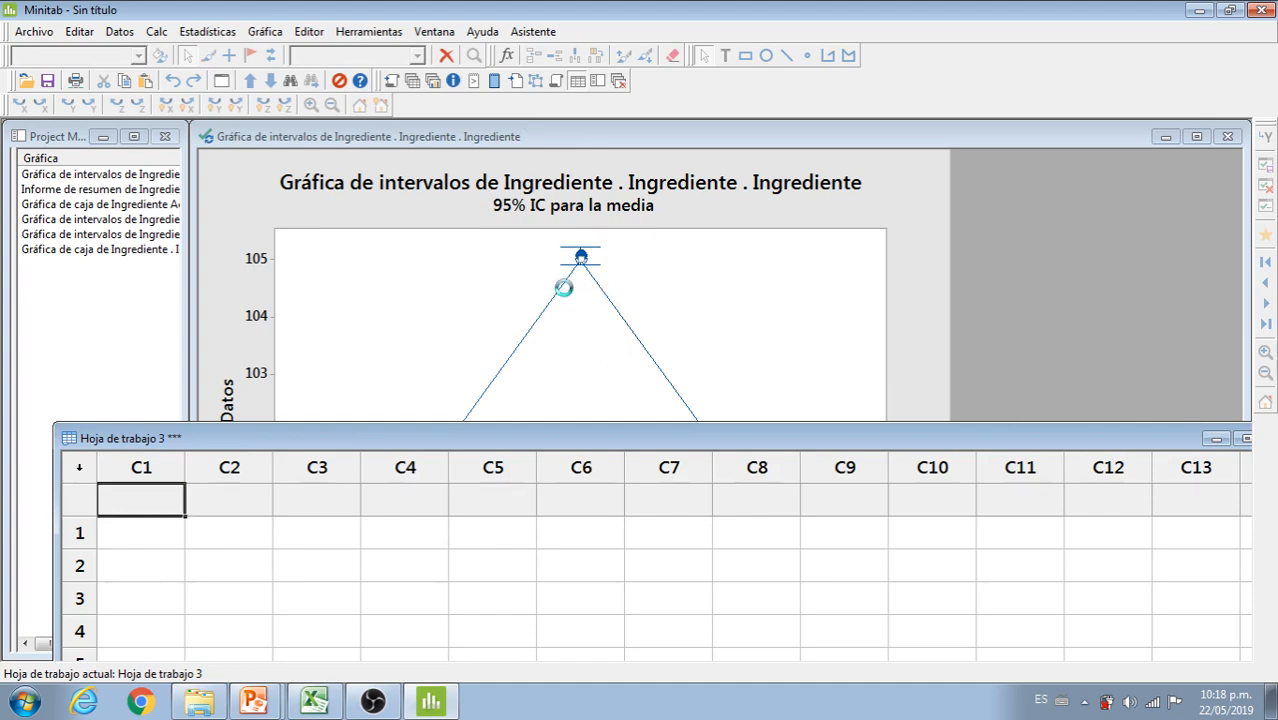
pyautogui.hotkey('ctrl', 'v')
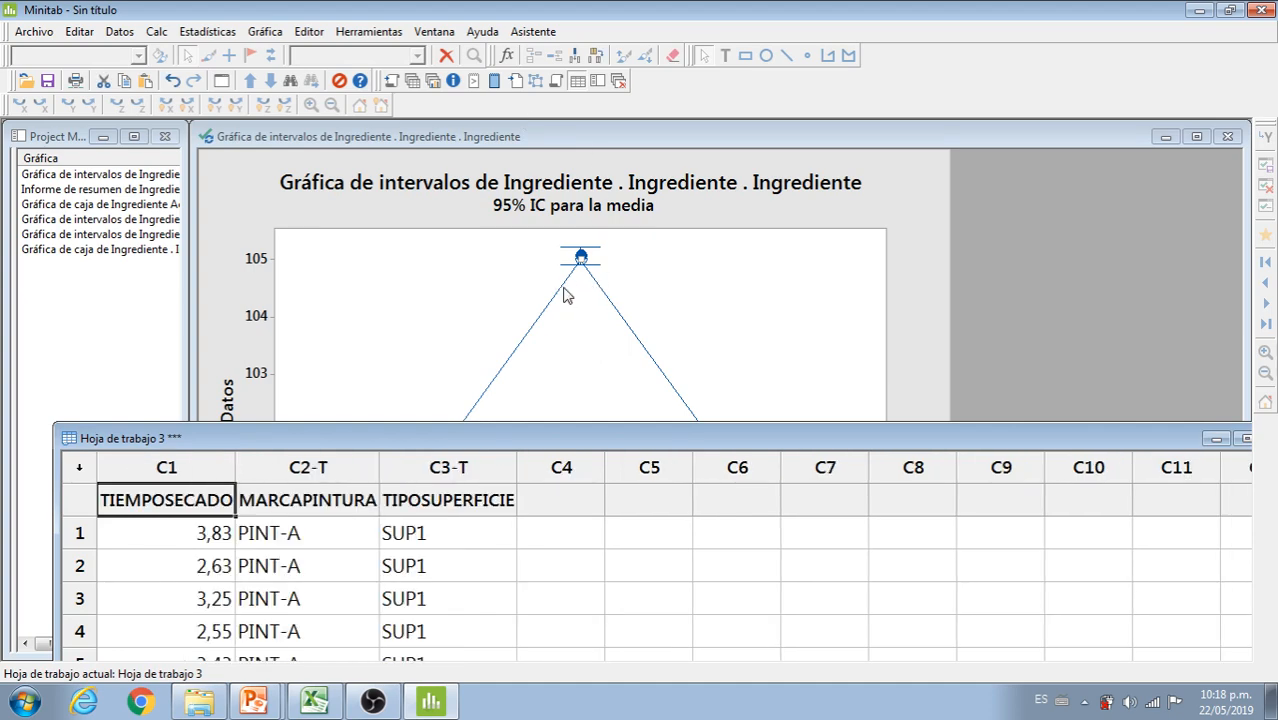
pyautogui.click(1245, 439)
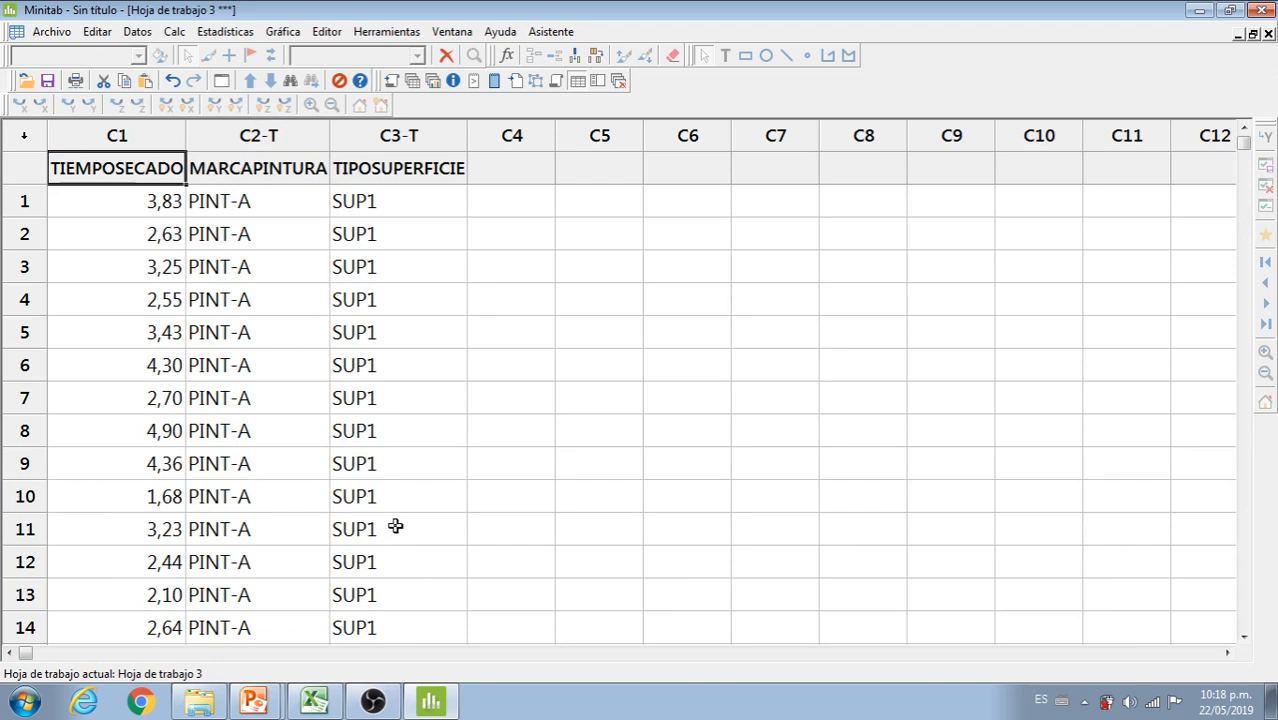
pyautogui.click(290, 140)
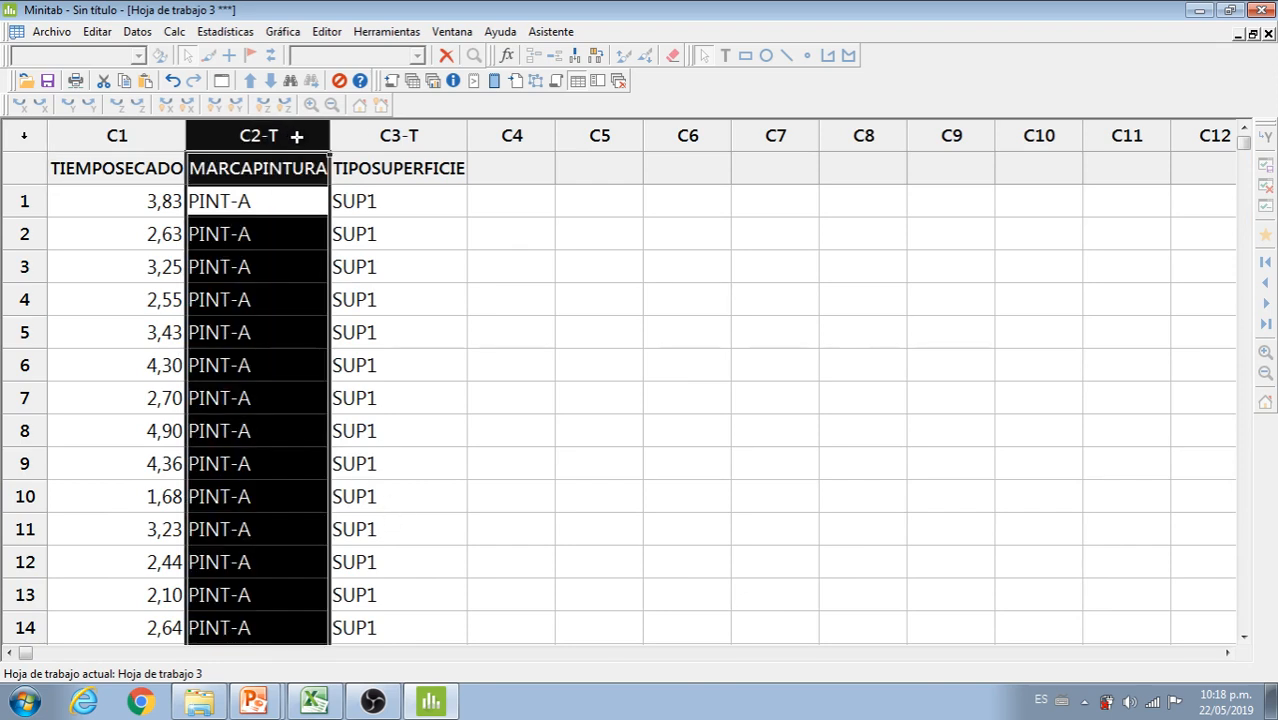
pyautogui.click(383, 134)
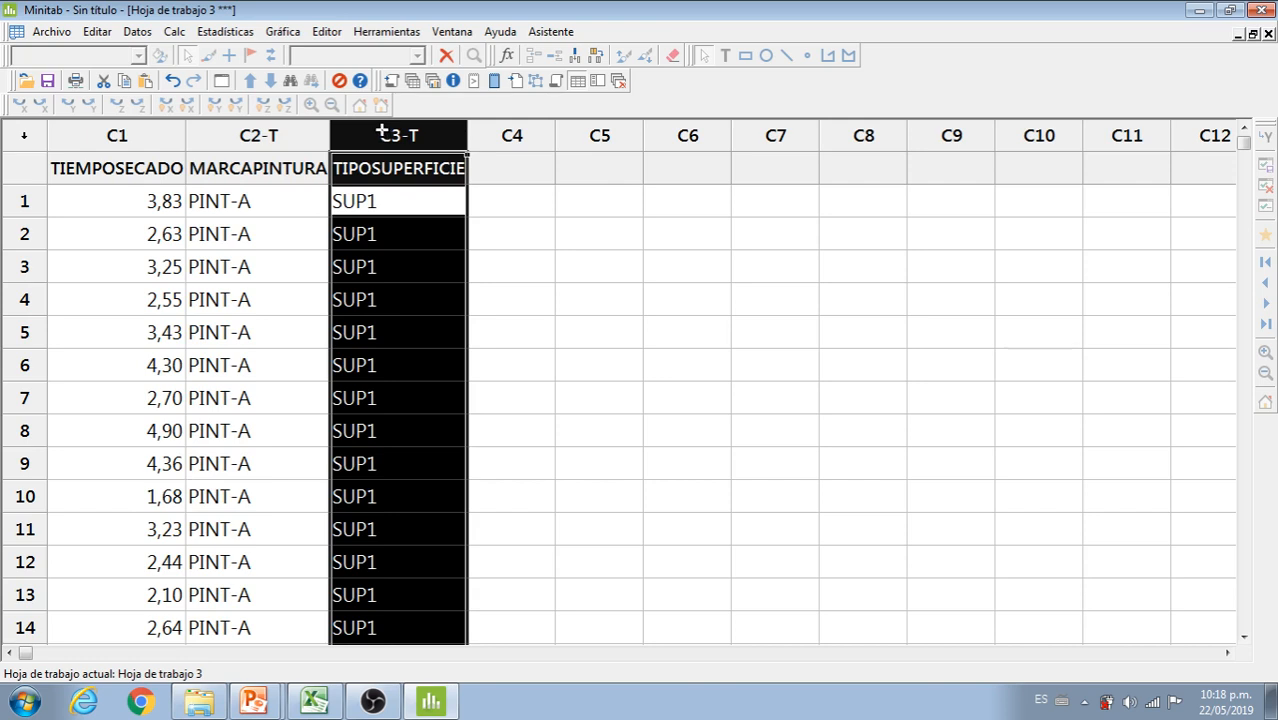
pyautogui.click(287, 139)
pyautogui.click(380, 134)
# - Create a one-Y interval plot with groups of TIEMPOSECADO, grouped by MARCAPINTURA and TIPOSUPERFICIE
pyautogui.click(275, 33)
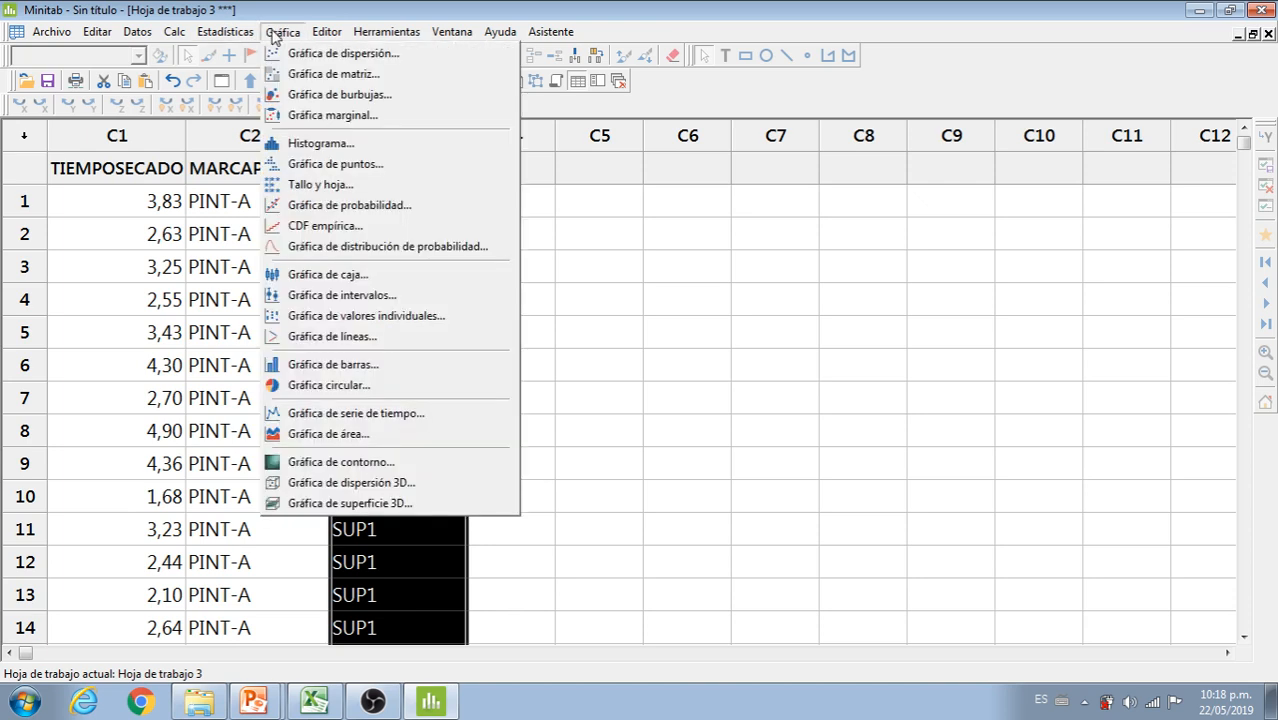
pyautogui.click(368, 296)
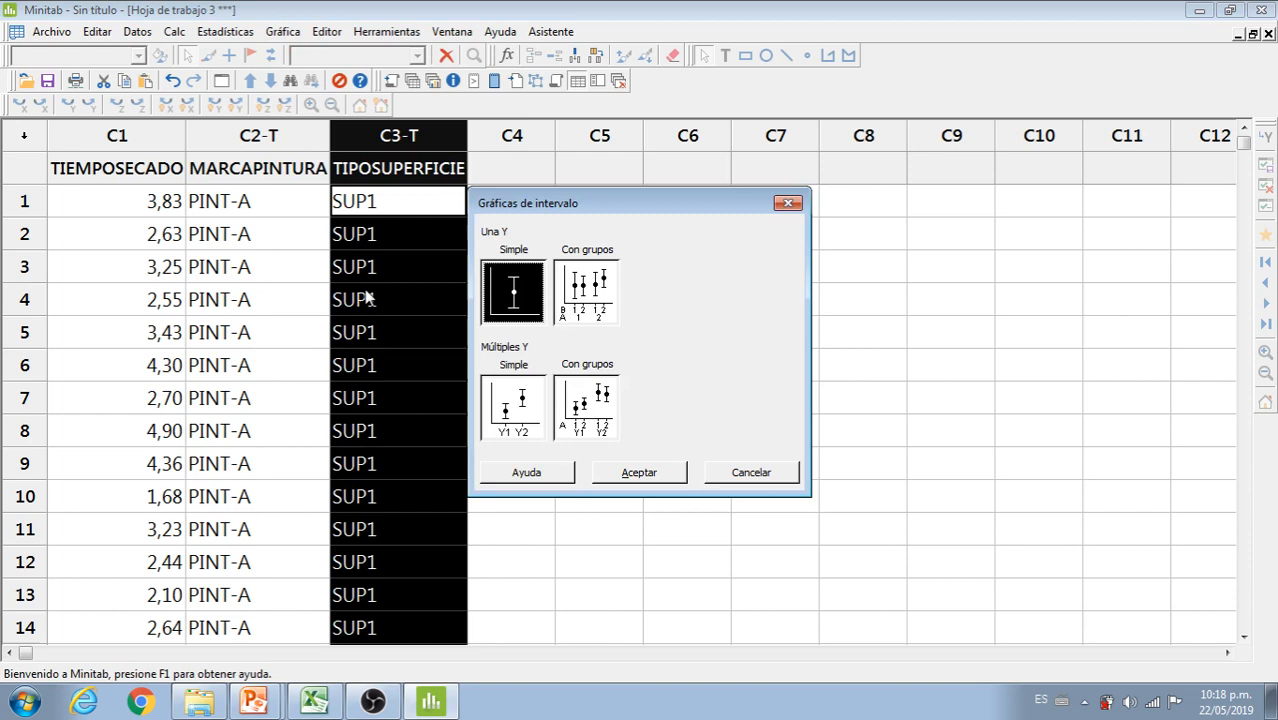
pyautogui.click(597, 297)
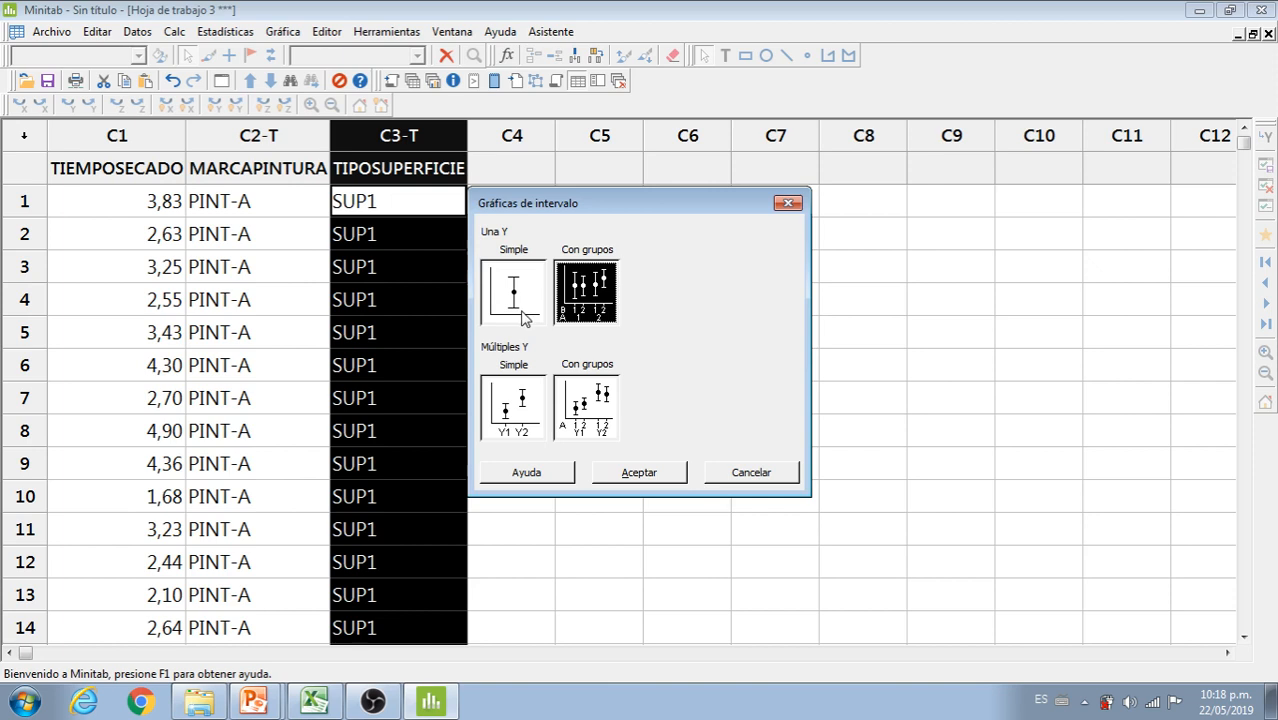
pyautogui.doubleClick(598, 292)
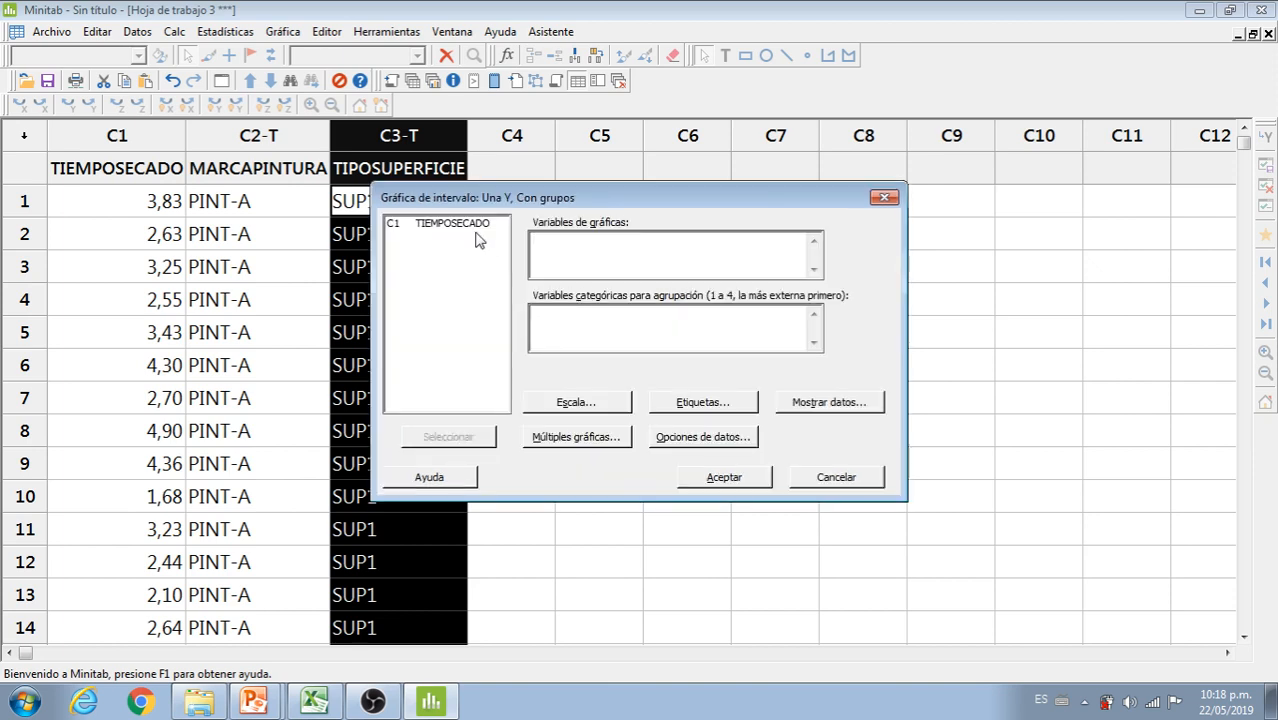
pyautogui.doubleClick(472, 229)
pyautogui.click(567, 319)
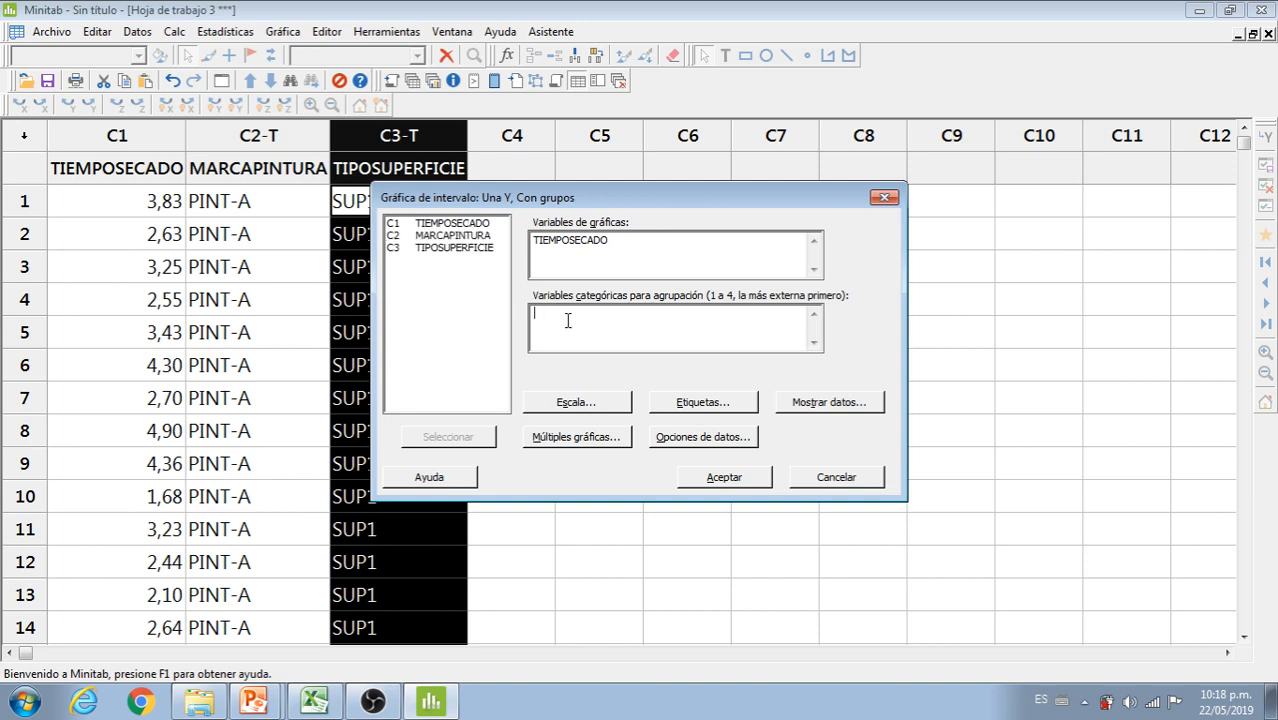
pyautogui.doubleClick(437, 236)
pyautogui.doubleClick(443, 248)
pyautogui.click(752, 482)
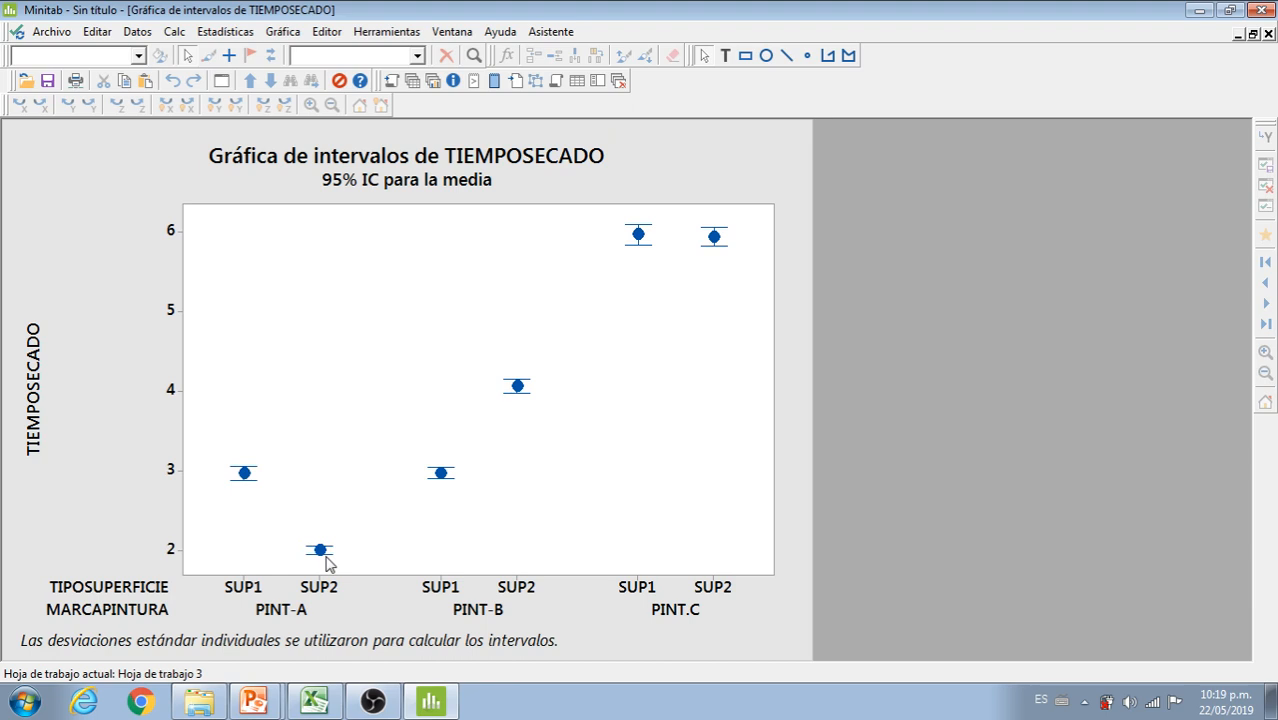
# - Create another one-Y interval plot with groups of TIEMPOSECADO, removing MARCAPINTURA so that only TIPOSUPERFICIE is the grouping variable
pyautogui.moveTo(330, 563)
pyautogui.click(273, 33)
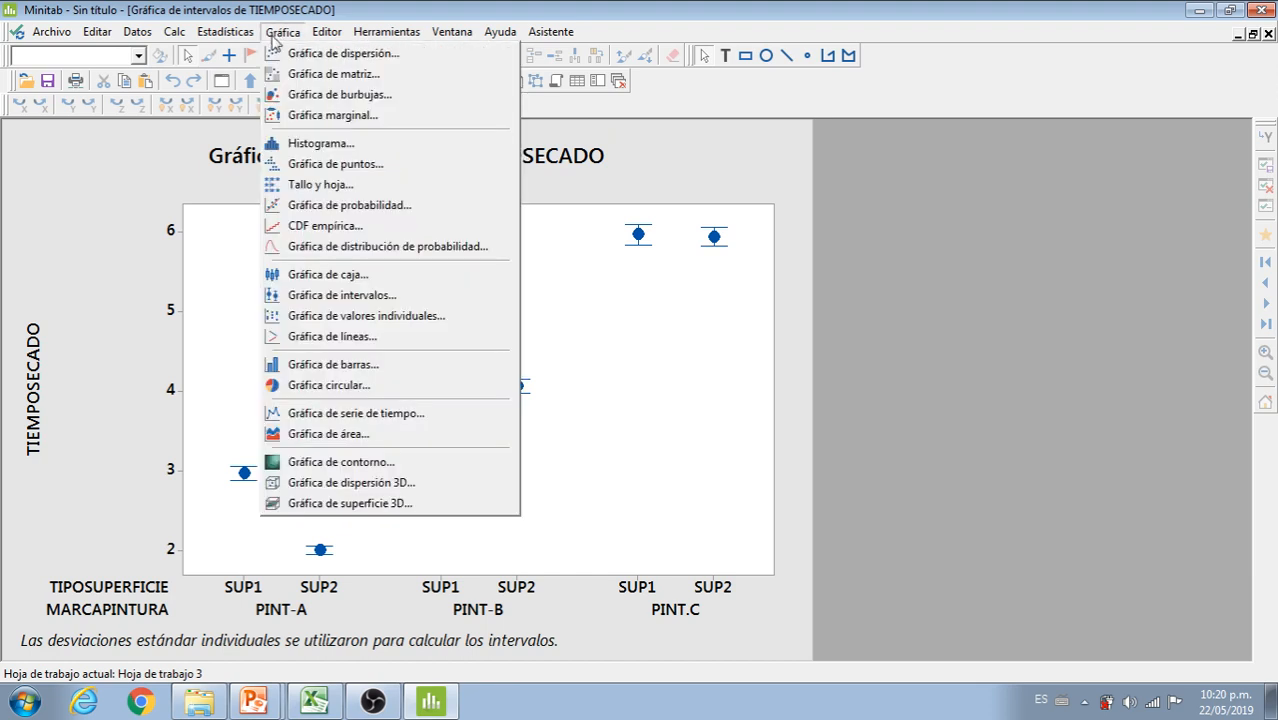
pyautogui.click(365, 294)
pyautogui.doubleClick(585, 300)
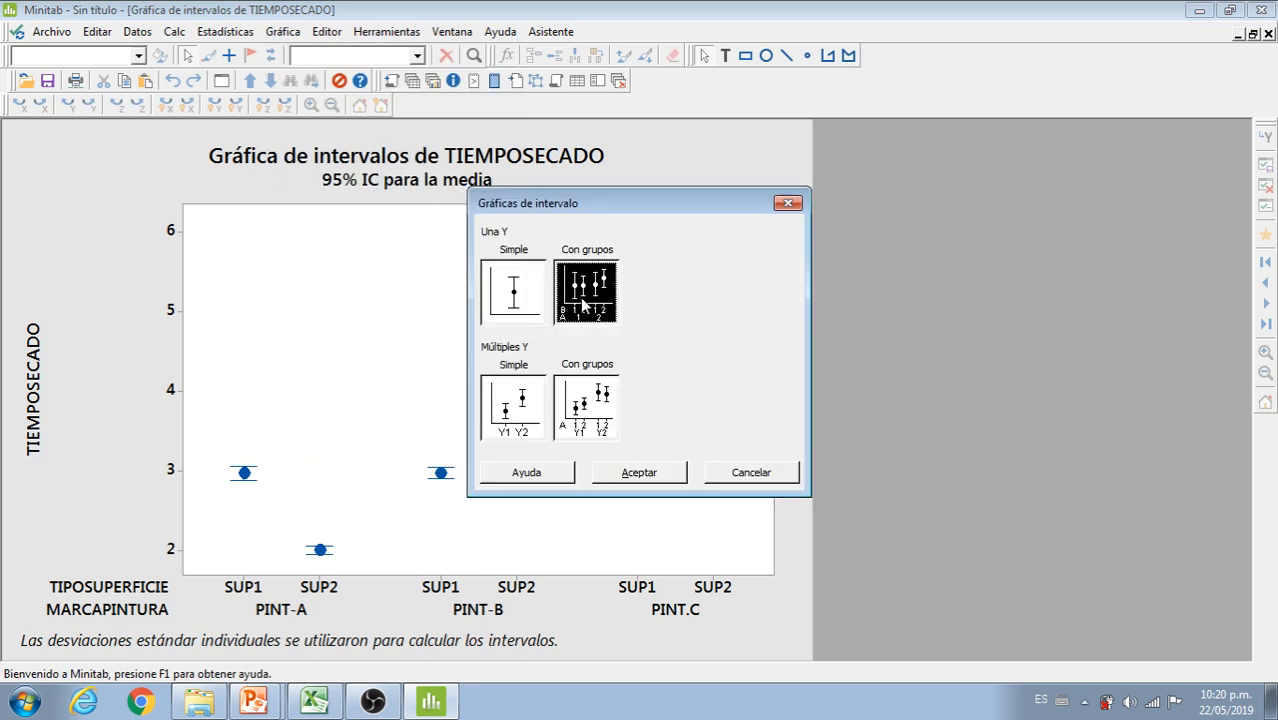
pyautogui.click(722, 313)
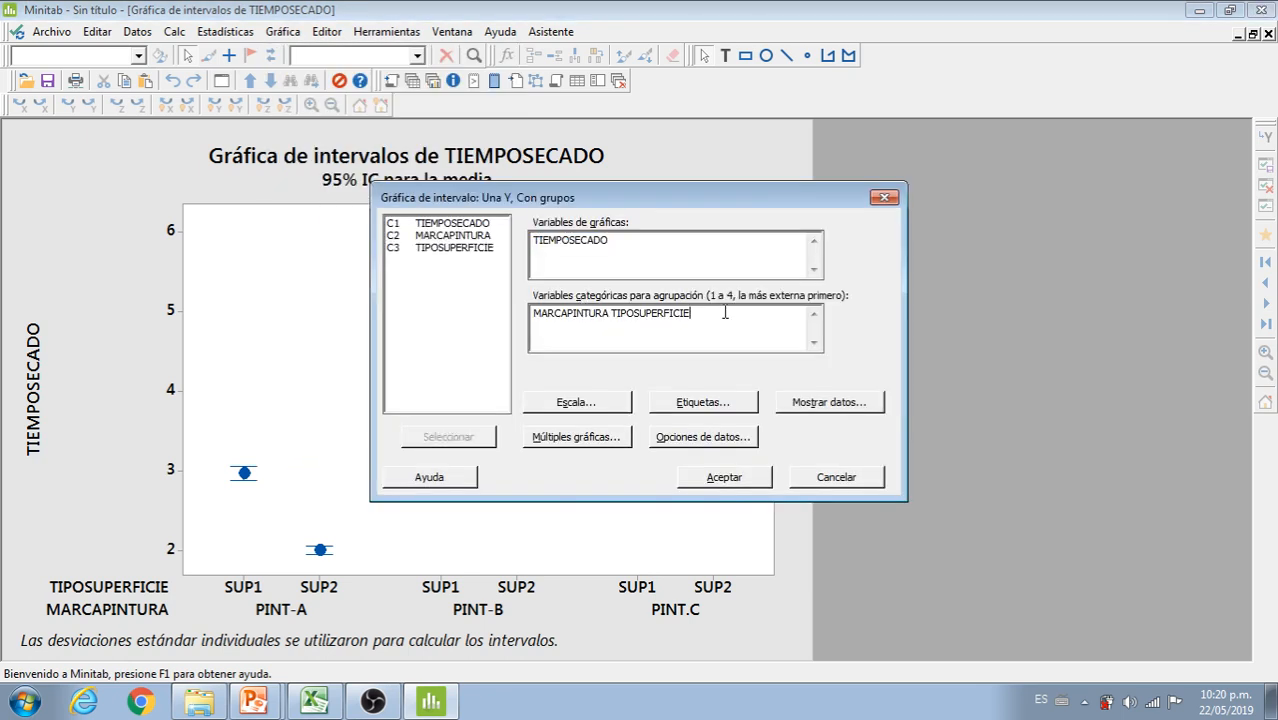
pyautogui.moveTo(612, 313); pyautogui.dragTo(514, 318)
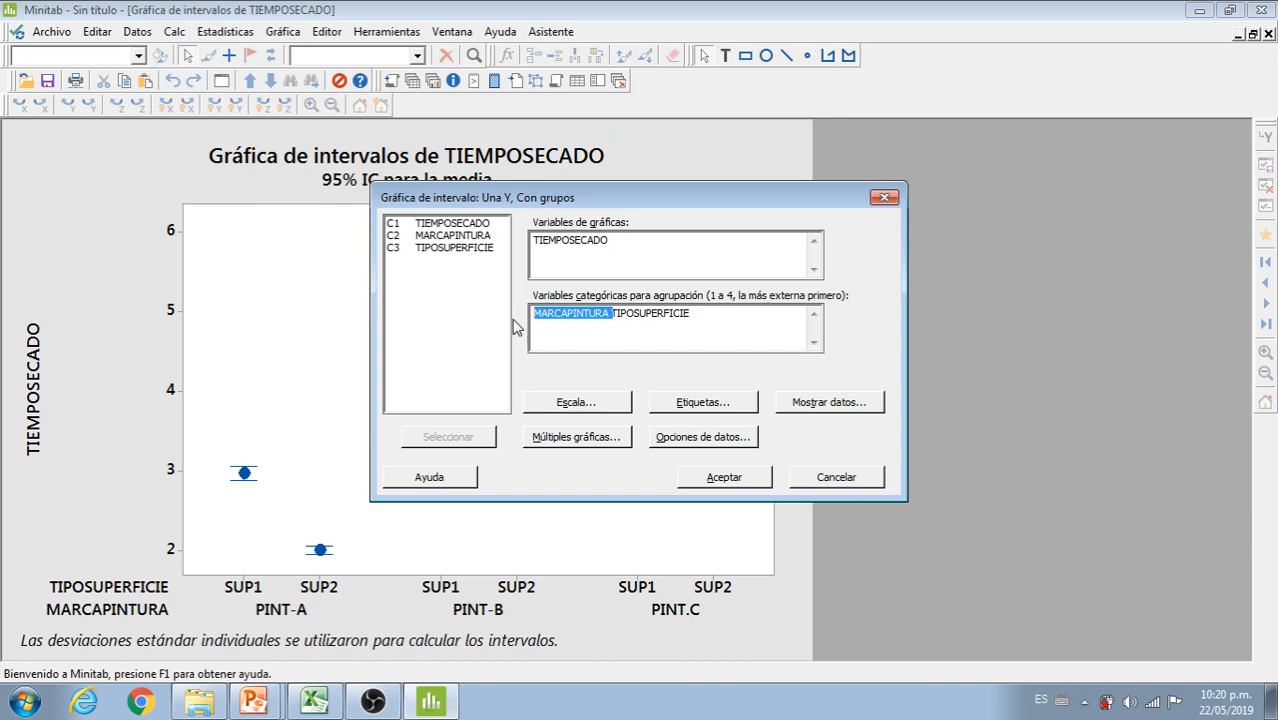
pyautogui.press('Delete')
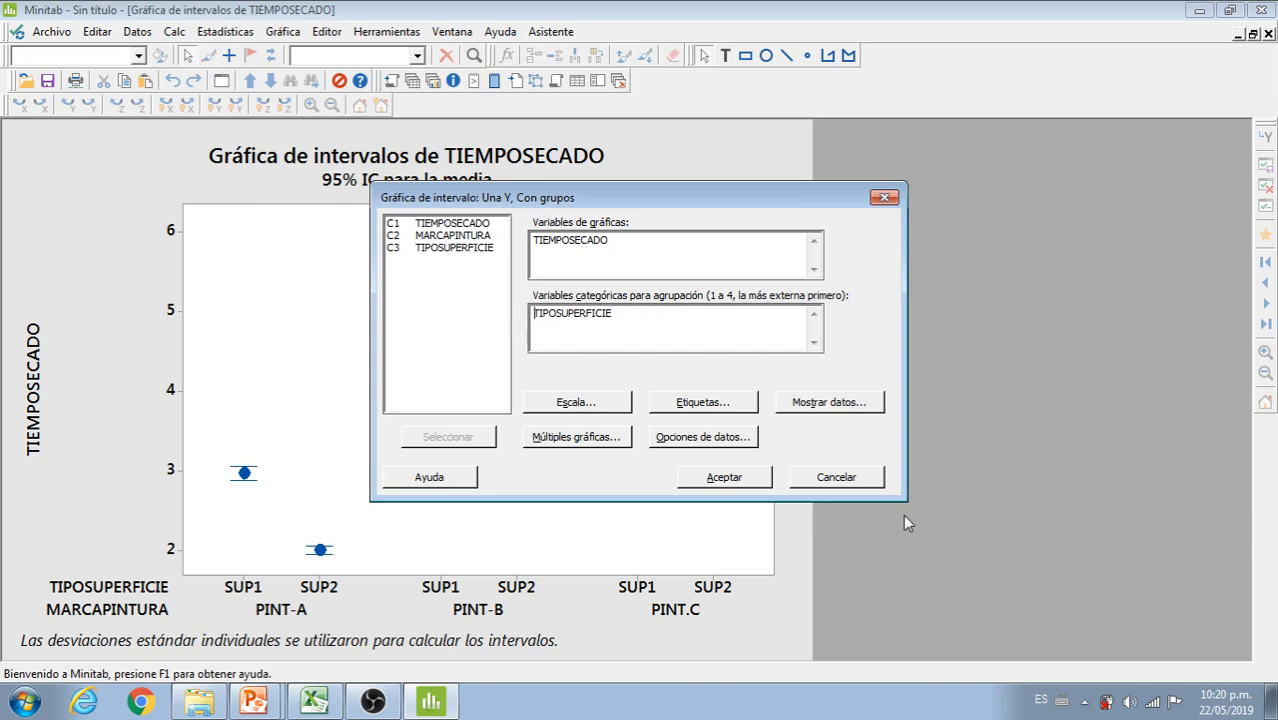
pyautogui.click(764, 477)
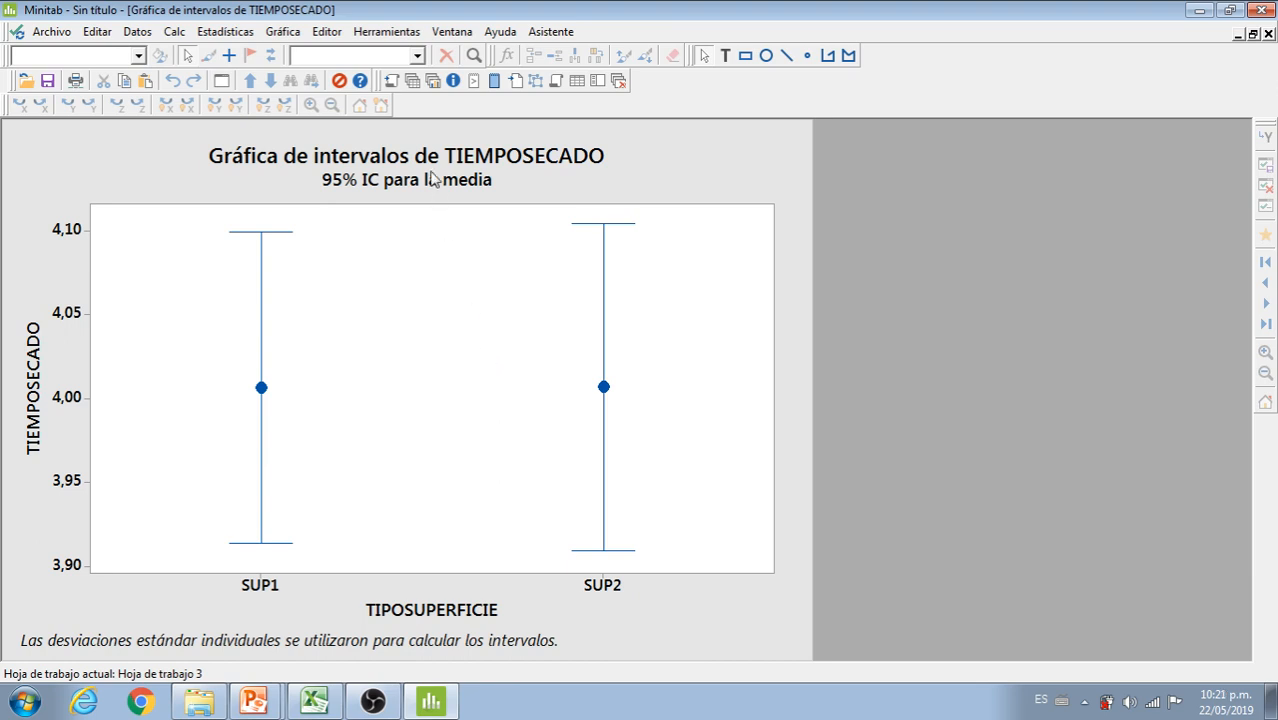
# - Show the project's graph list and bring up the TIEMPOSECADO interval plot grouped by MARCAPINTURA and TIPOSUPERFICIE
pyautogui.click(432, 83)
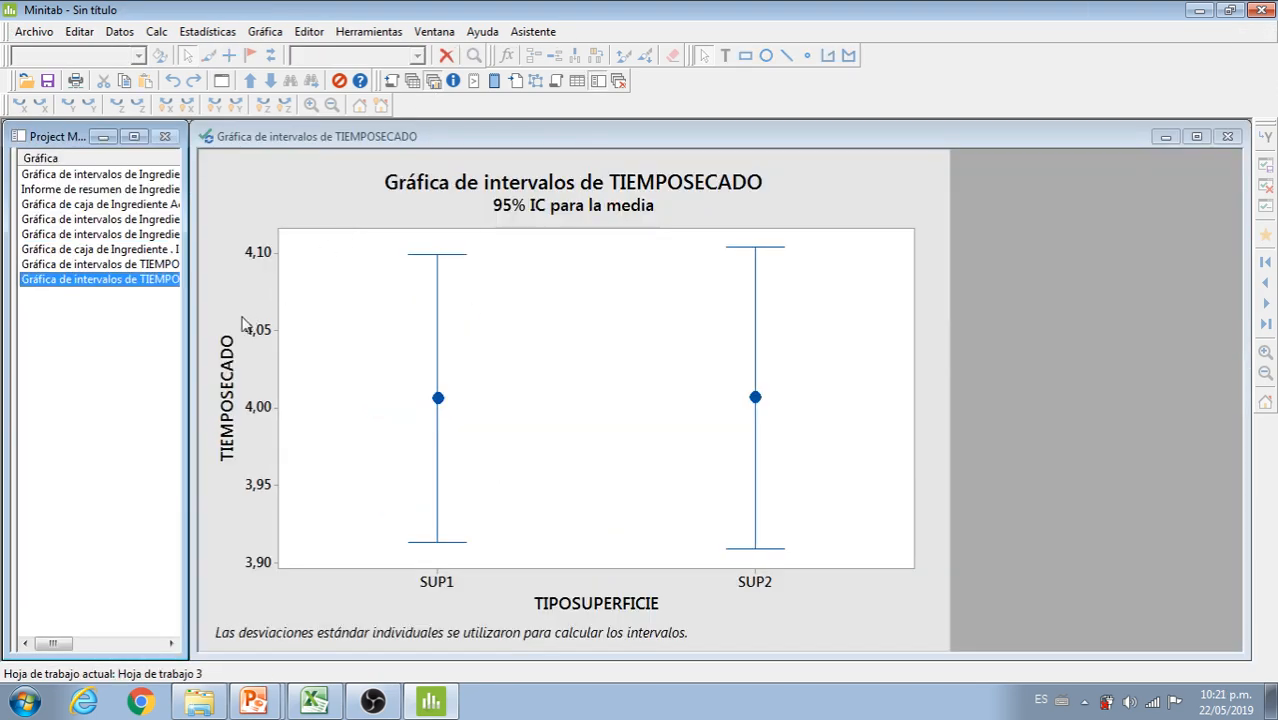
pyautogui.click(155, 264)
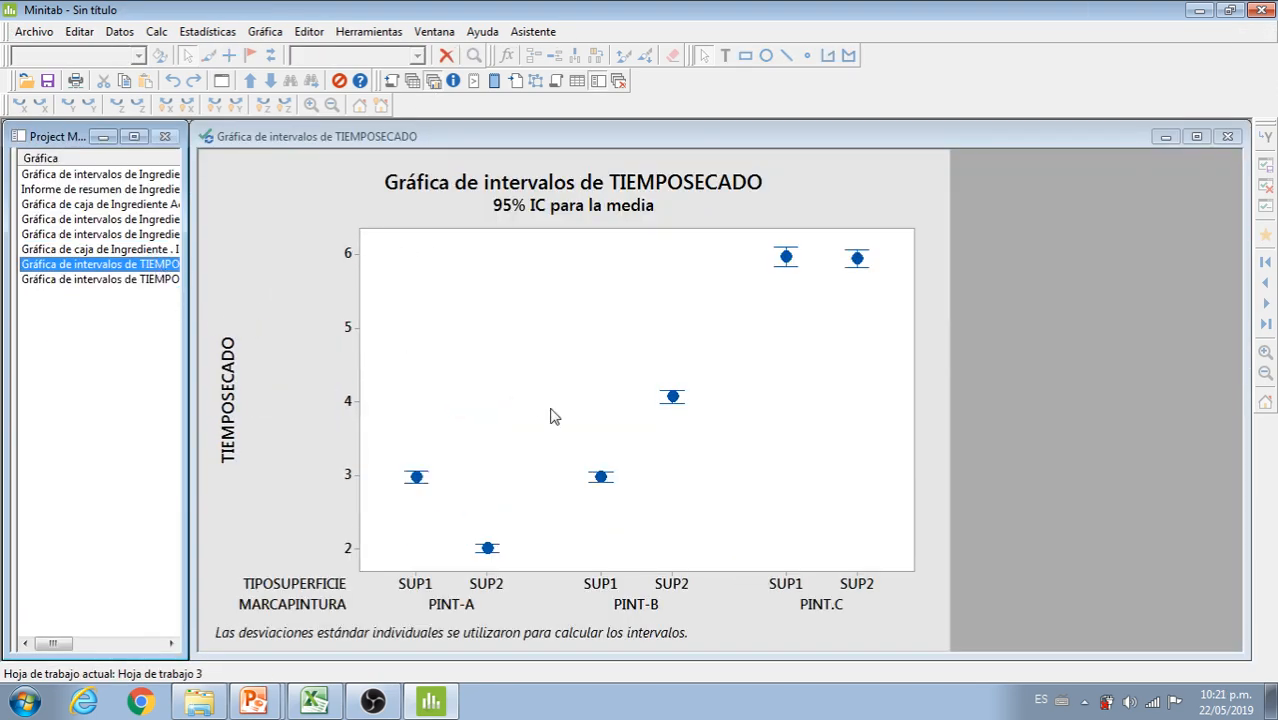